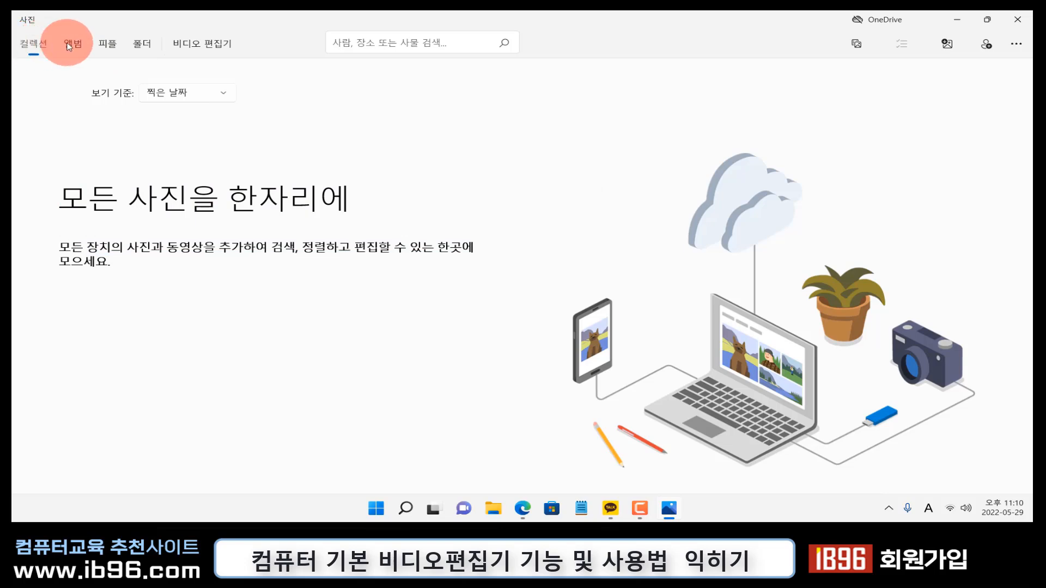
Open the video editor, dismiss the notices about found folders and the connected phone, and check the import options
click(192, 47)
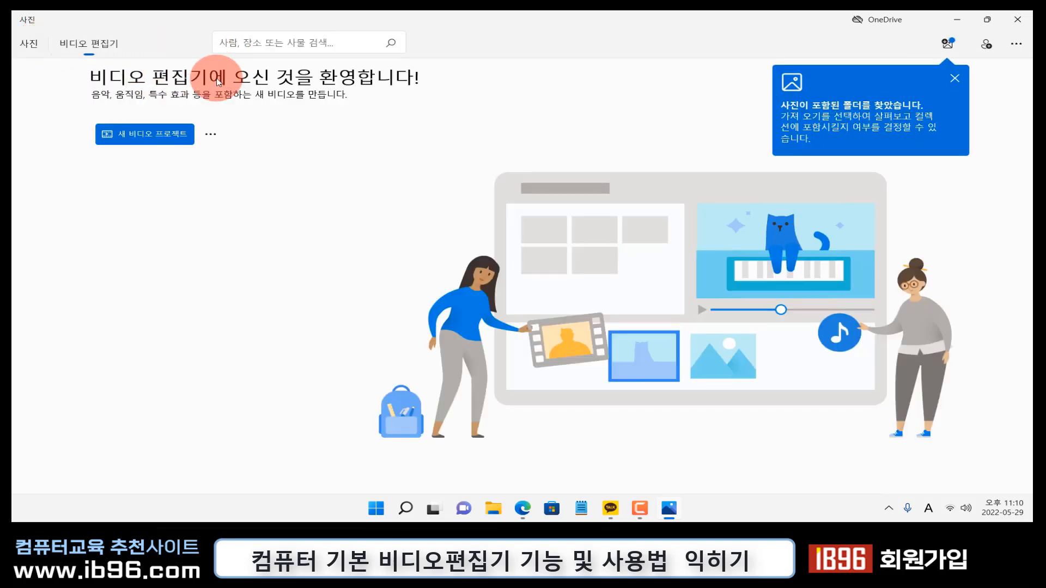
click(954, 78)
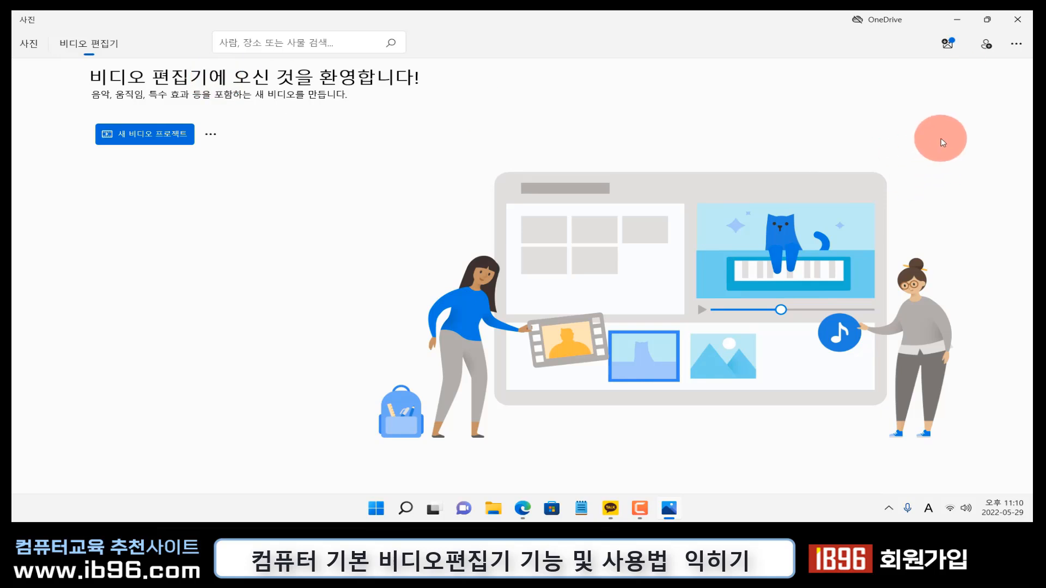
click(948, 45)
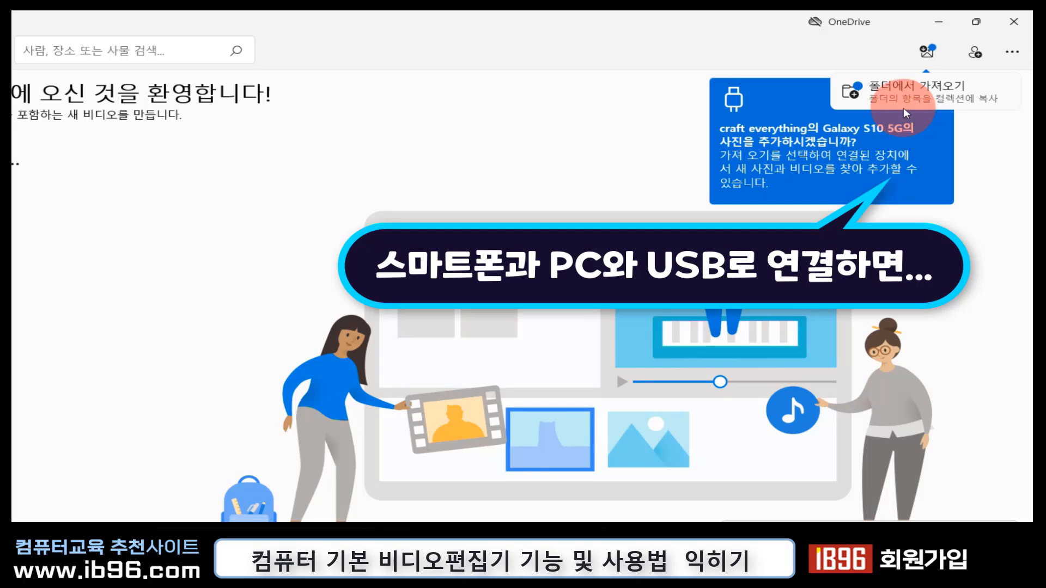
click(865, 132)
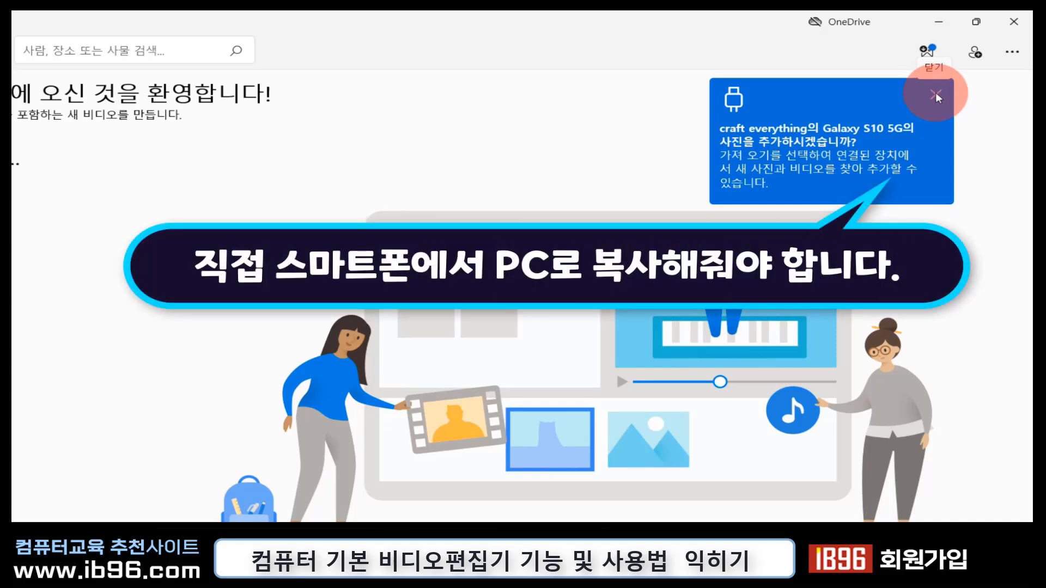
click(936, 97)
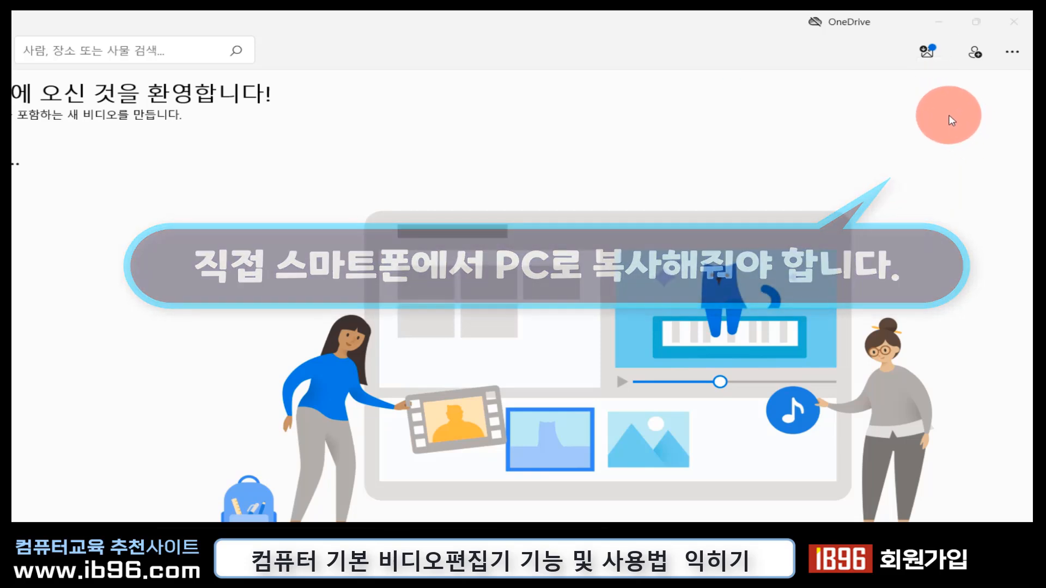
click(929, 53)
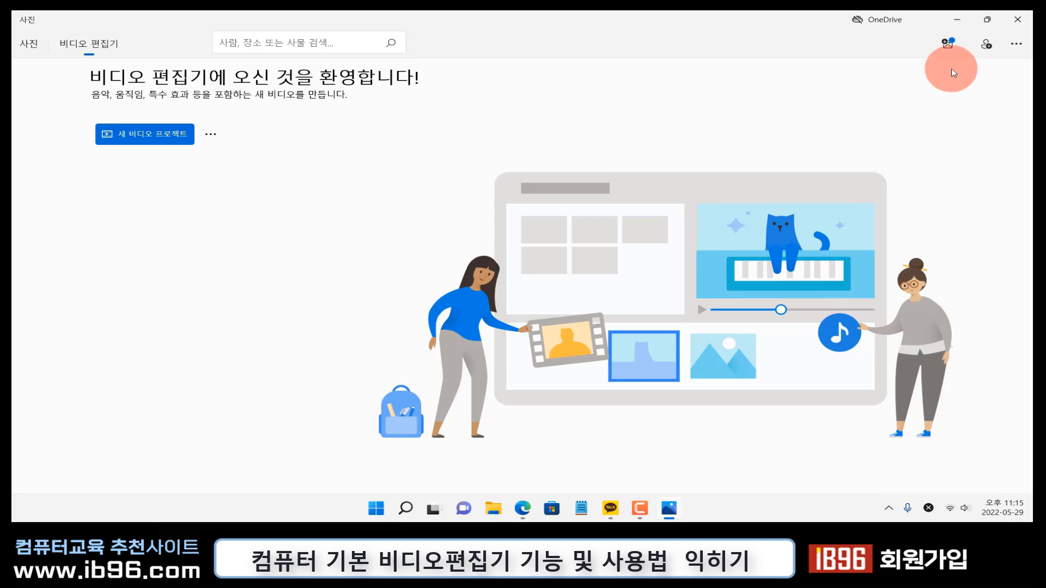
Switch to File Explorer and open the Camera folder inside DCIM on the connected phone's internal storage
click(957, 20)
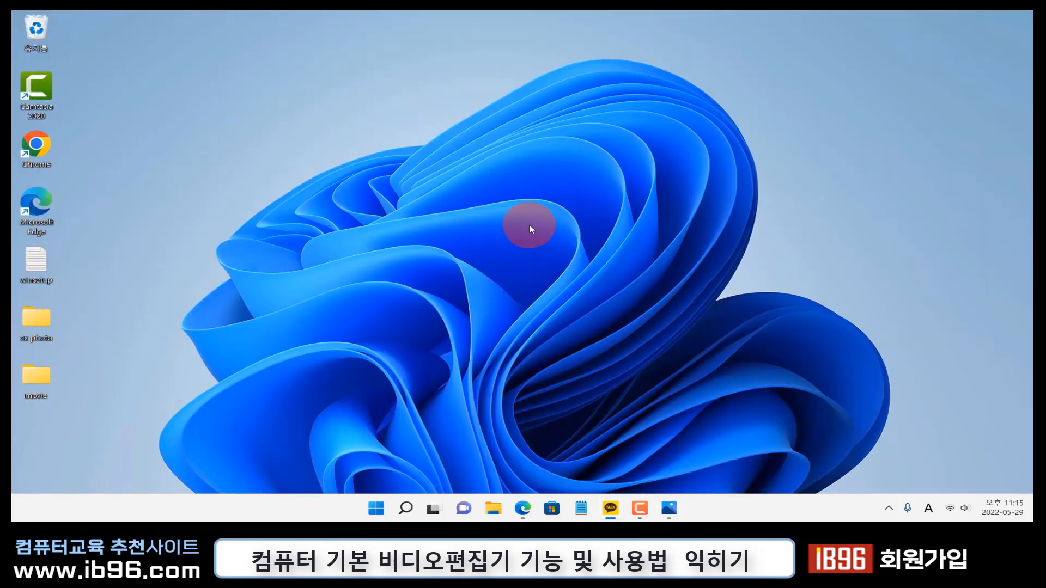
click(491, 510)
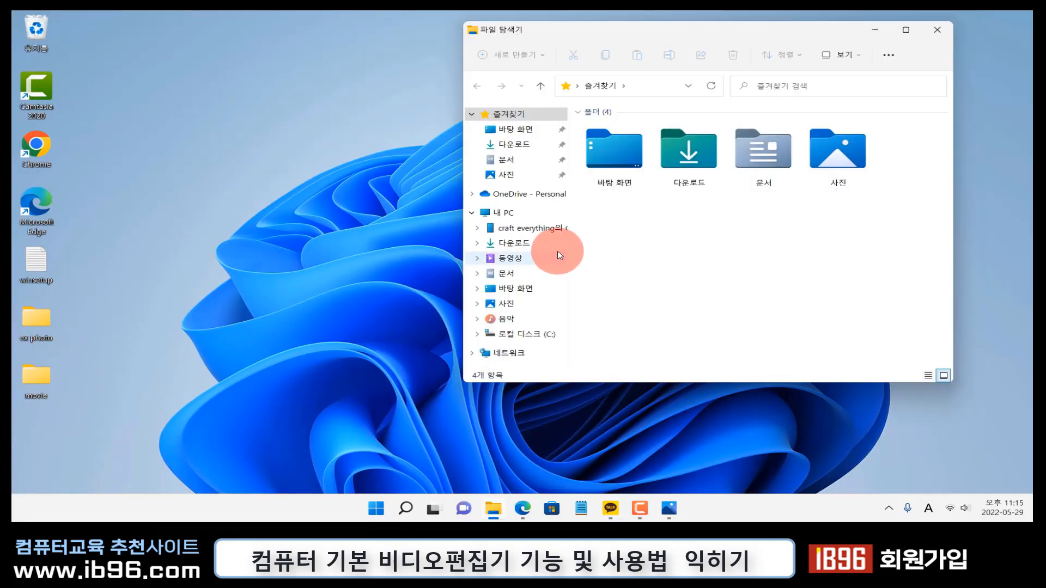
click(528, 231)
double_click(615, 125)
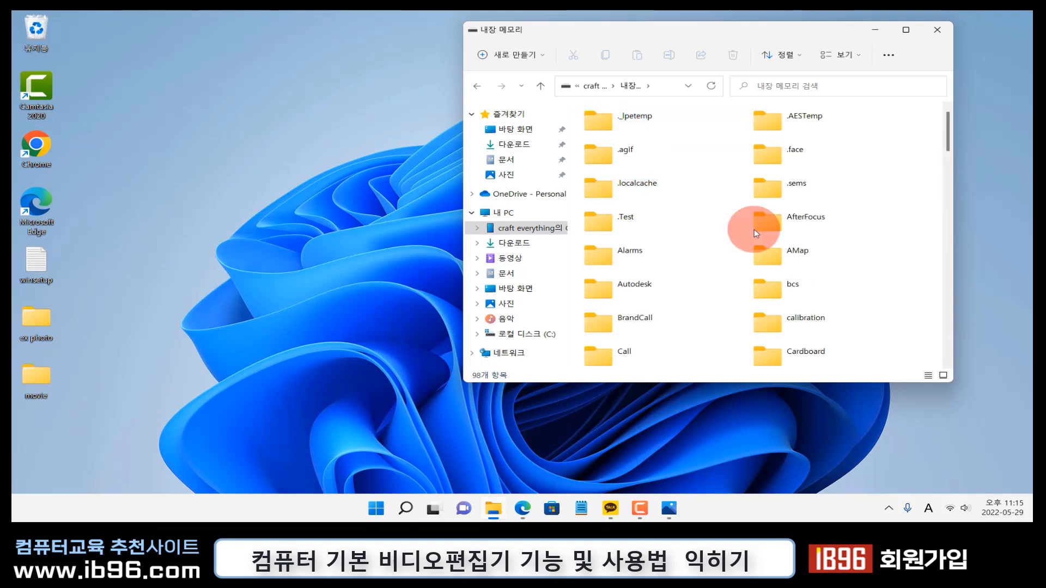
click(803, 152)
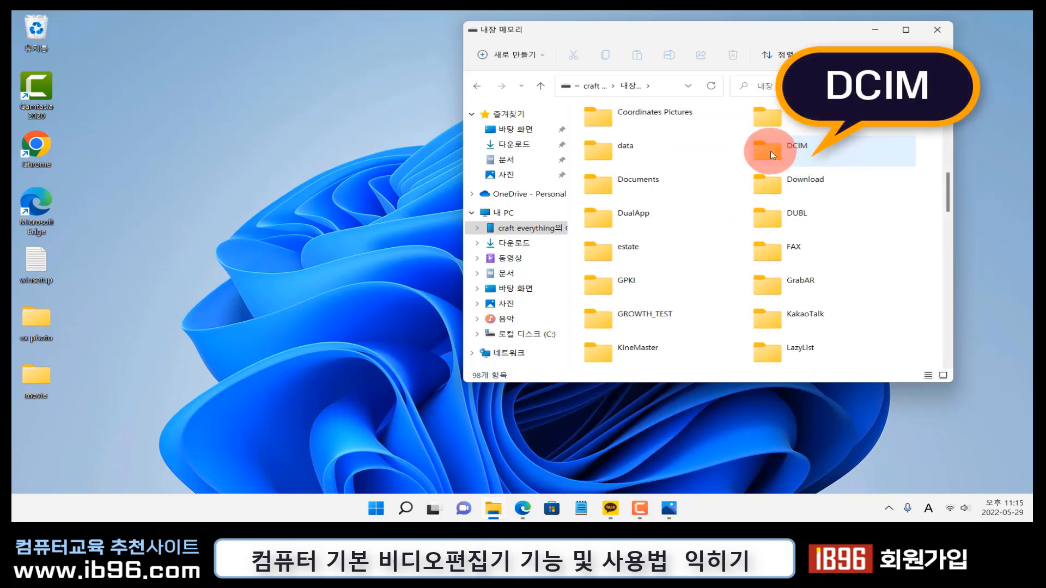
double_click(776, 152)
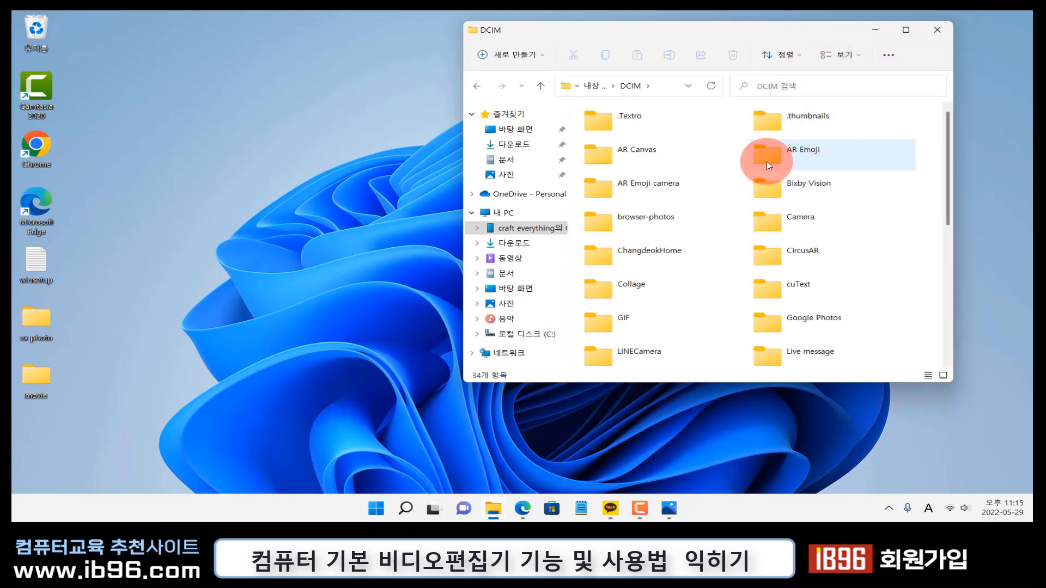
click(773, 219)
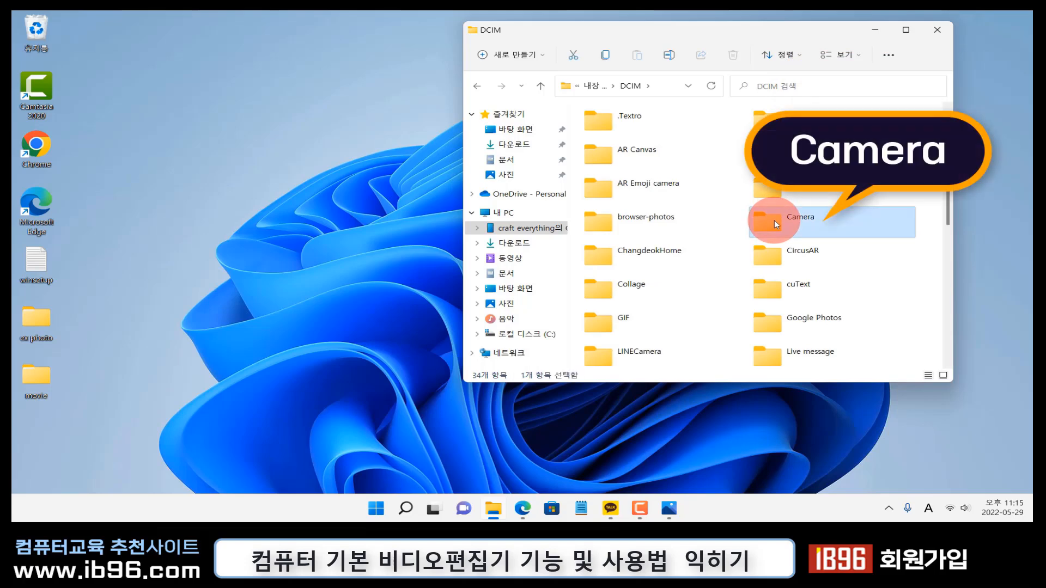
double_click(774, 221)
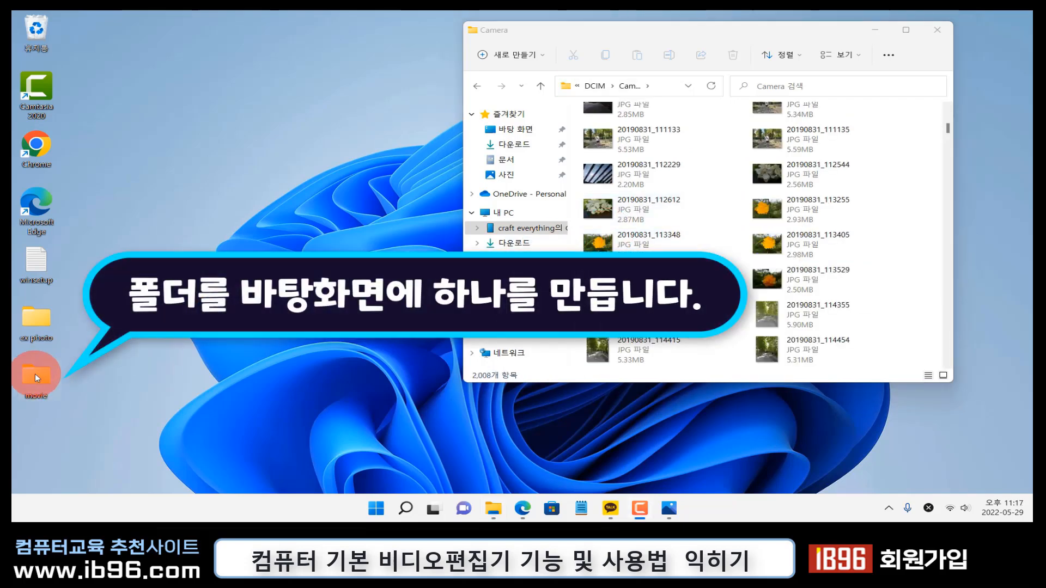
Select the six photos from 20190831_112612 through 20190831_113529 in the phone's Camera folder
click(606, 205)
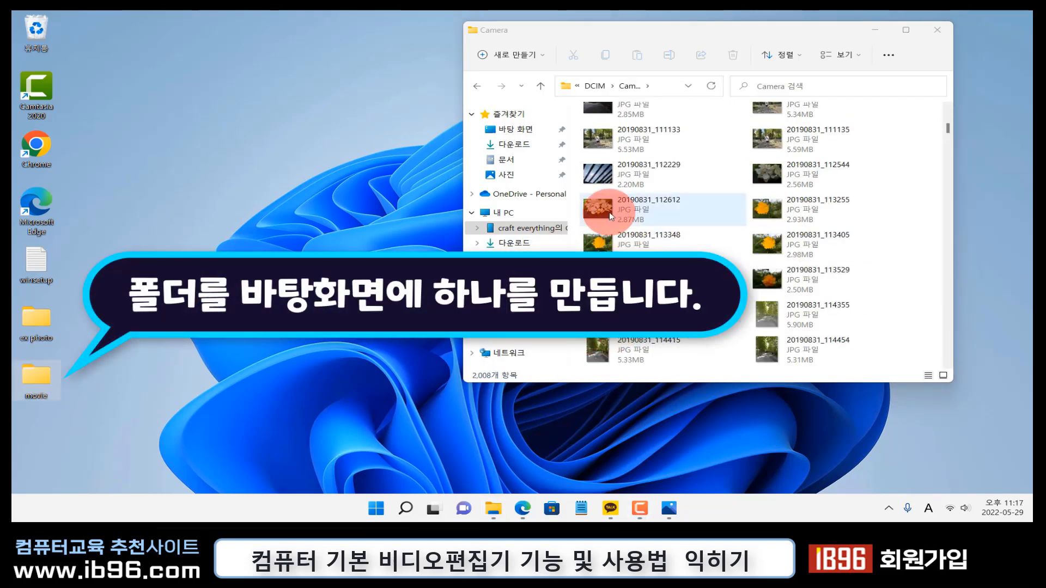
ctrl+click(602, 240)
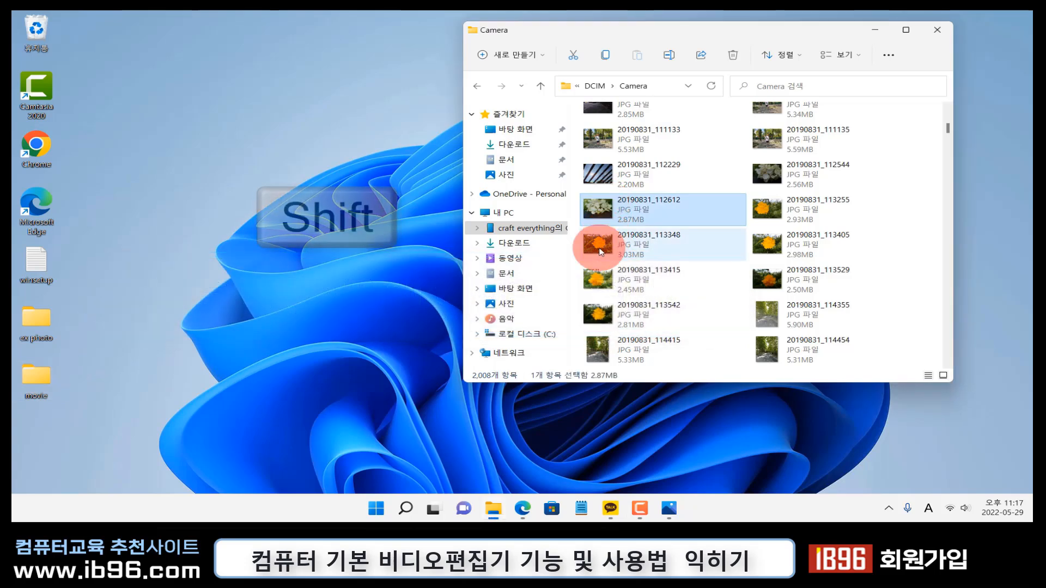
shift+click(602, 242)
shift+click(602, 281)
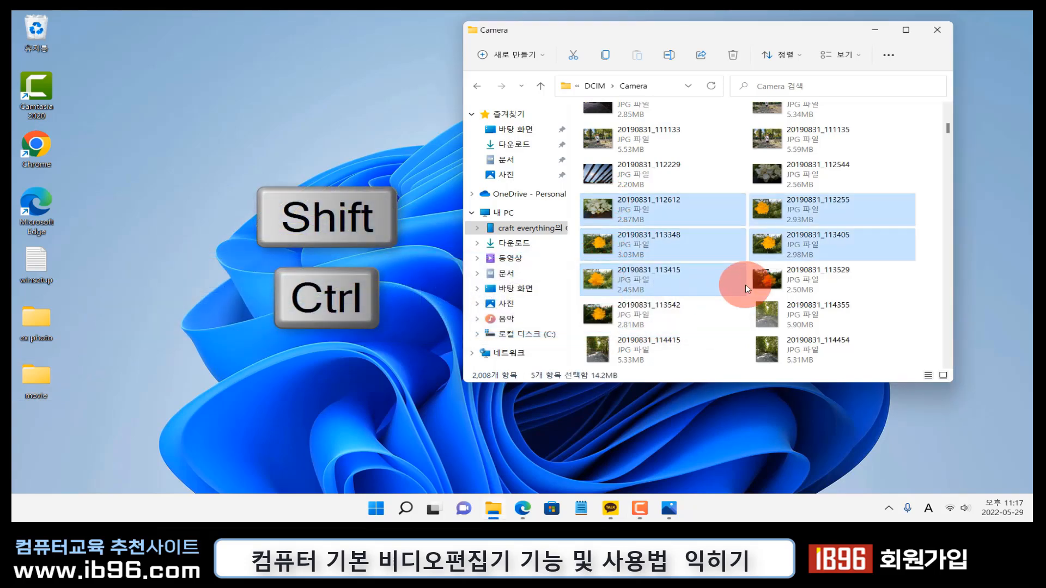
shift+click(777, 282)
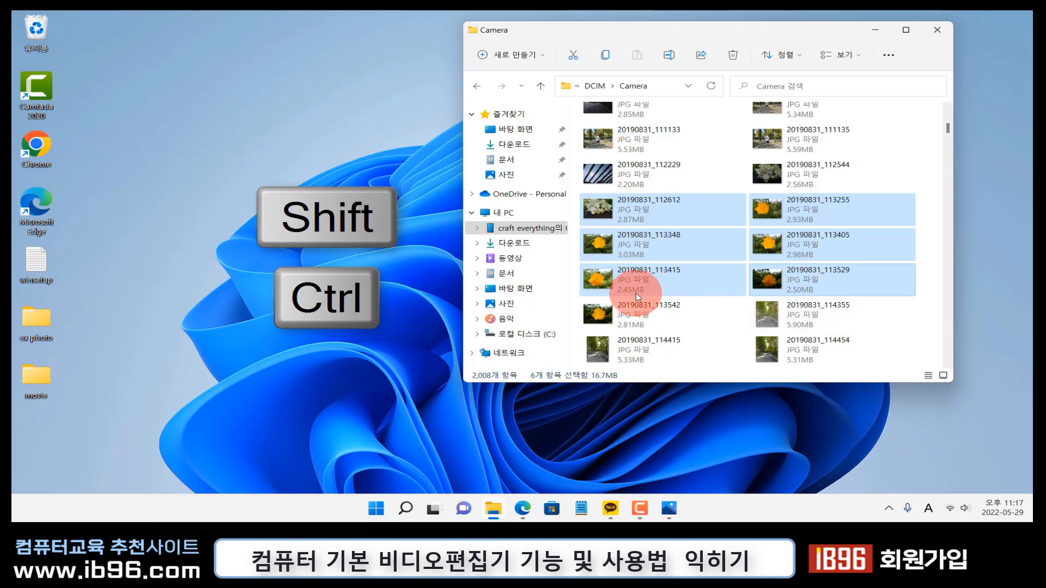
drag(605, 210, 624, 248)
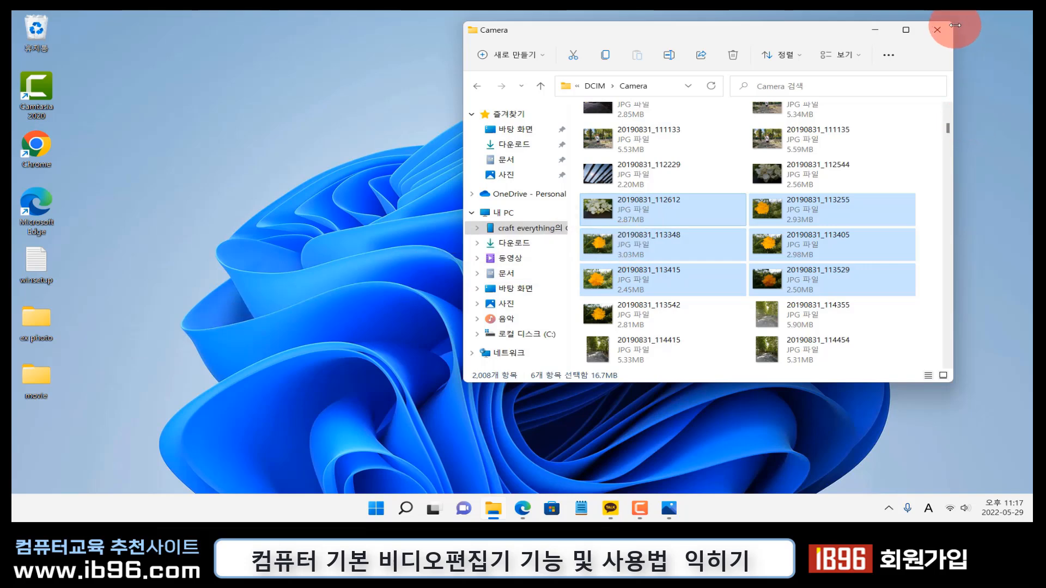
Close the phone's Camera folder and examine the photos and videos stored in the desktop's movie folder
click(937, 30)
double_click(29, 378)
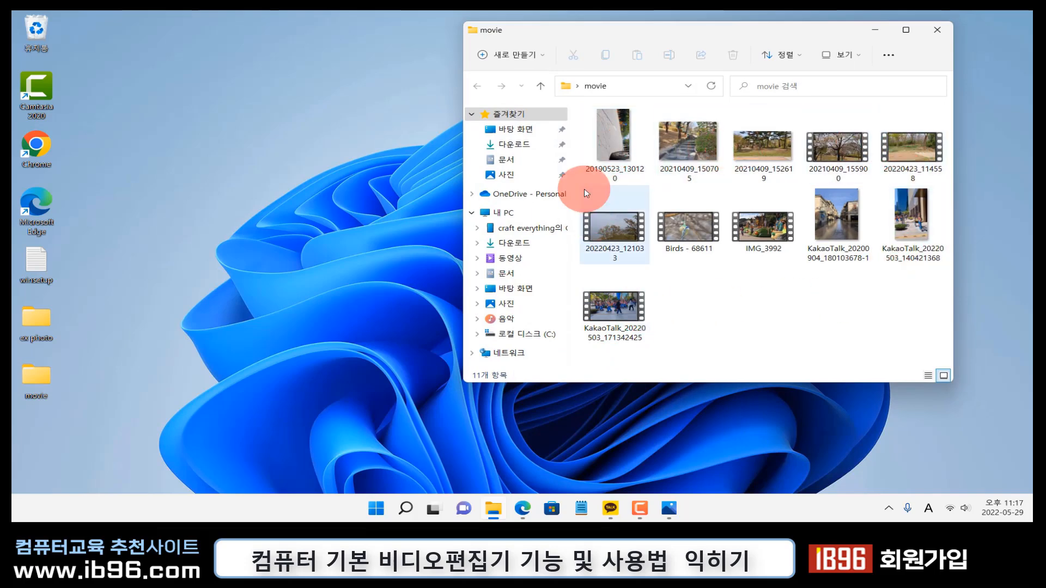
click(937, 29)
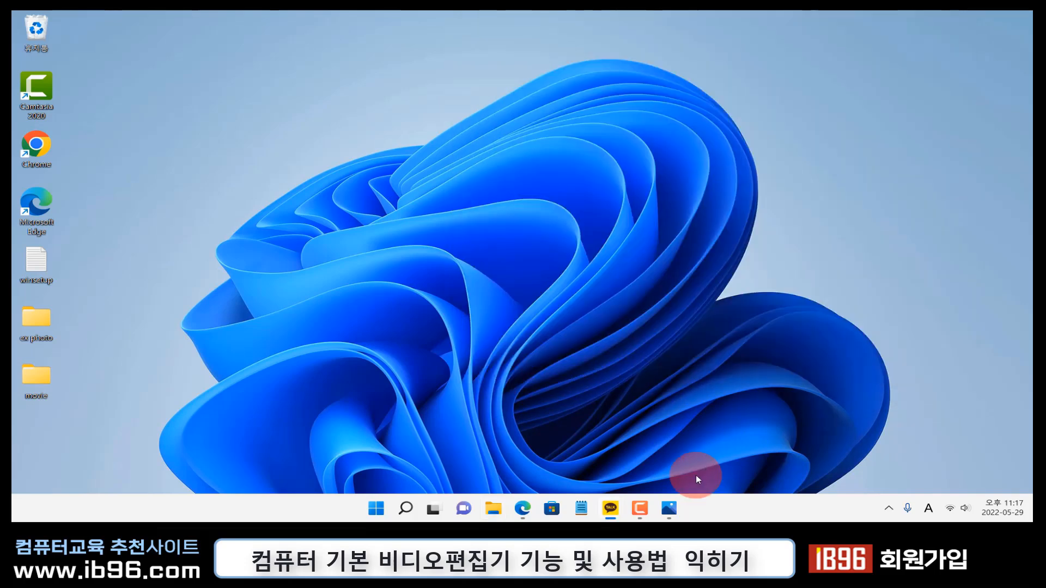
Switch back to the Photos app and create a new video project named "sample"
click(672, 505)
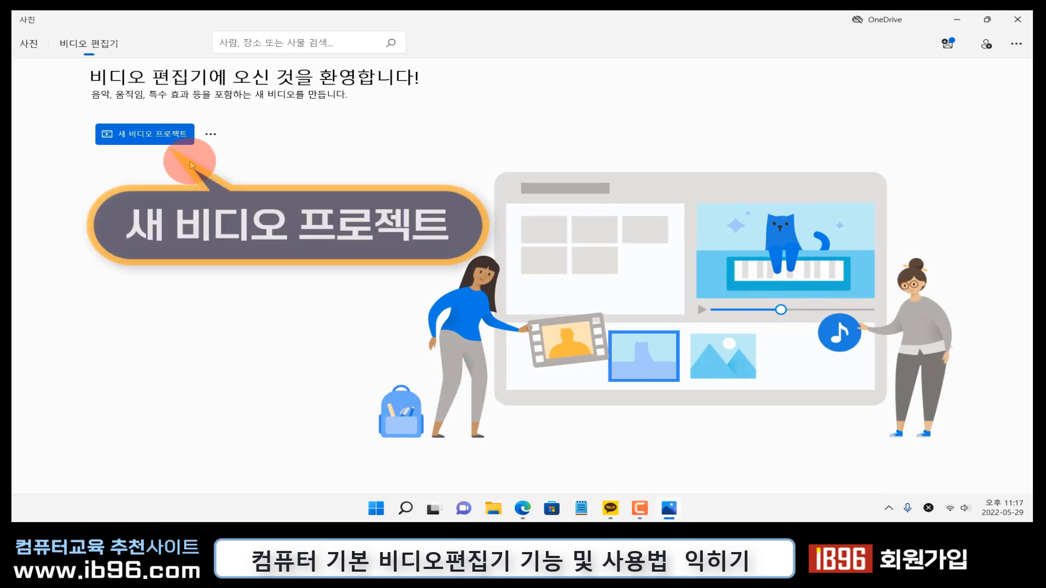
click(169, 138)
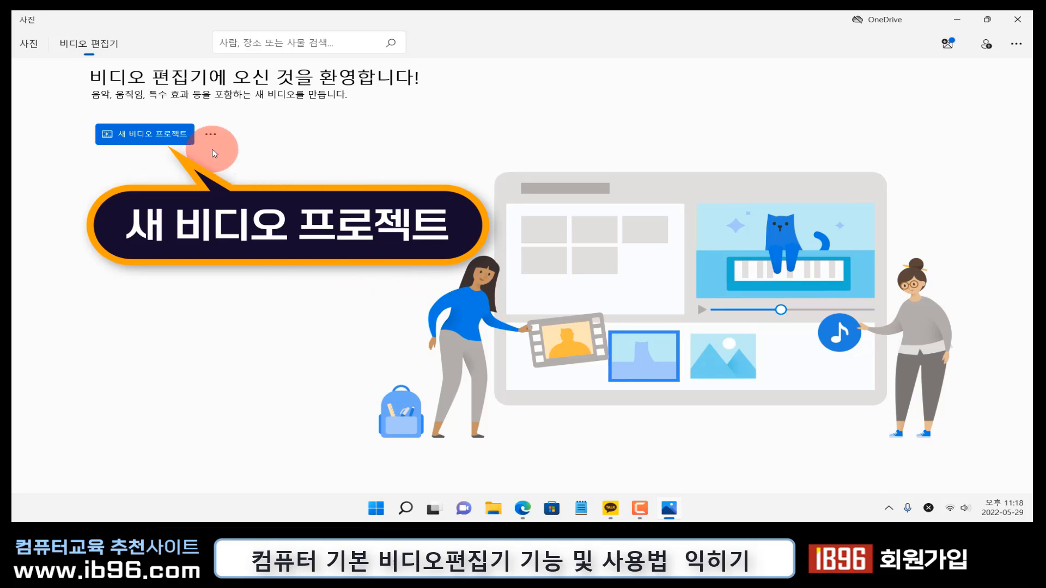
click(175, 142)
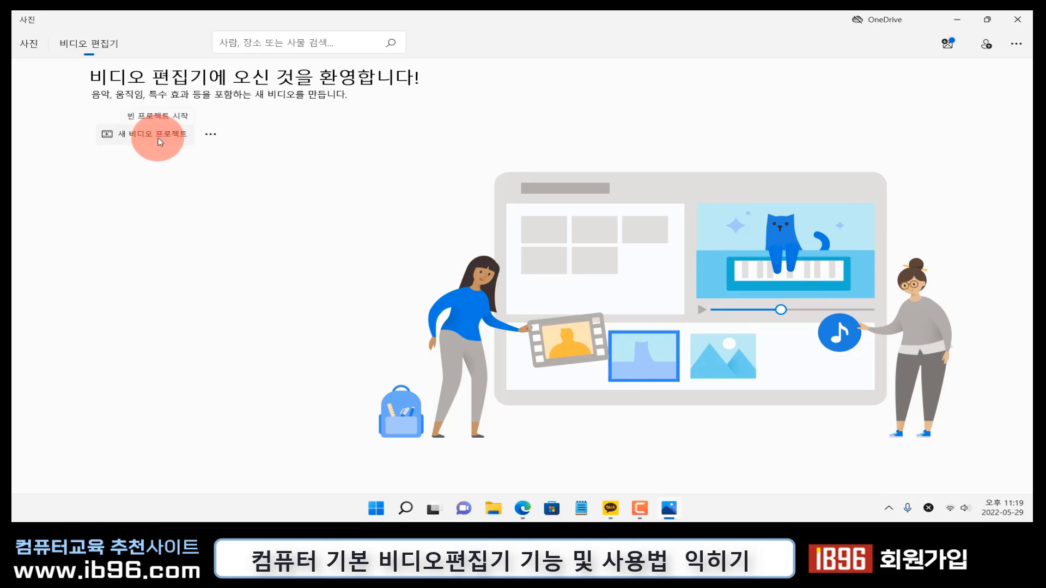
click(158, 136)
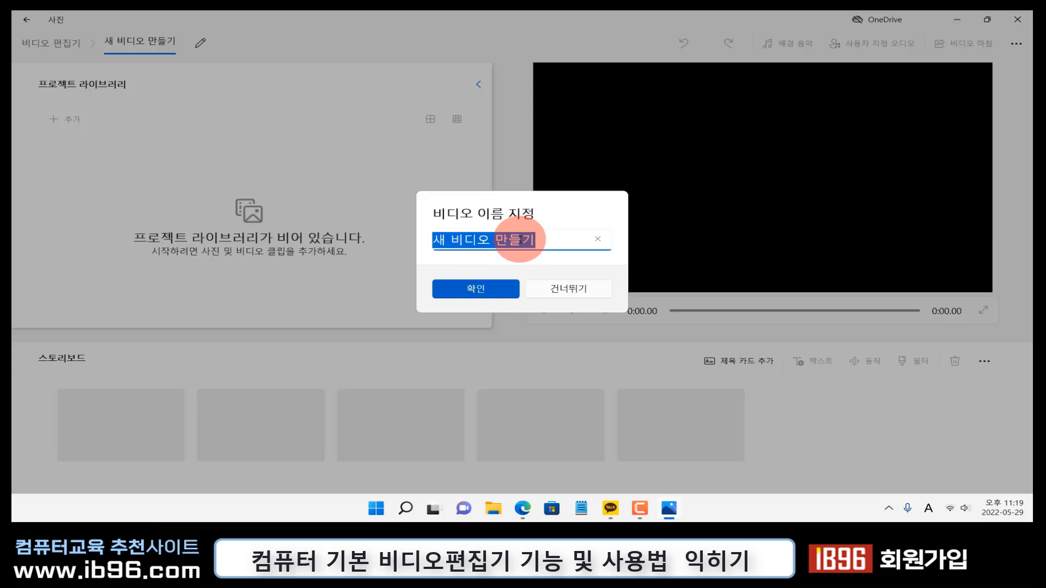
text(sample)
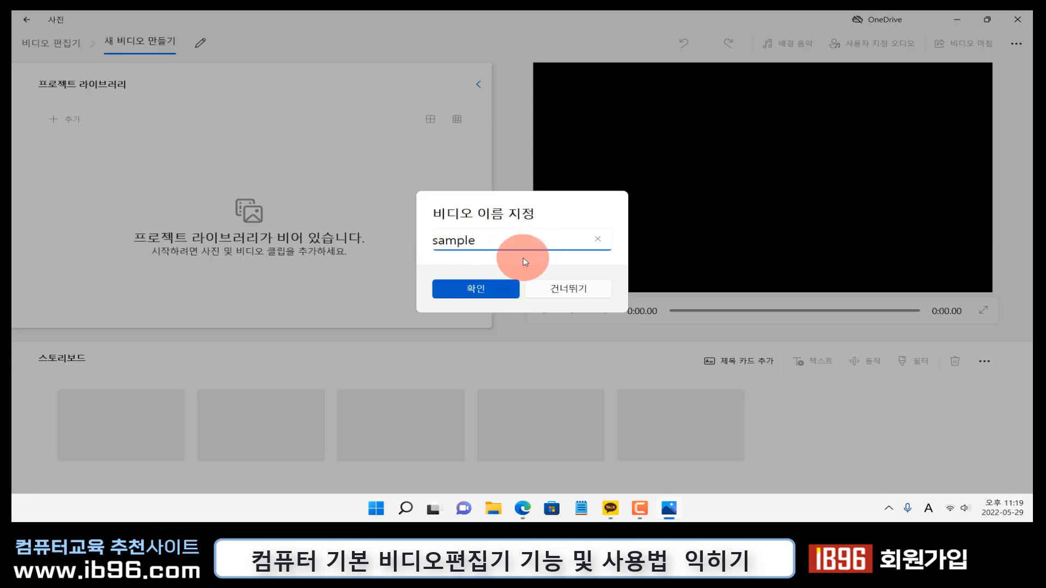
click(505, 289)
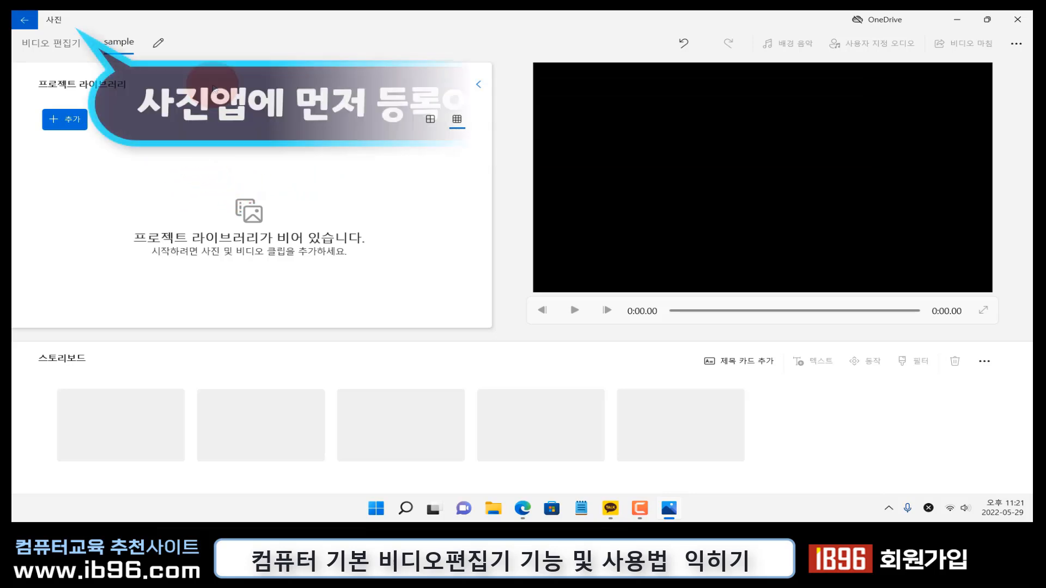
Leave the sample project and open the photo library's folder overview
click(24, 22)
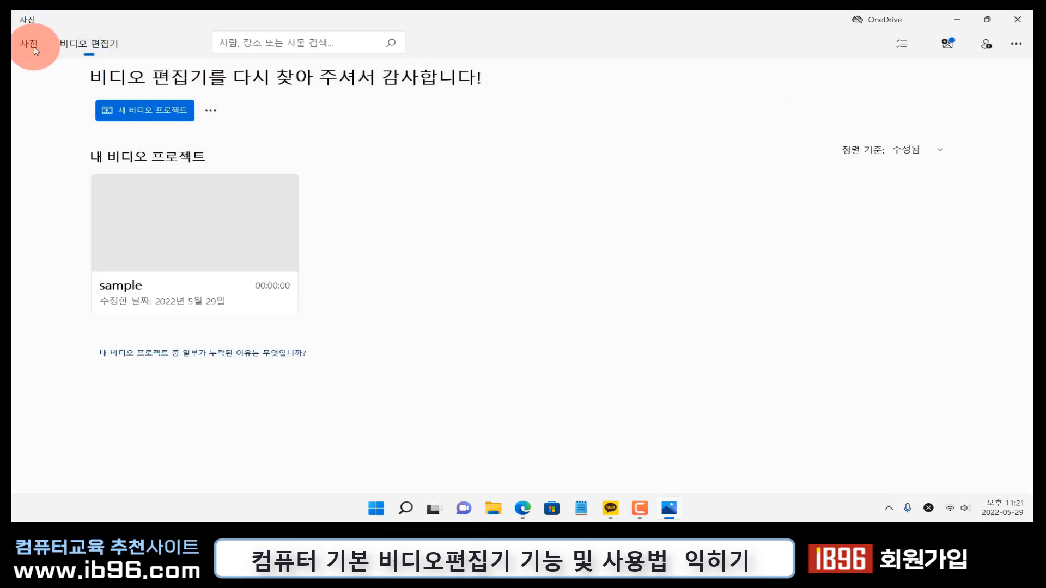
click(34, 47)
click(136, 44)
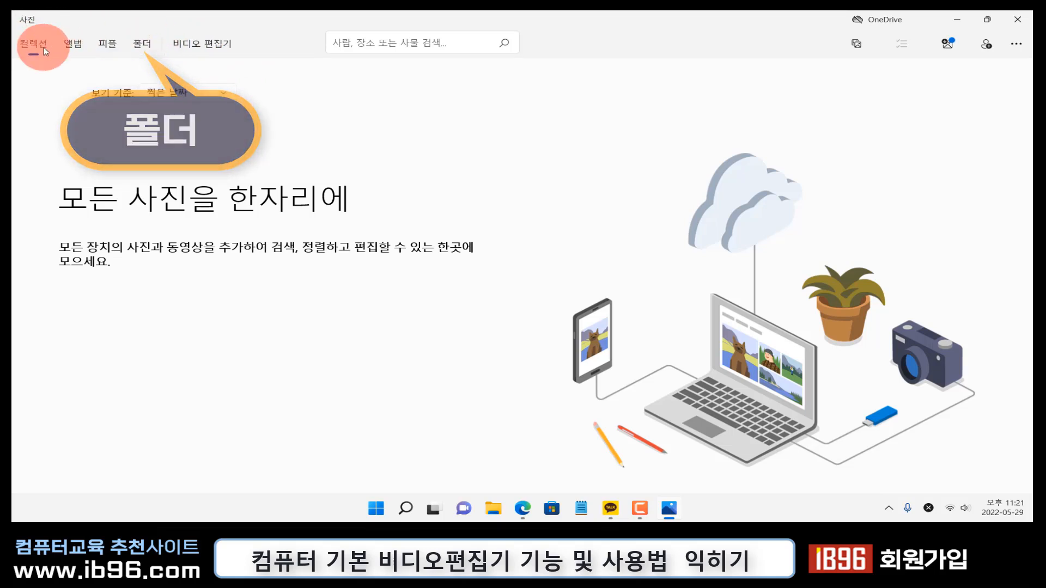
click(146, 50)
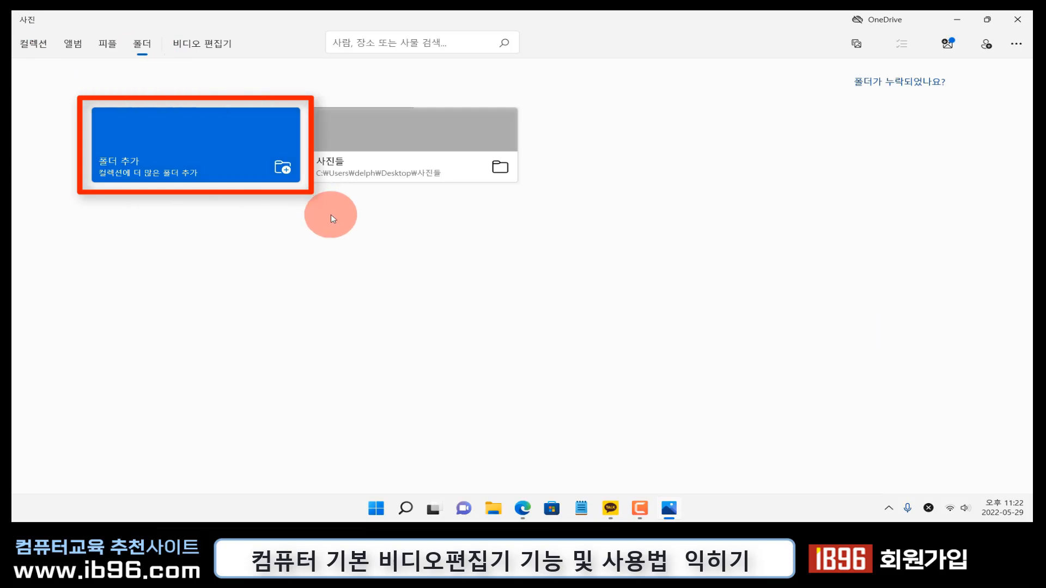
Add the desktop's movie folder to the photo library as a source folder
click(287, 168)
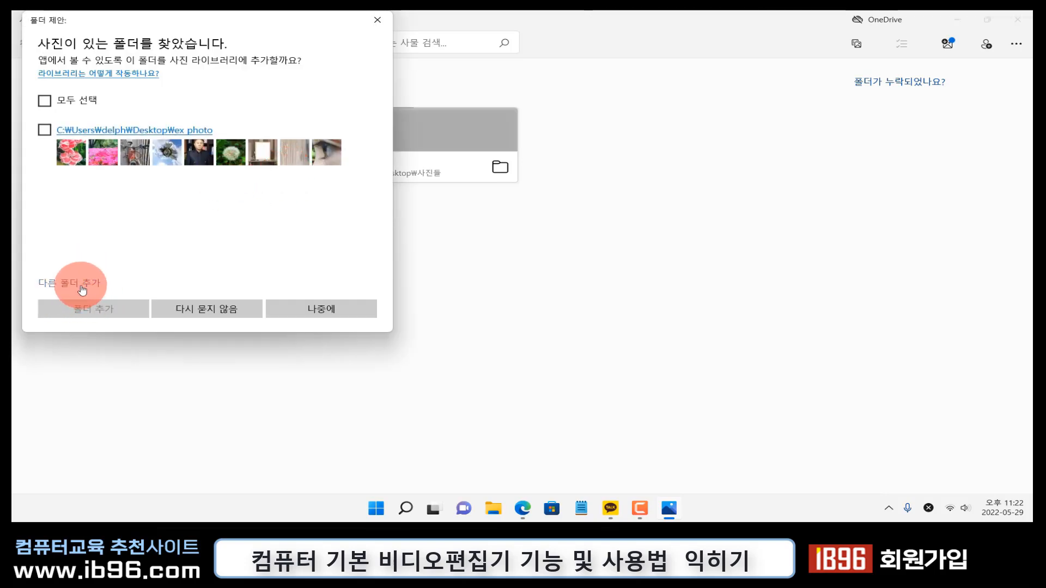
click(82, 285)
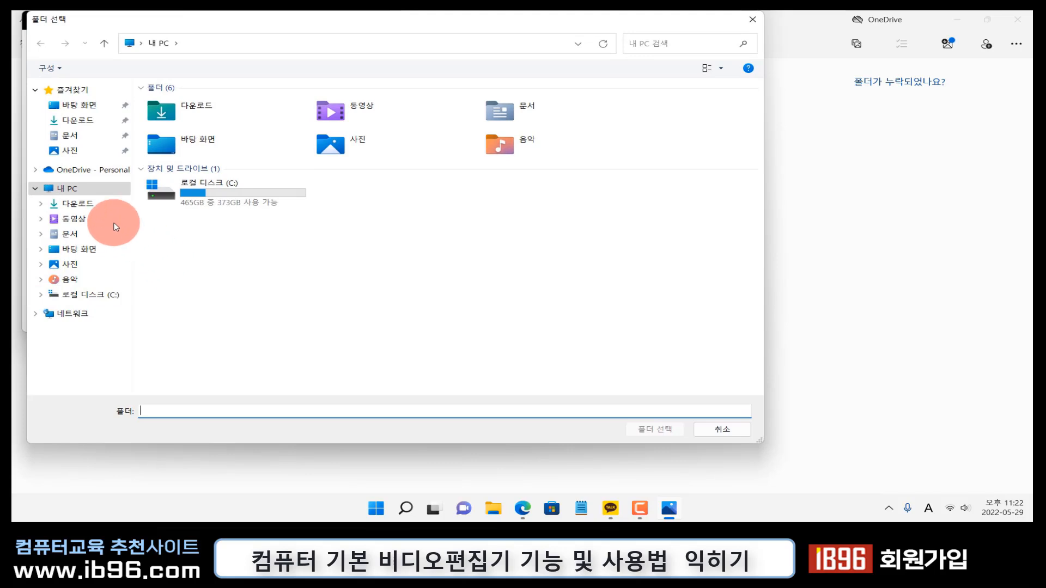
click(81, 249)
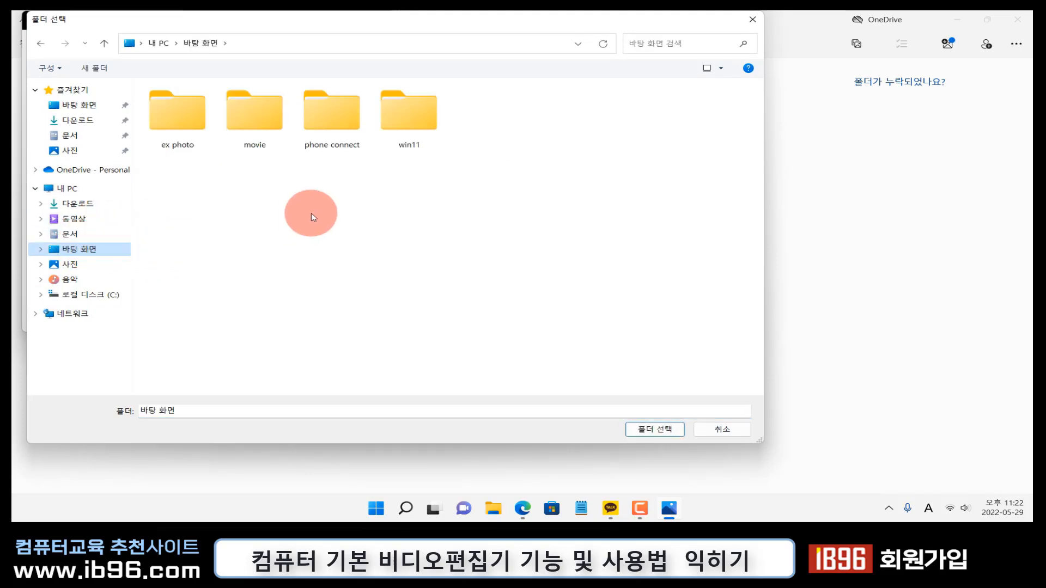
click(261, 121)
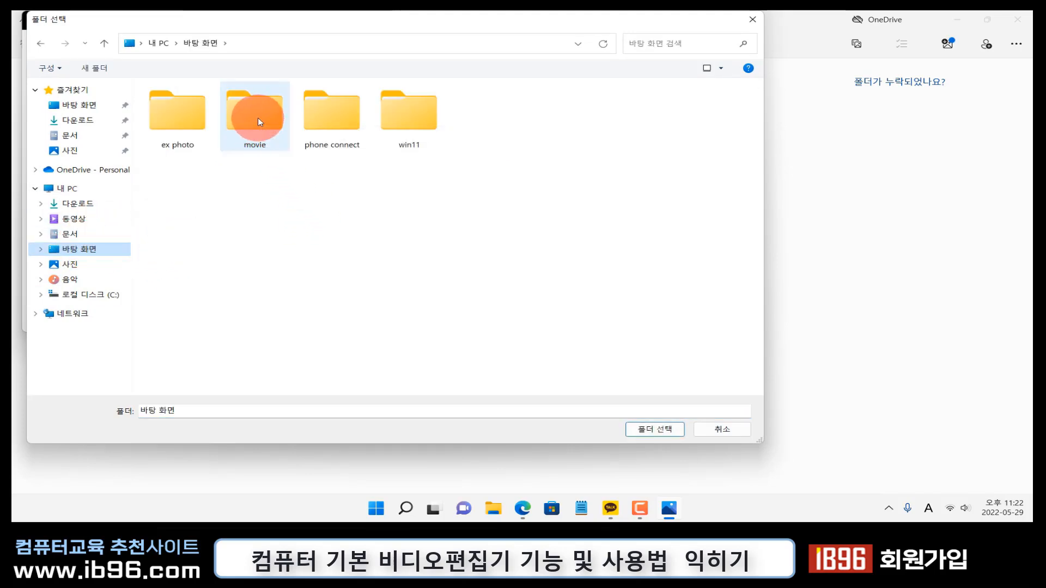
click(258, 118)
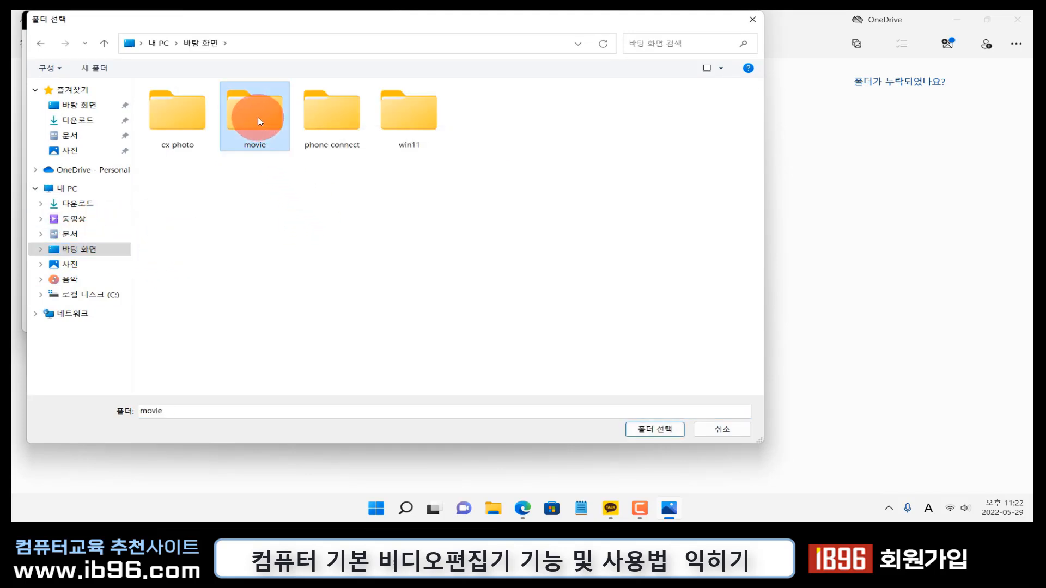
click(648, 430)
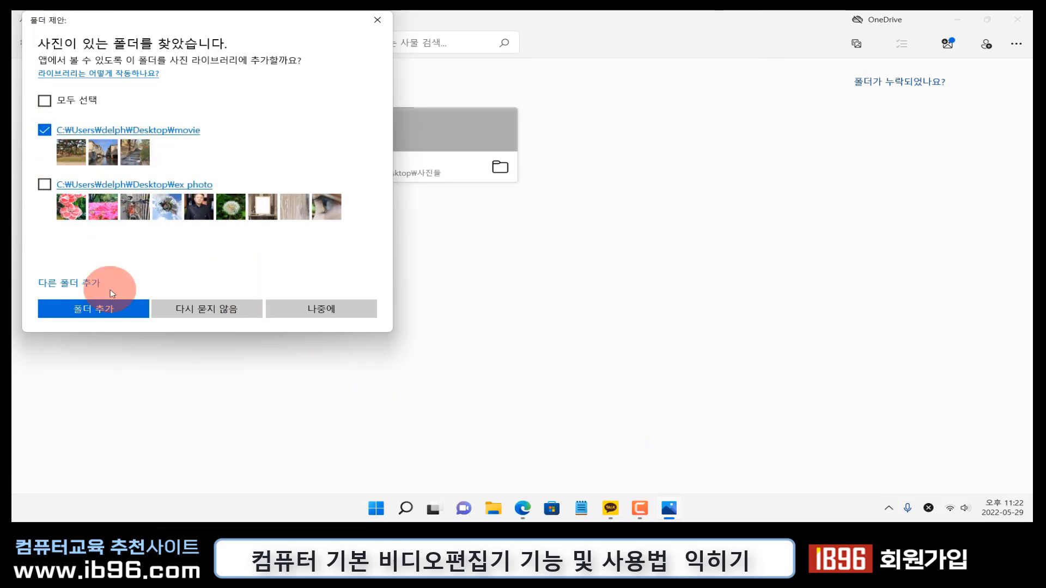
click(102, 312)
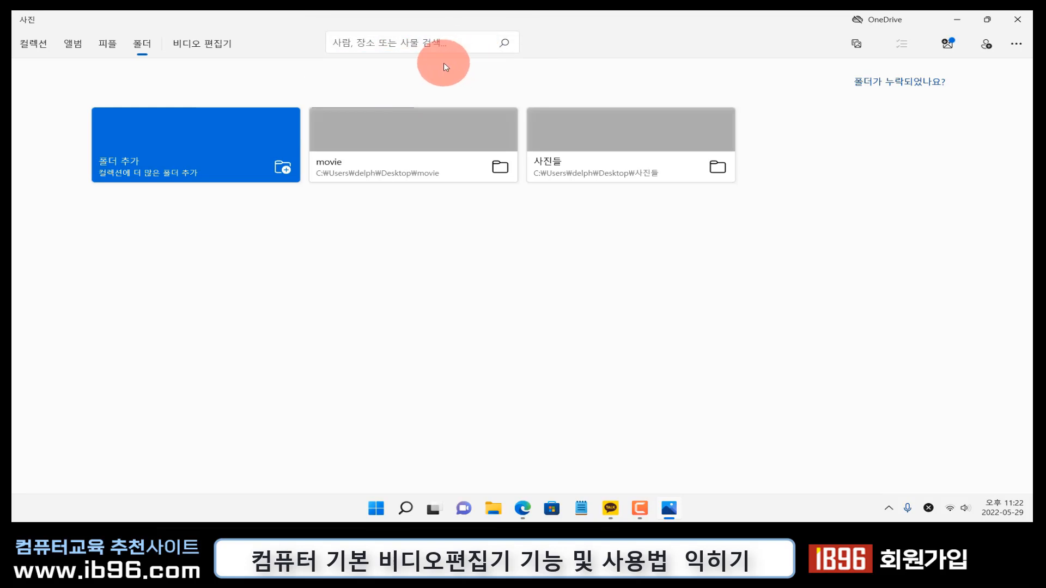
Reopen the sample project, import all photos and videos from the desktop's movie folder on this PC, and clear their selection
click(216, 48)
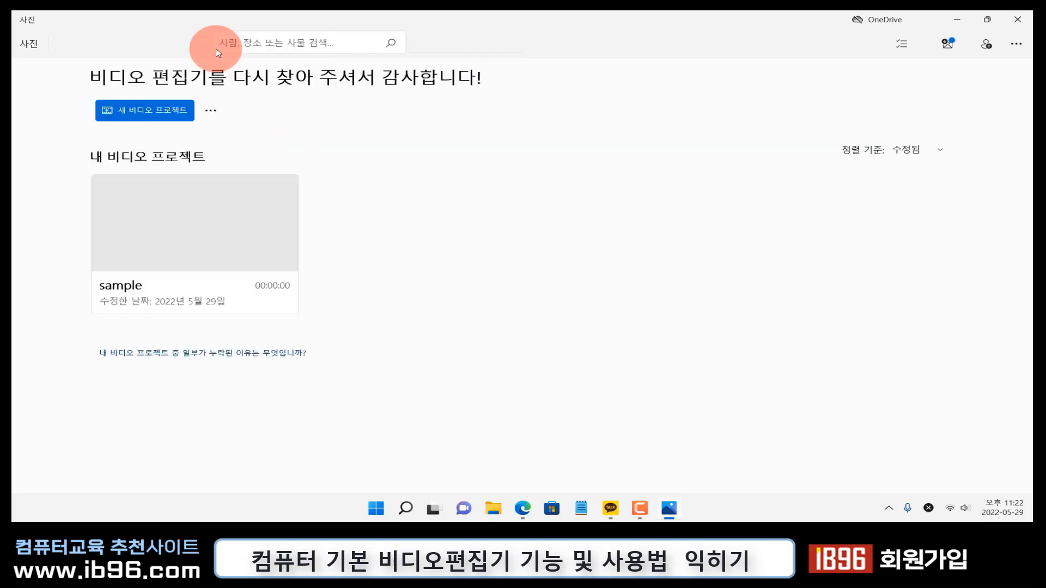
click(199, 232)
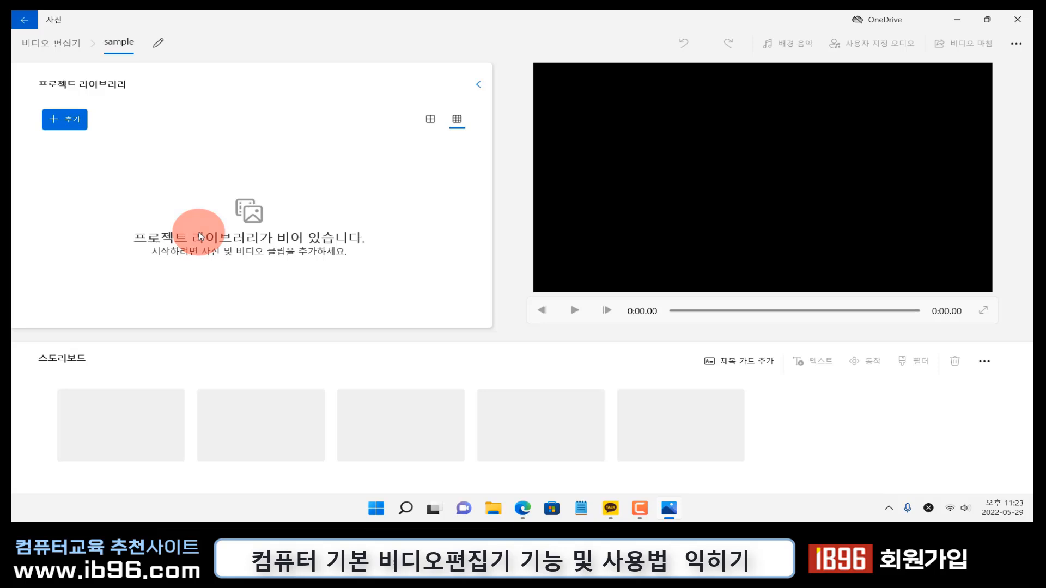
click(67, 122)
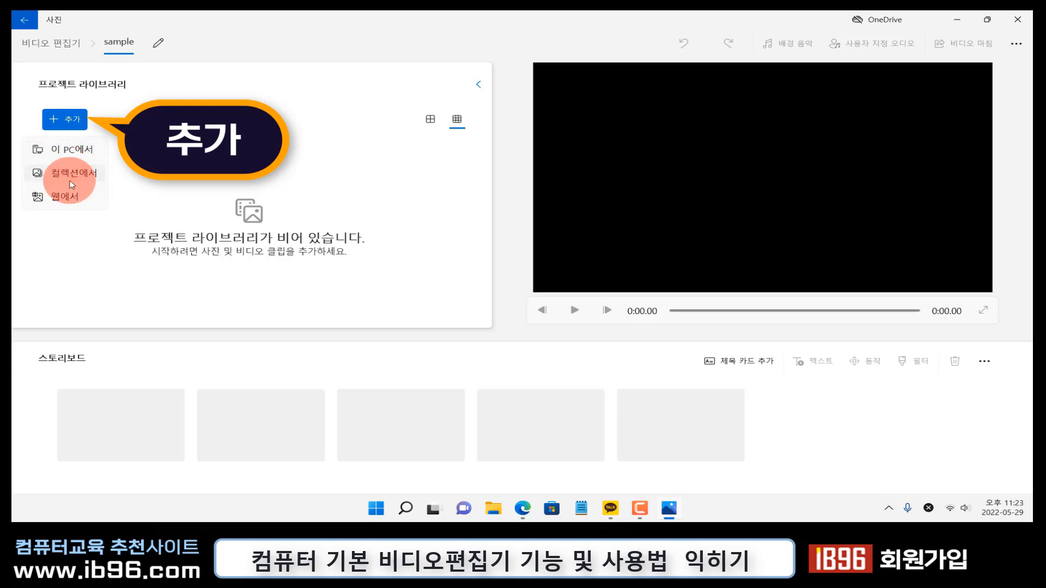
click(82, 147)
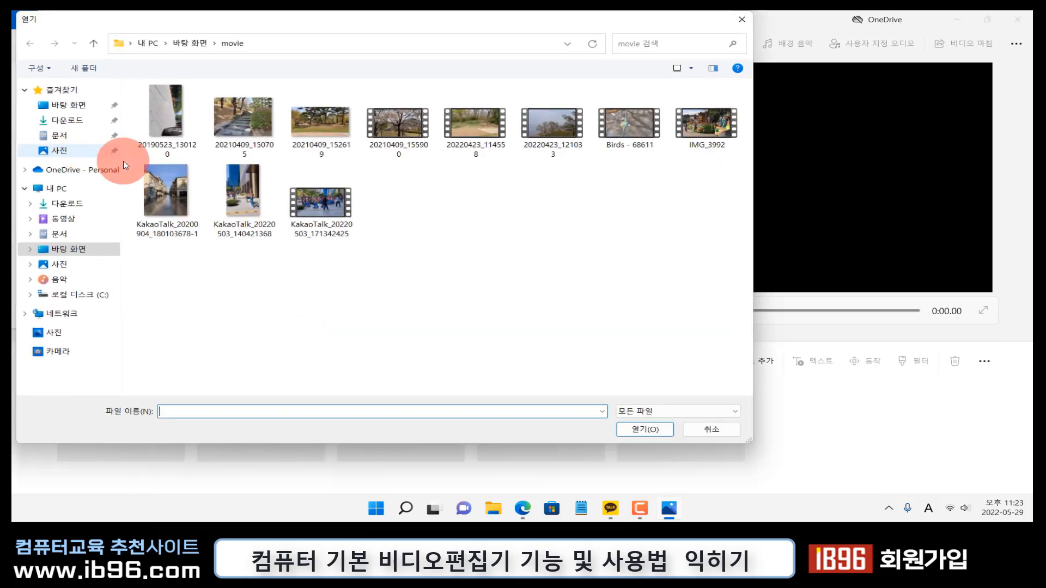
click(200, 44)
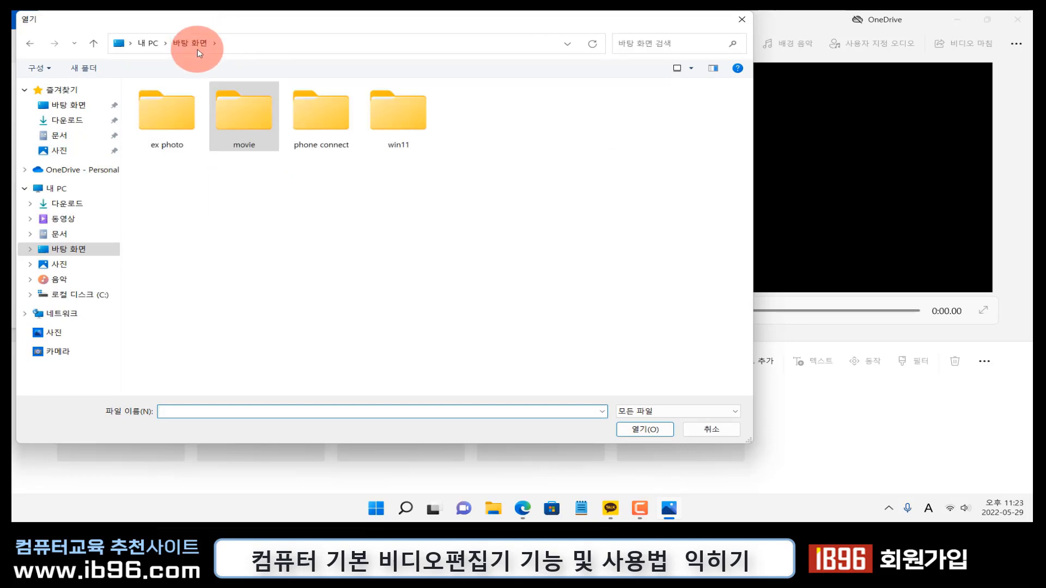
double_click(259, 141)
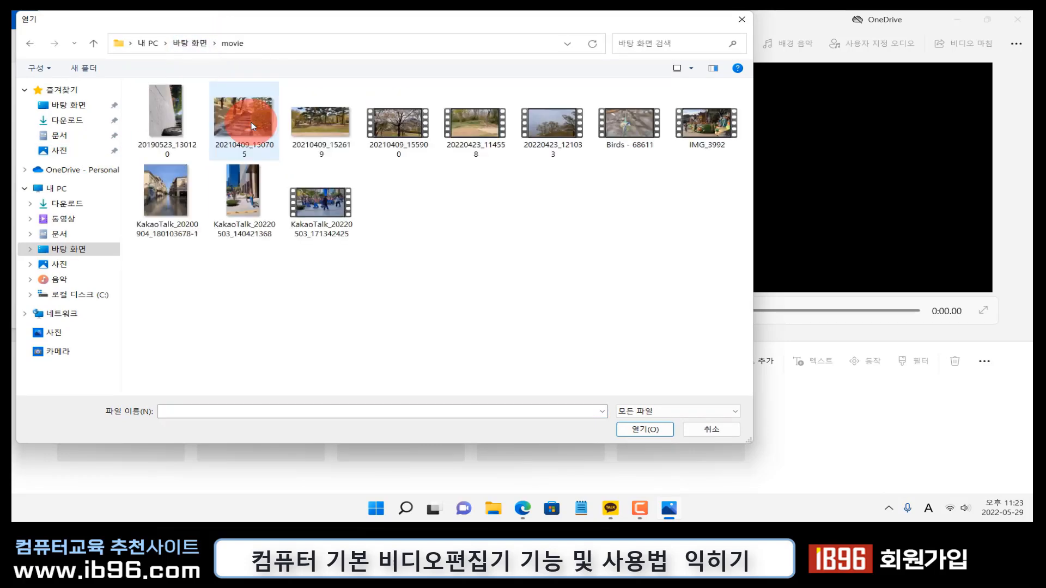
drag(165, 273, 738, 113)
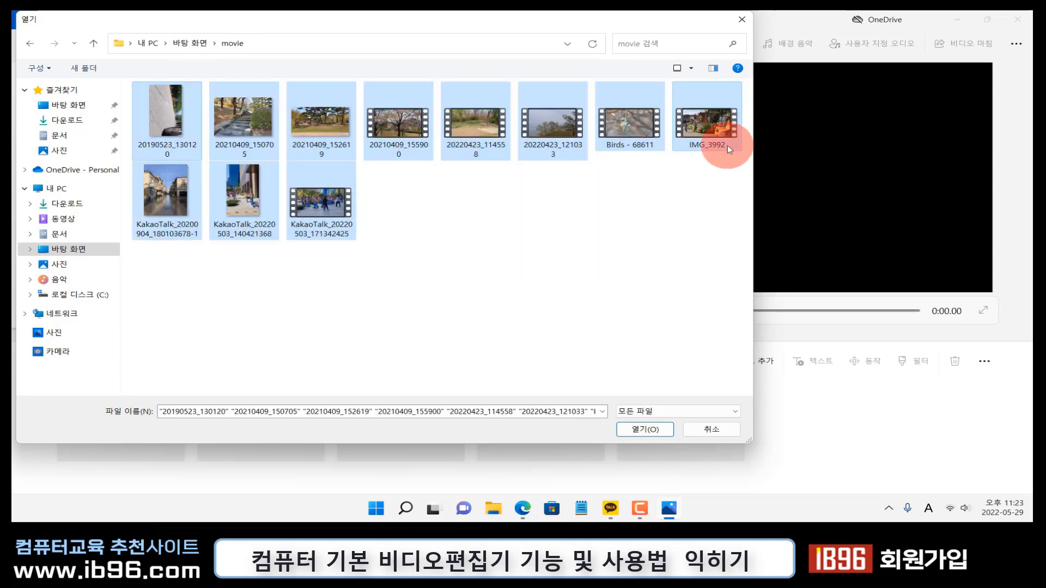
click(646, 430)
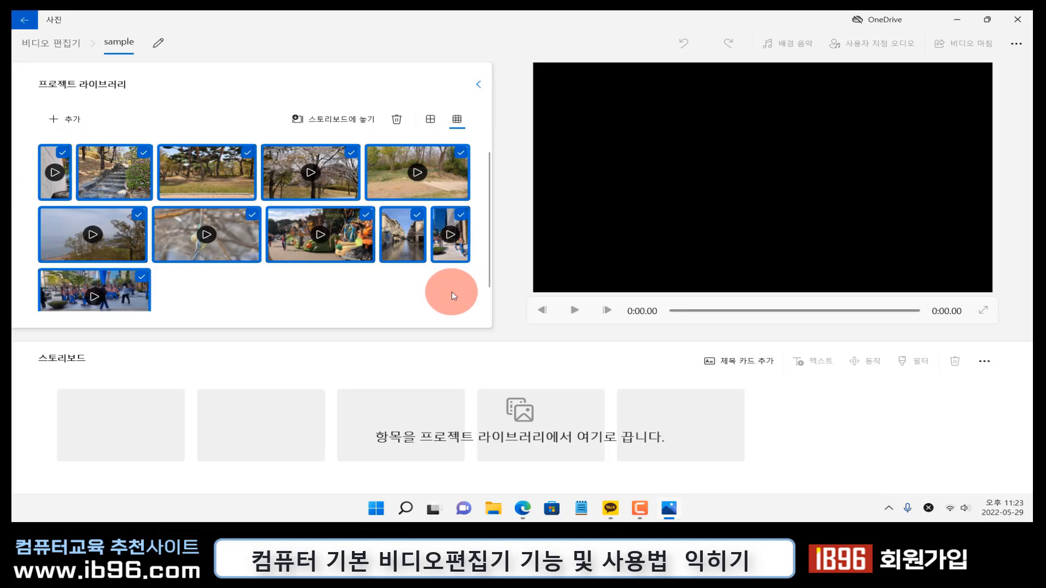
click(470, 277)
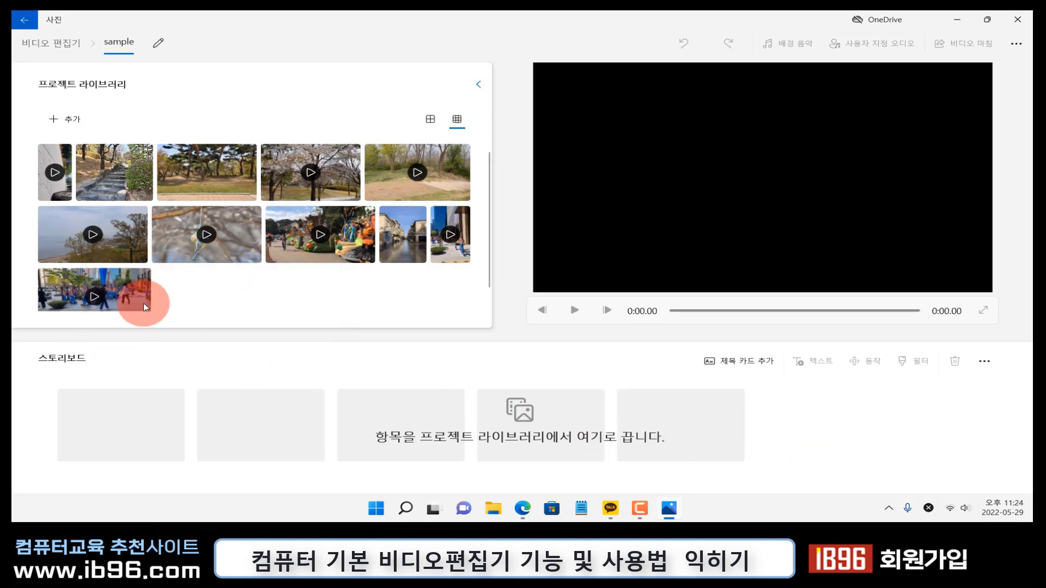
Place the KakaoTalk_20220503_171342425 video on the storyboard, followed by the Birds - 68611 video
click(125, 285)
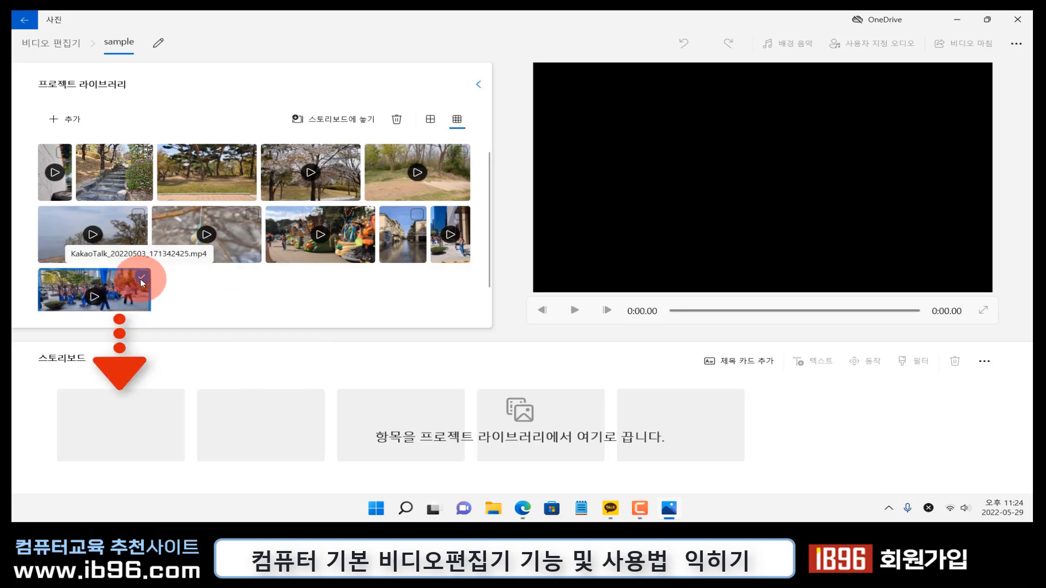
drag(135, 287, 164, 457)
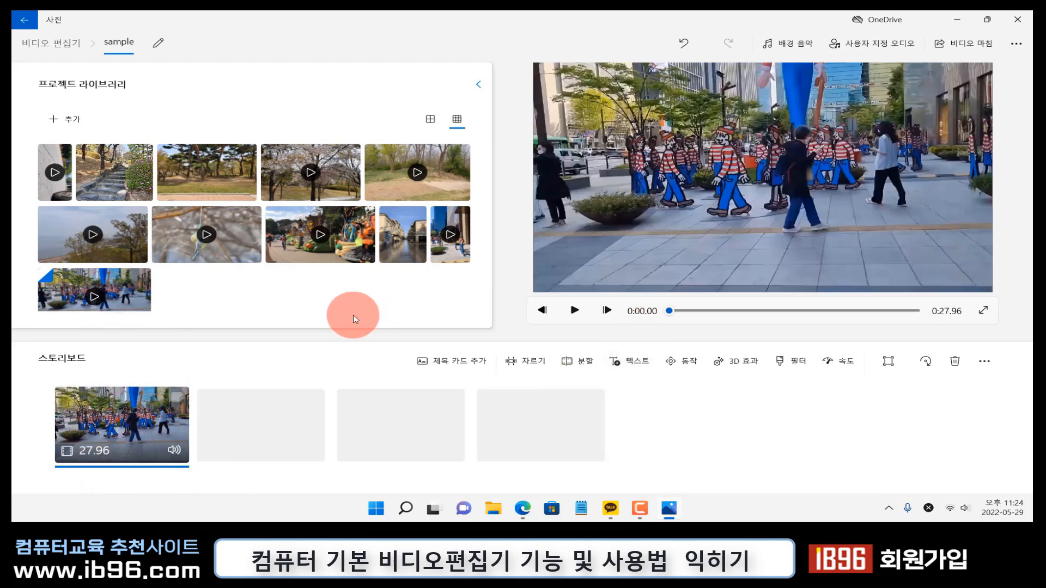
click(229, 224)
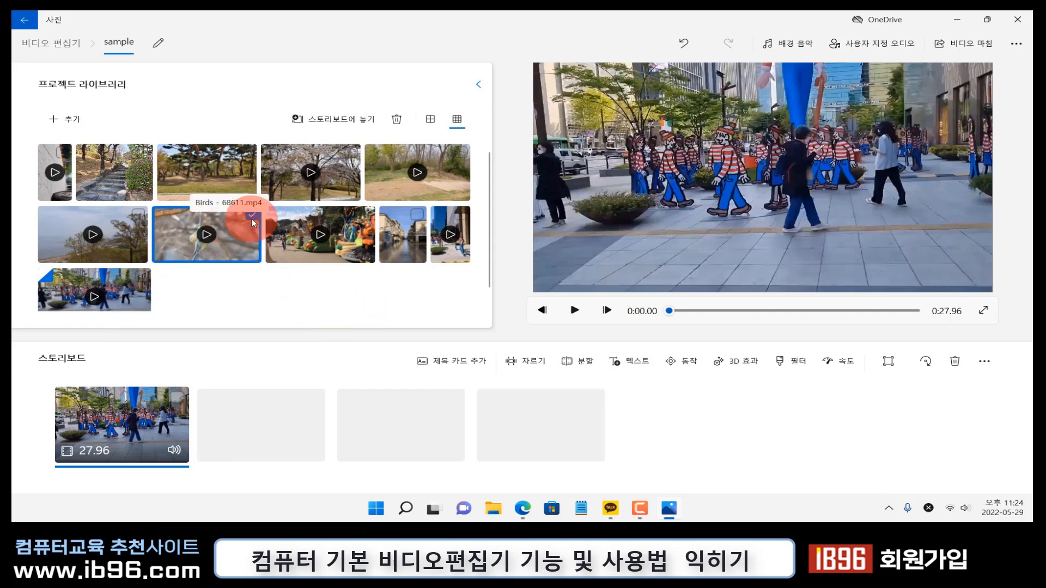
drag(229, 237, 279, 441)
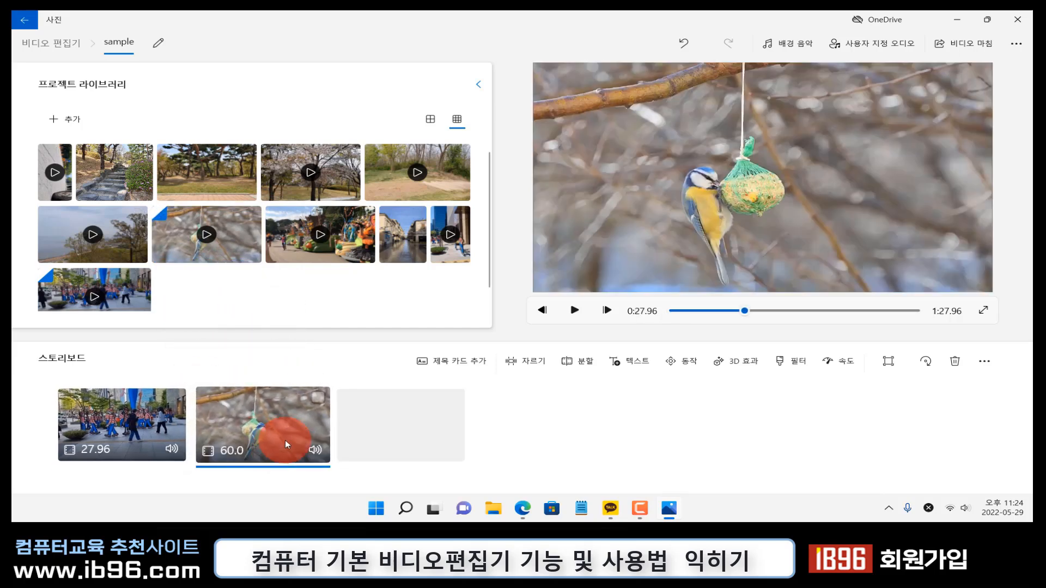
Select the two storyboard clips in turn to compare their preview frames and start positions
click(259, 428)
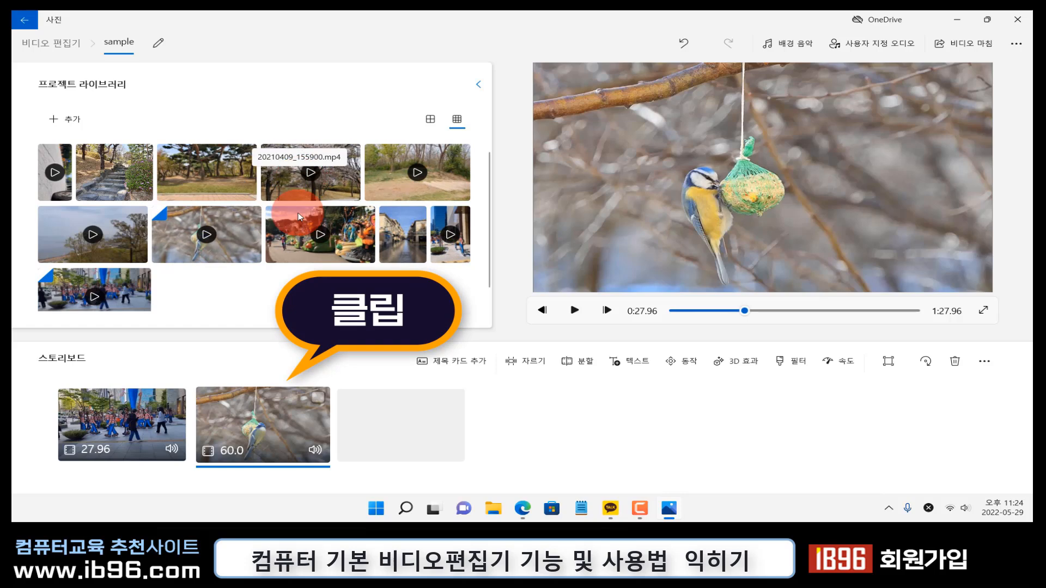
click(139, 429)
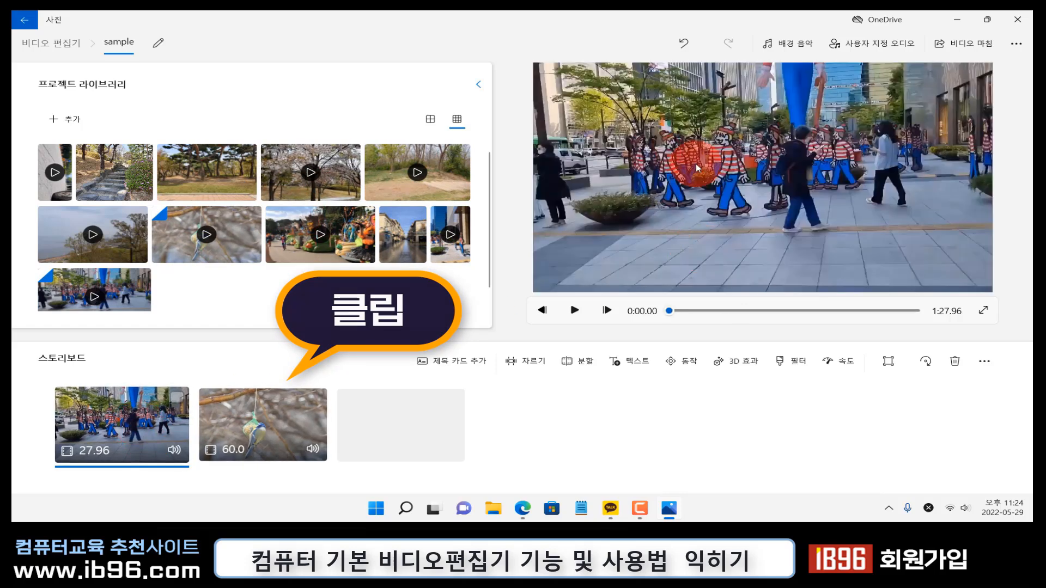
click(325, 430)
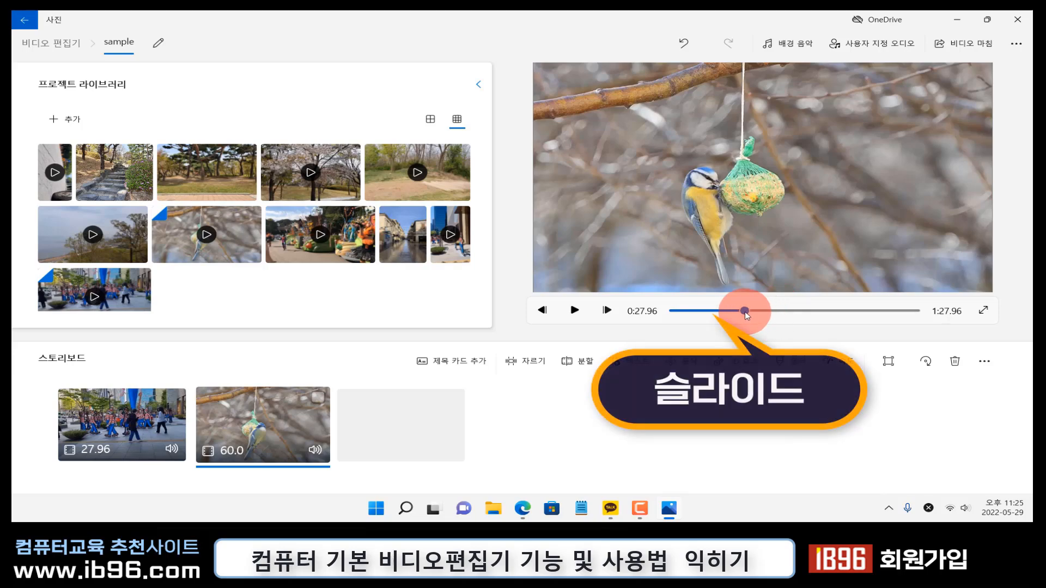
Move the playback position to about 1:11 in the bird clip and preview it by playing and pausing several times
drag(744, 311, 867, 316)
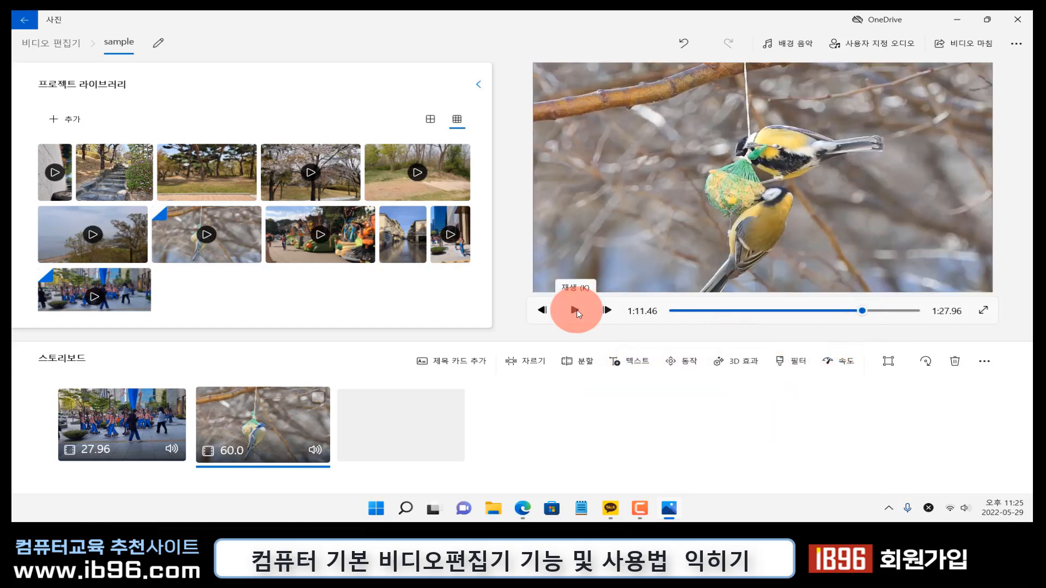
click(576, 311)
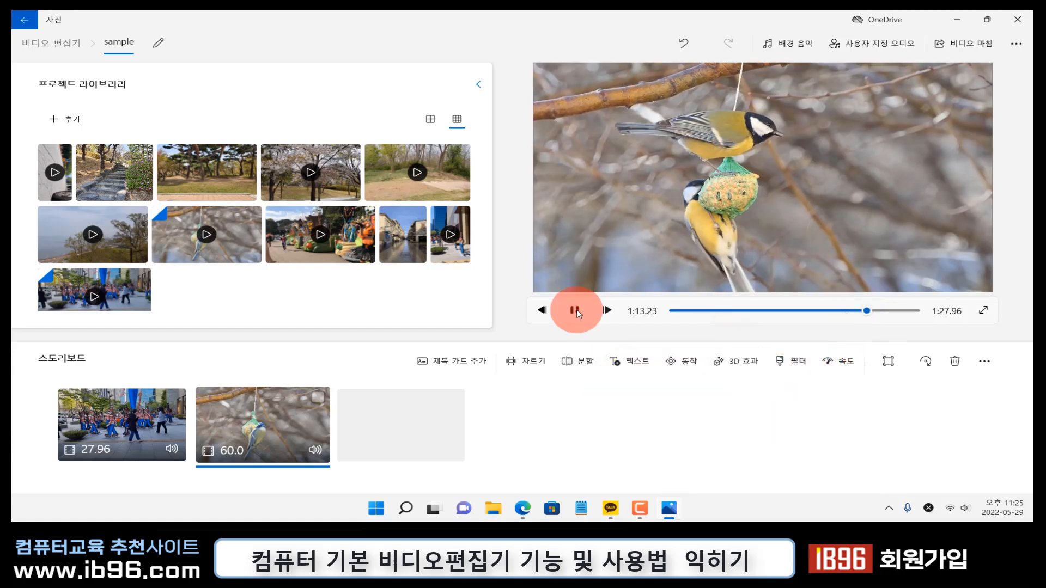
click(575, 310)
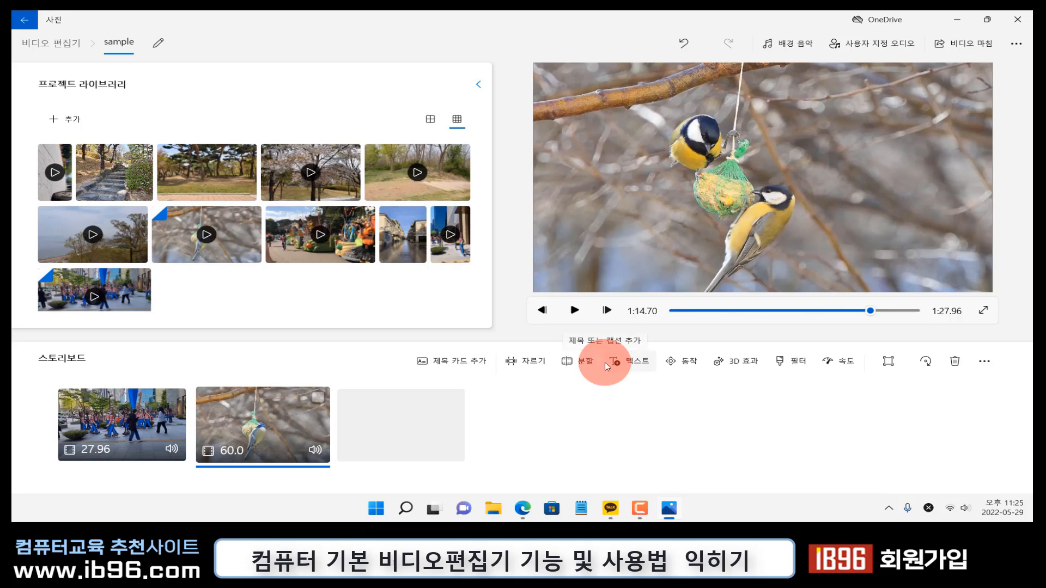
click(574, 312)
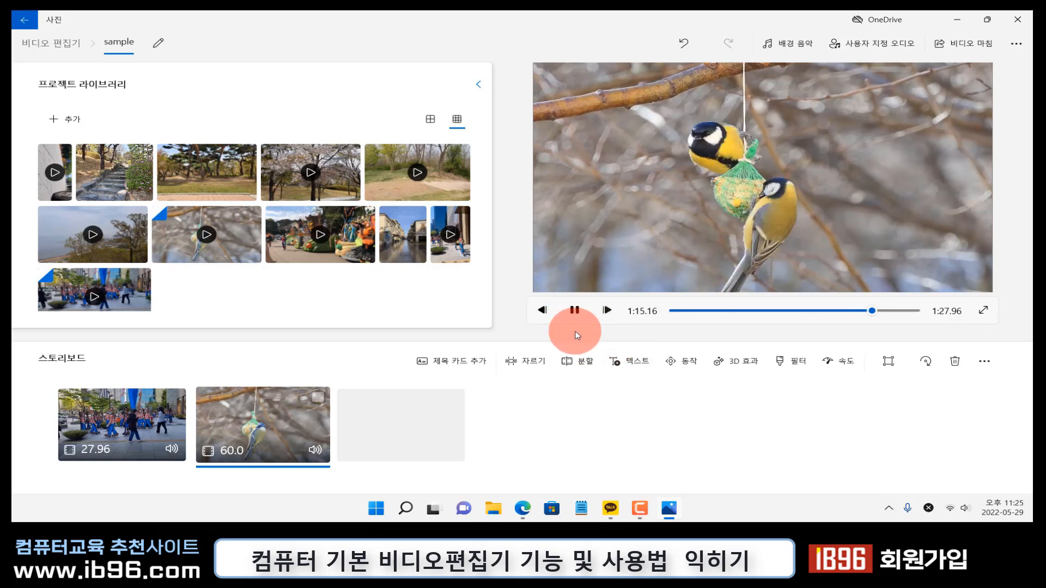
key(space)
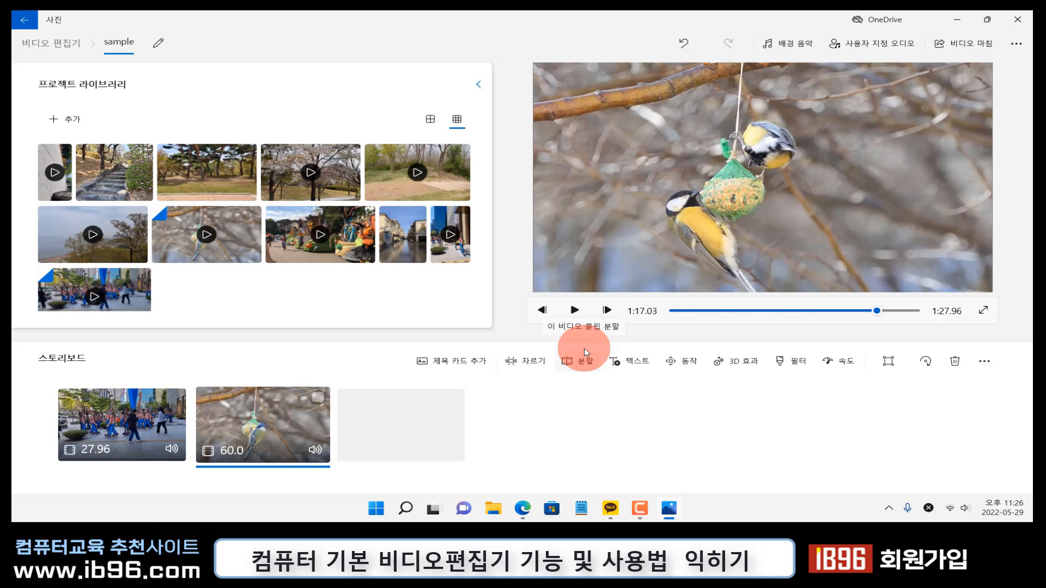
key(space)
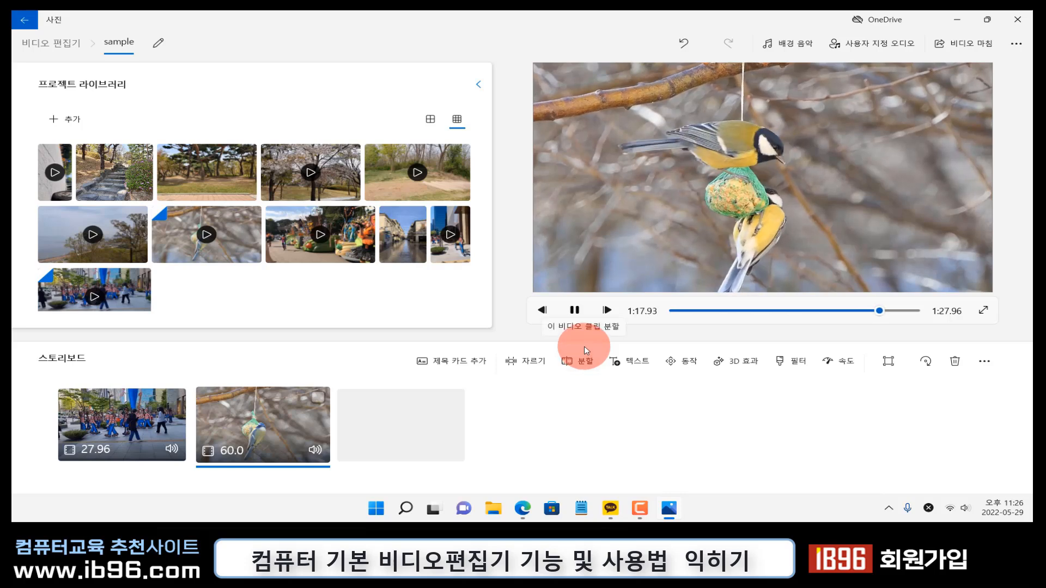
key(space)
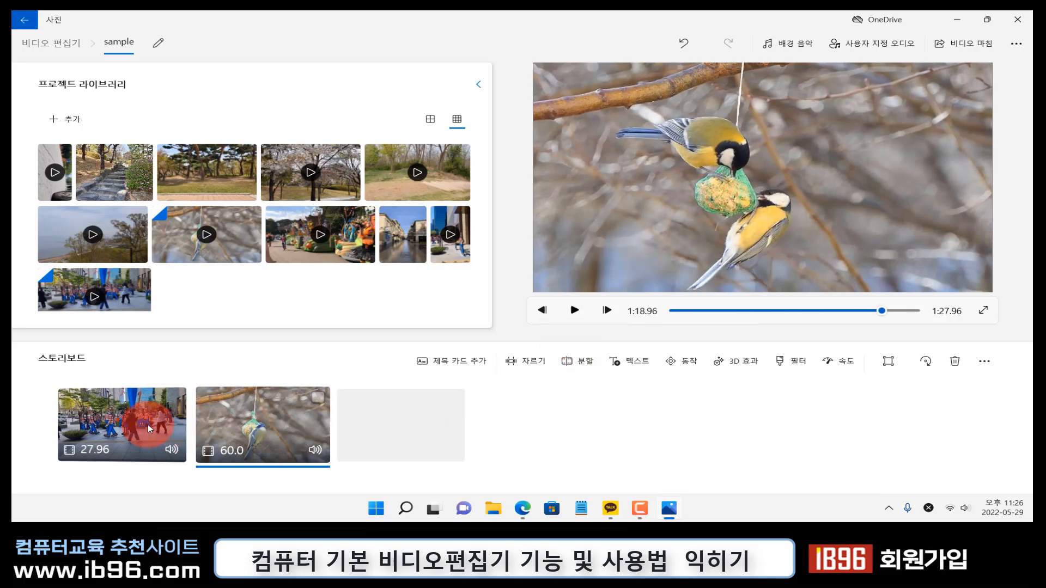
Preview the first storyboard clip from its start, and check the bird clip at about 1:22 before reselecting the first clip
click(129, 429)
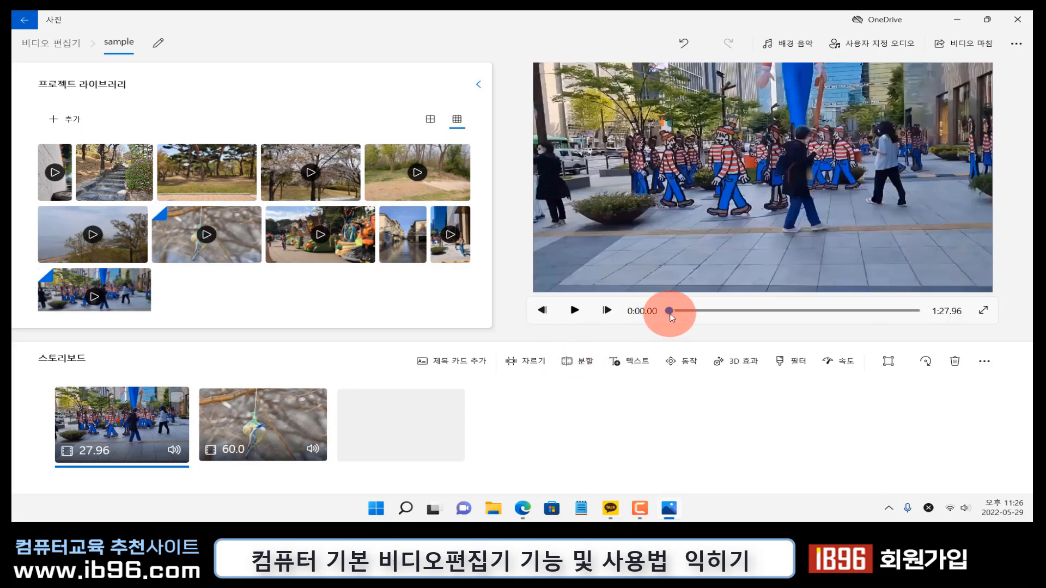
key(space)
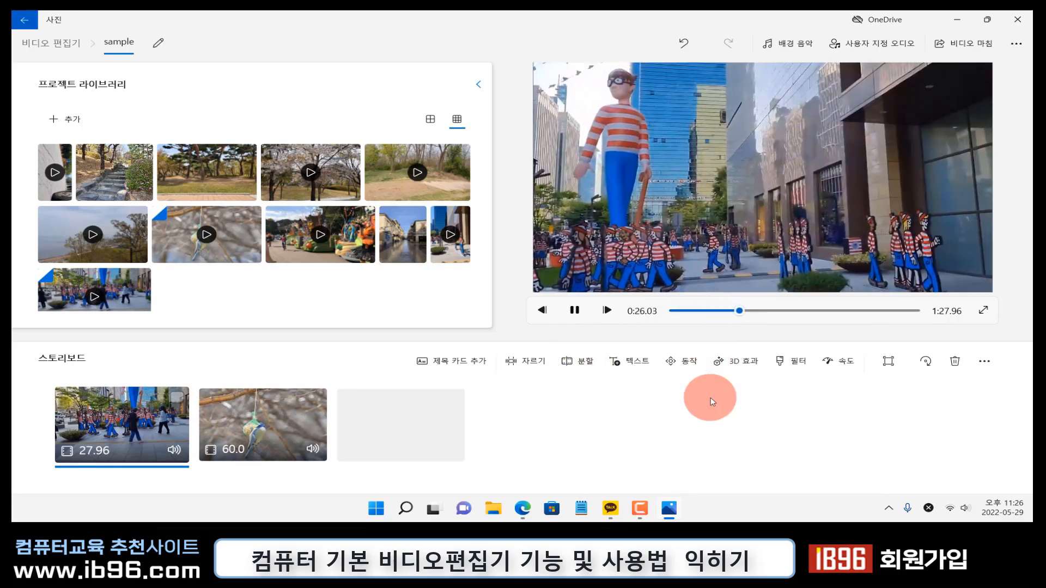
key(space)
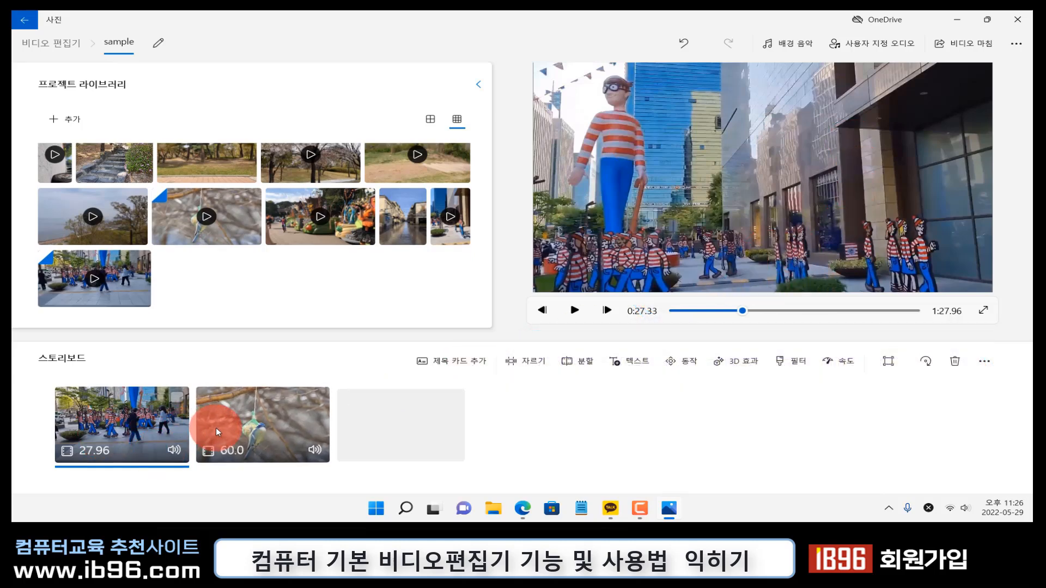
drag(743, 311, 891, 311)
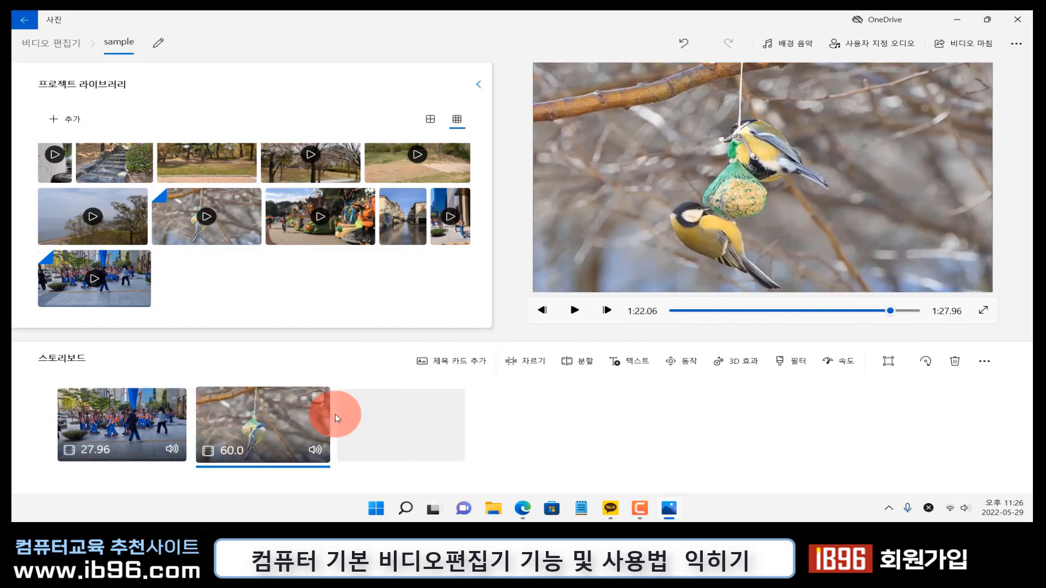
click(78, 453)
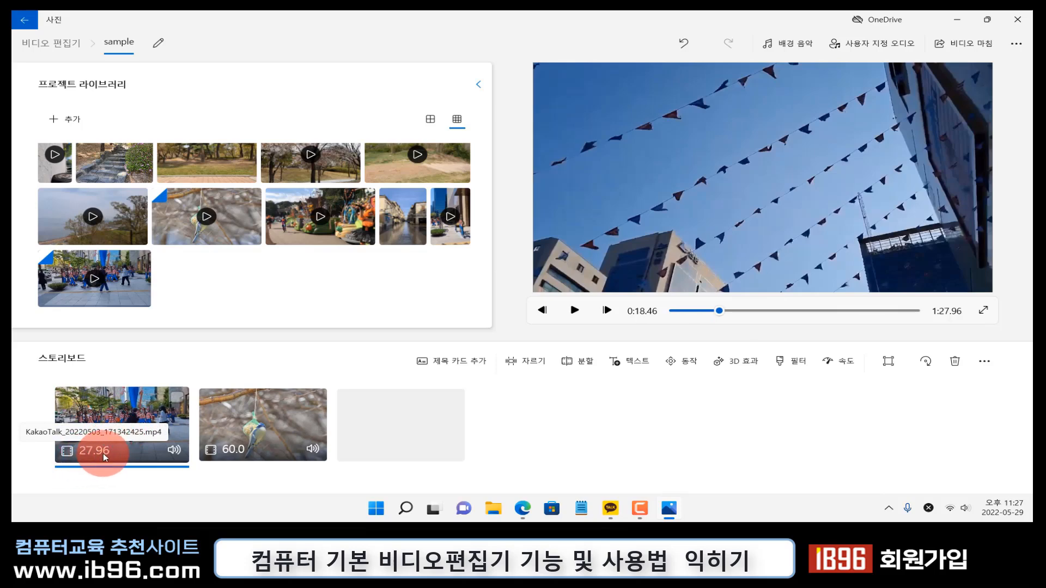
Open the first storyboard clip for trimming and set its trim start to 0:14.06
click(245, 453)
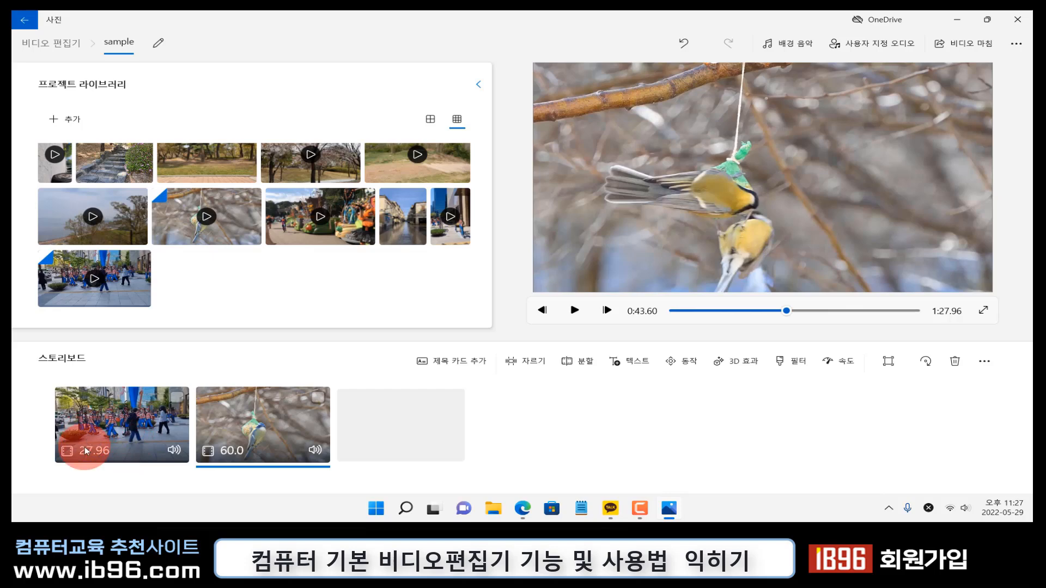
click(146, 423)
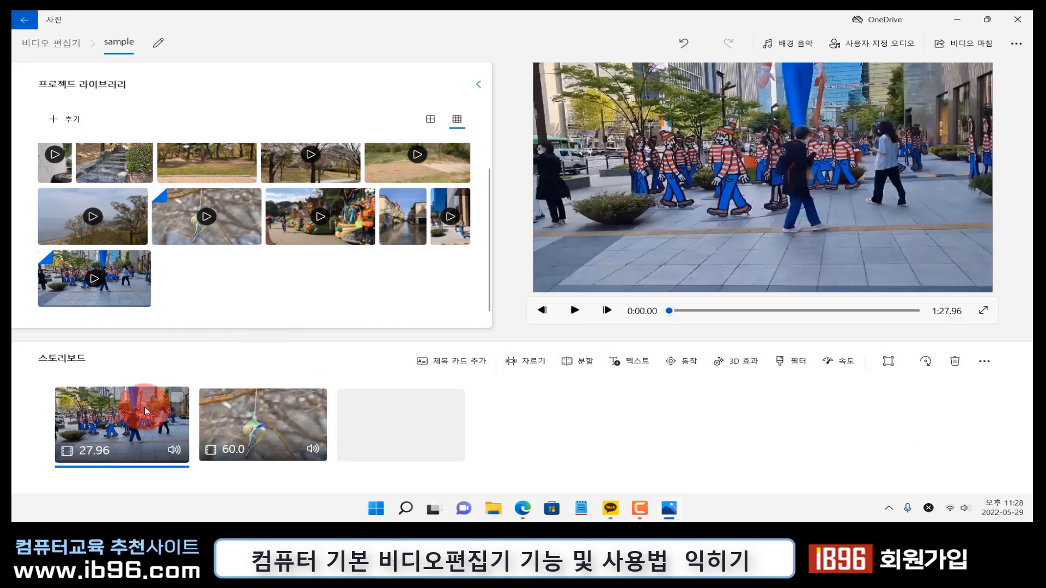
right_click(136, 420)
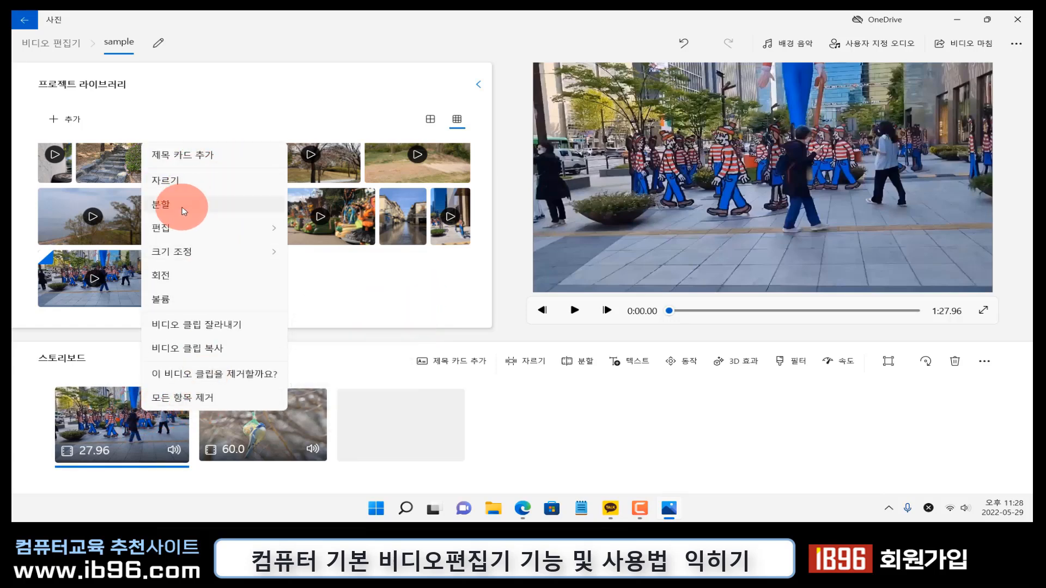
click(194, 181)
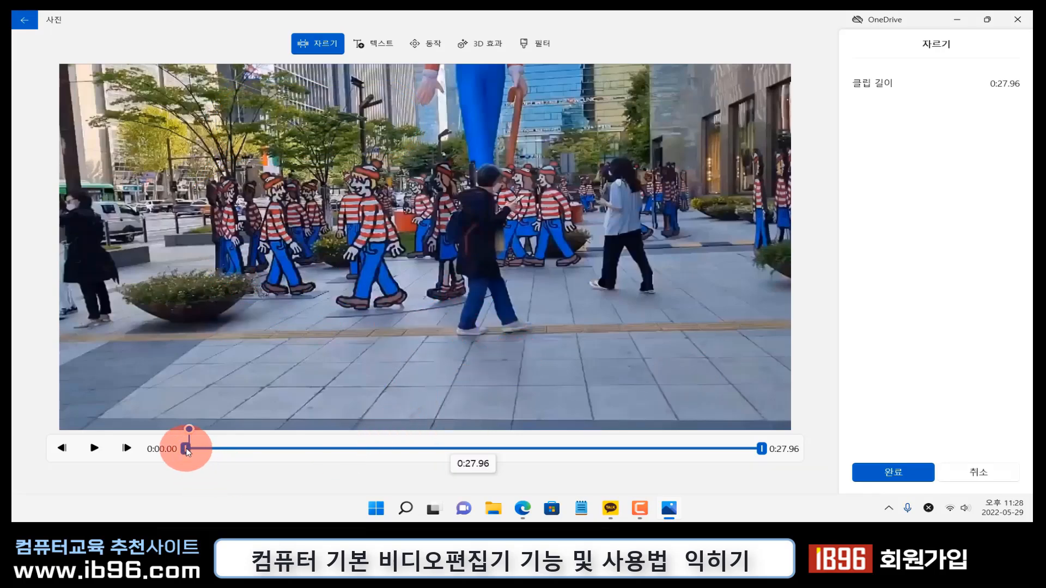
mouse_move(185, 450)
mouse_down()
mouse_move(485, 451)
mouse_move(262, 455)
mouse_up()
click(763, 452)
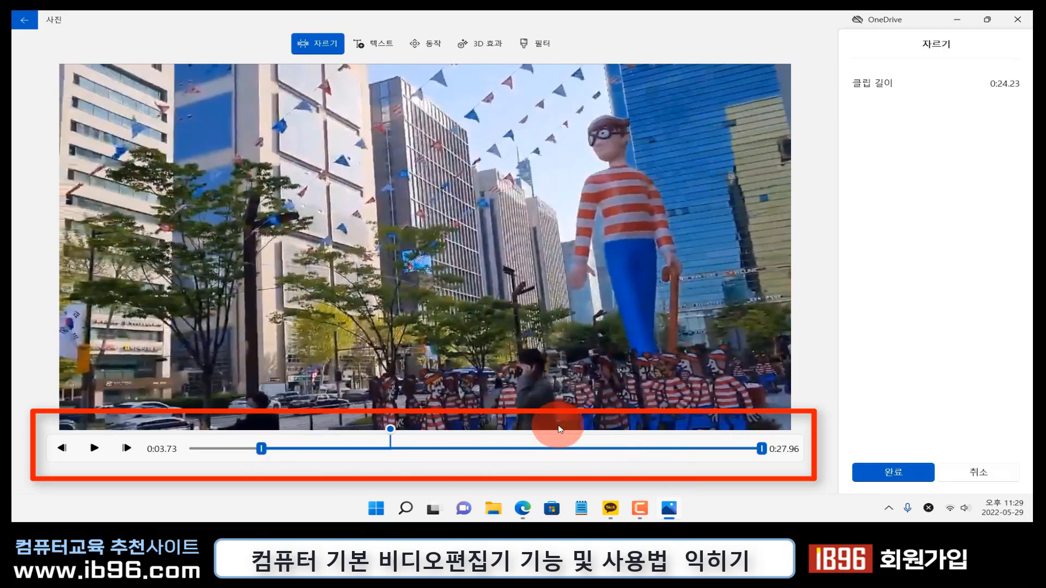
click(261, 449)
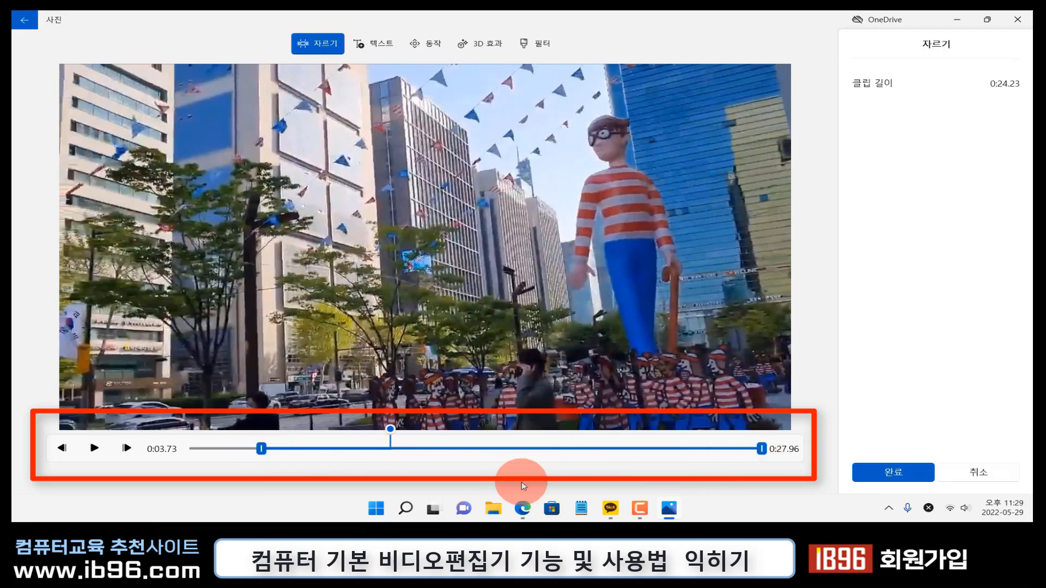
drag(269, 460, 475, 450)
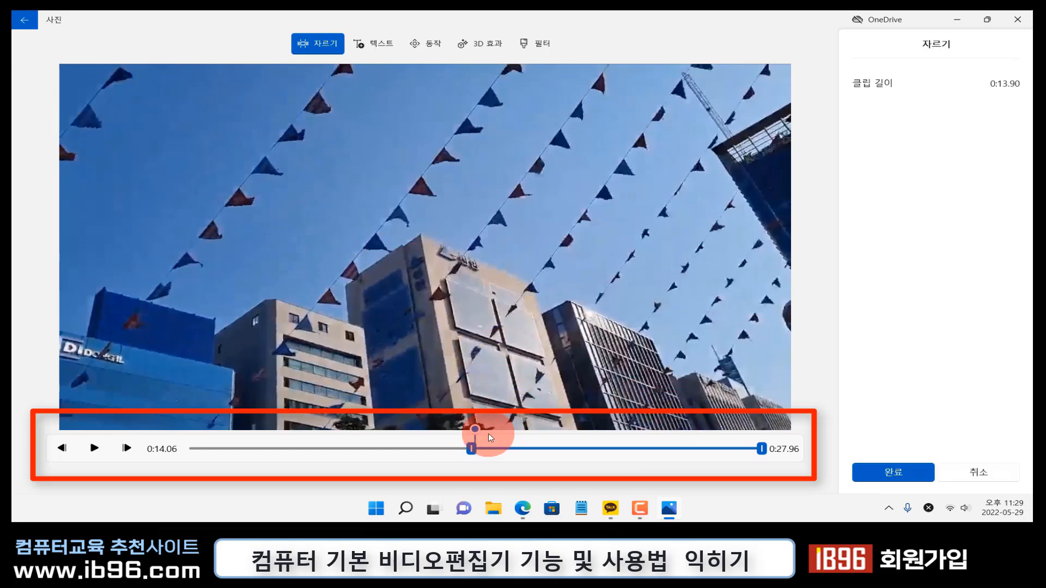
Set the clip's trim end to 0:24.03 and apply the trim
drag(473, 430, 676, 437)
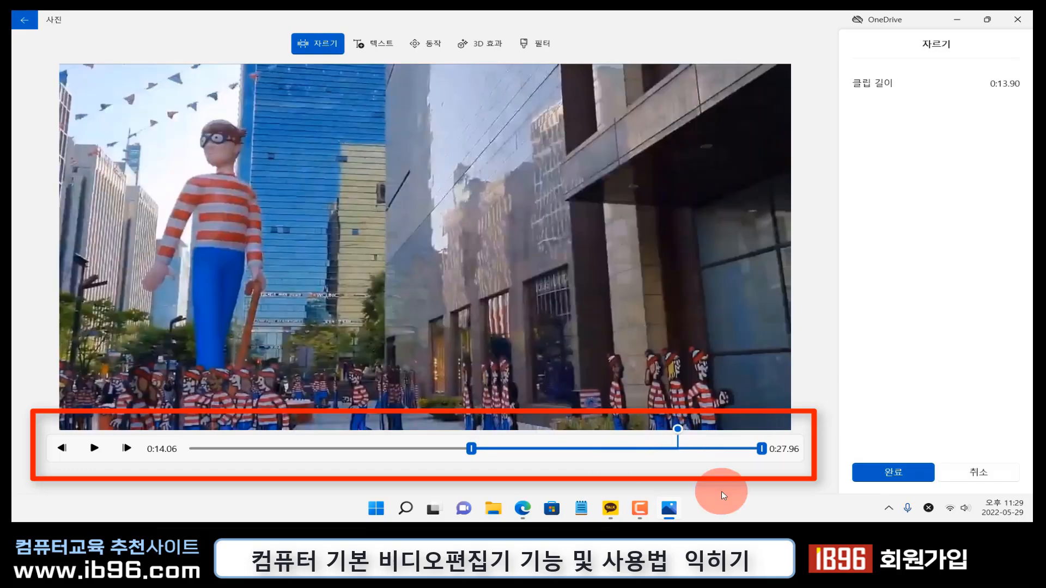
drag(762, 448, 678, 452)
mouse_move(627, 506)
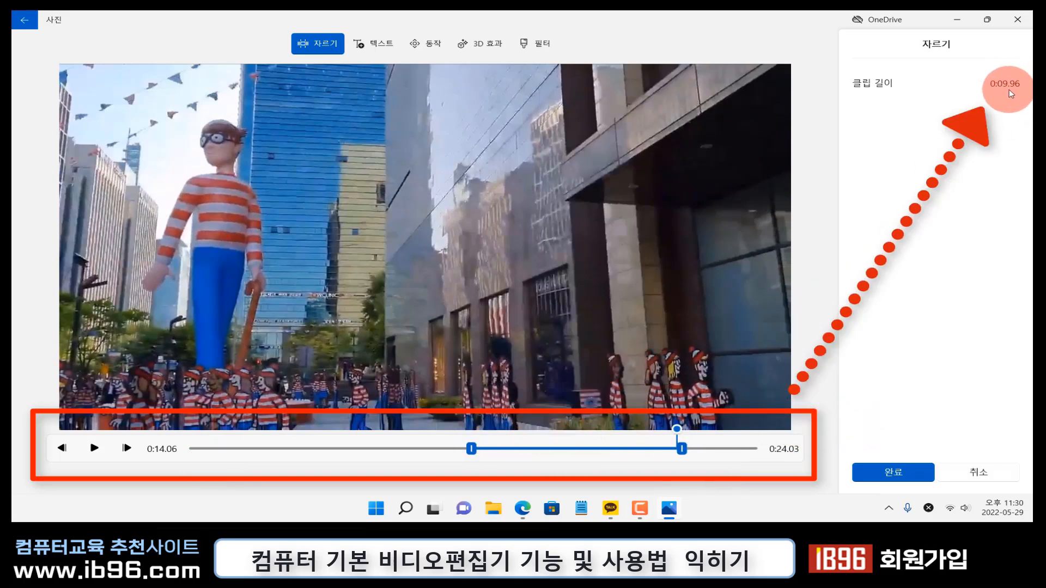
click(874, 475)
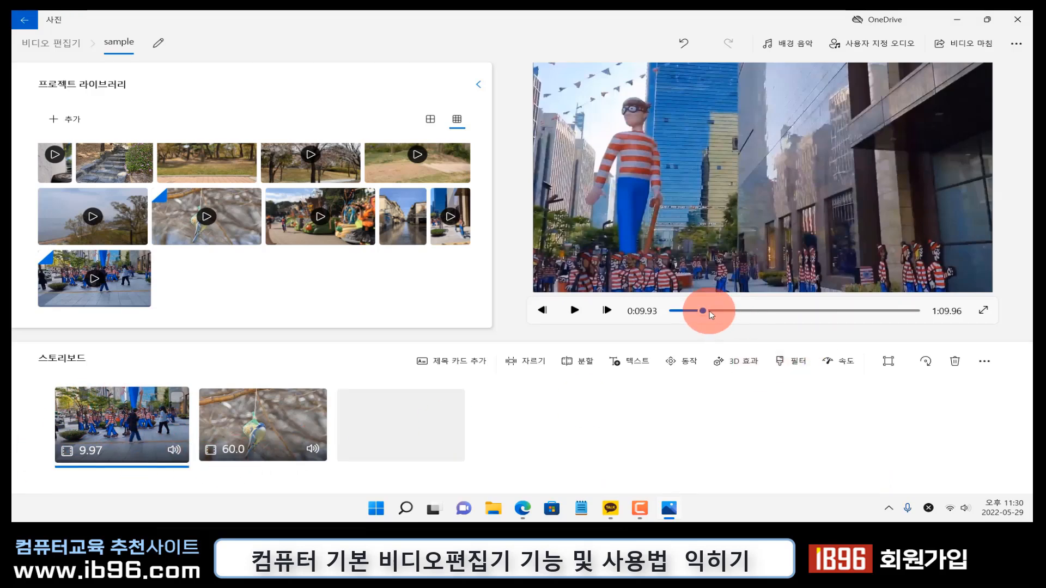
Play the trimmed first clip from the beginning for a few seconds and pause the preview
drag(703, 310, 659, 314)
click(582, 310)
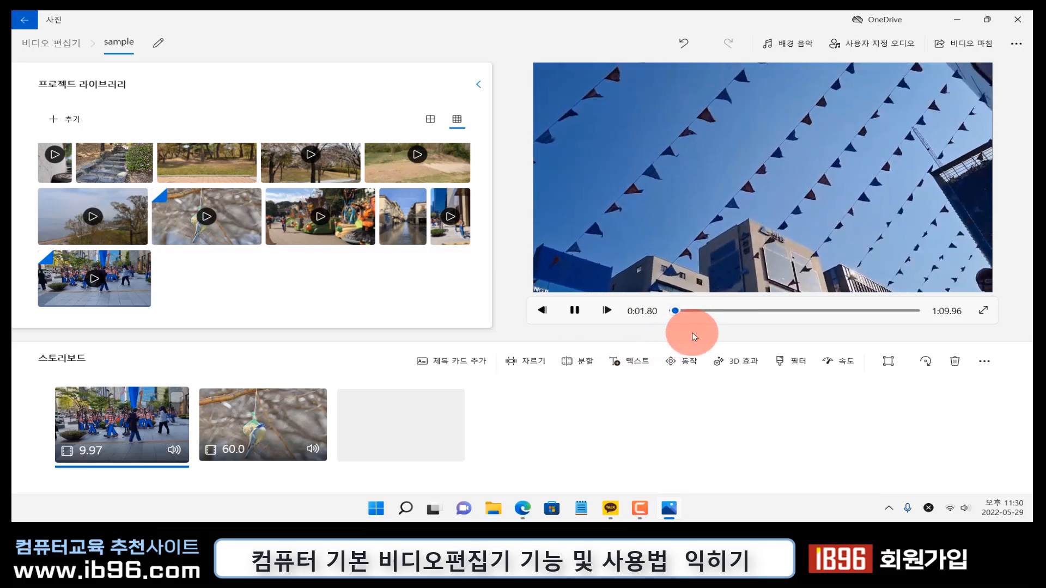
click(574, 310)
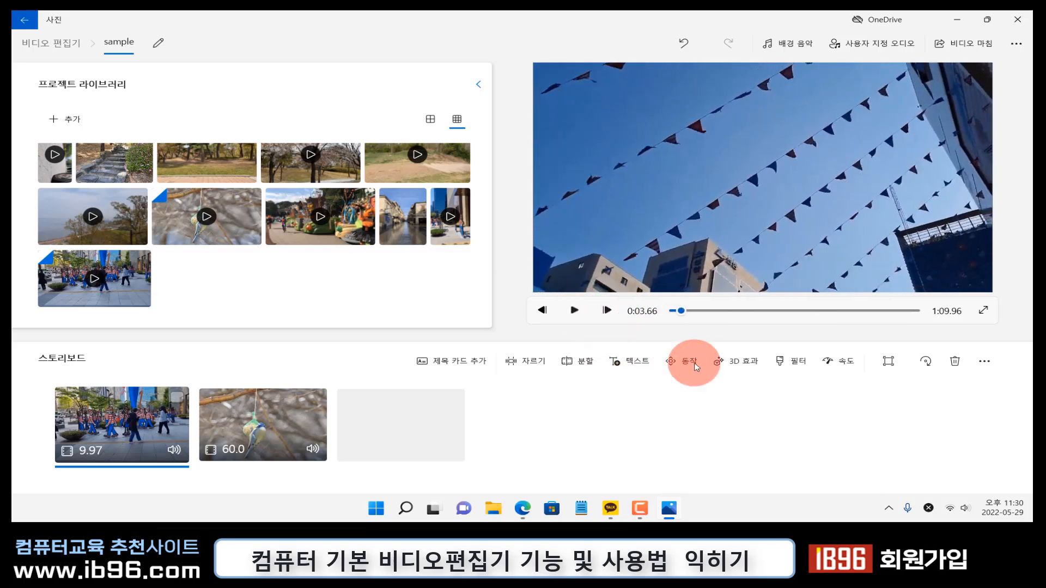
Split the bird clip on the storyboard at 0:33.86
click(264, 403)
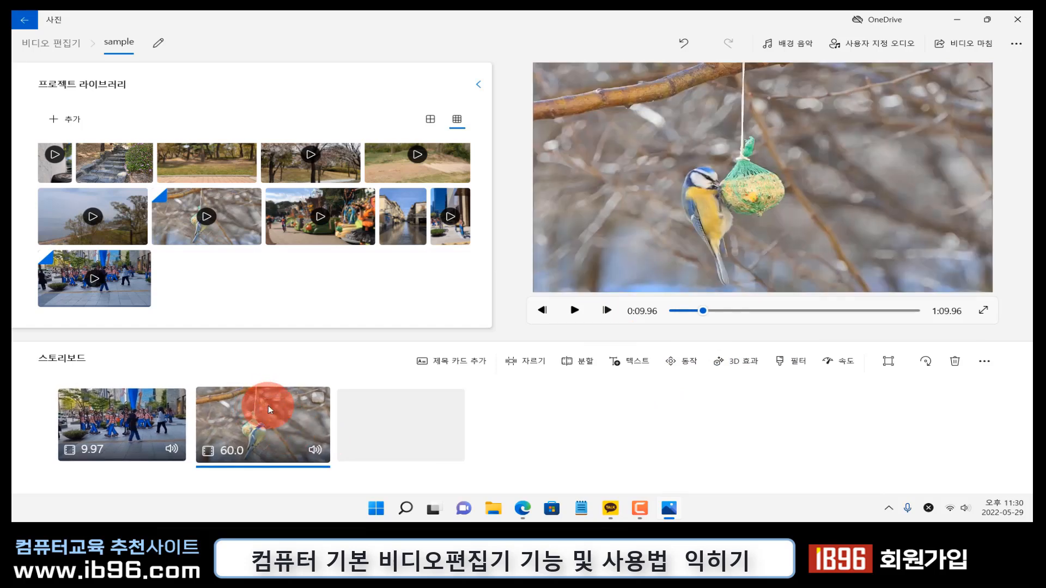
right_click(279, 410)
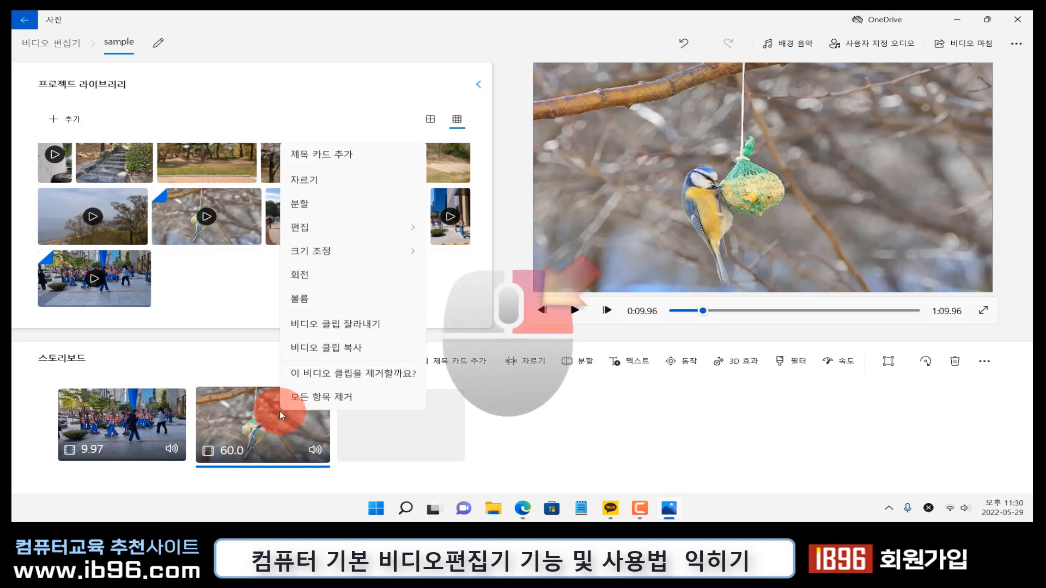
click(335, 203)
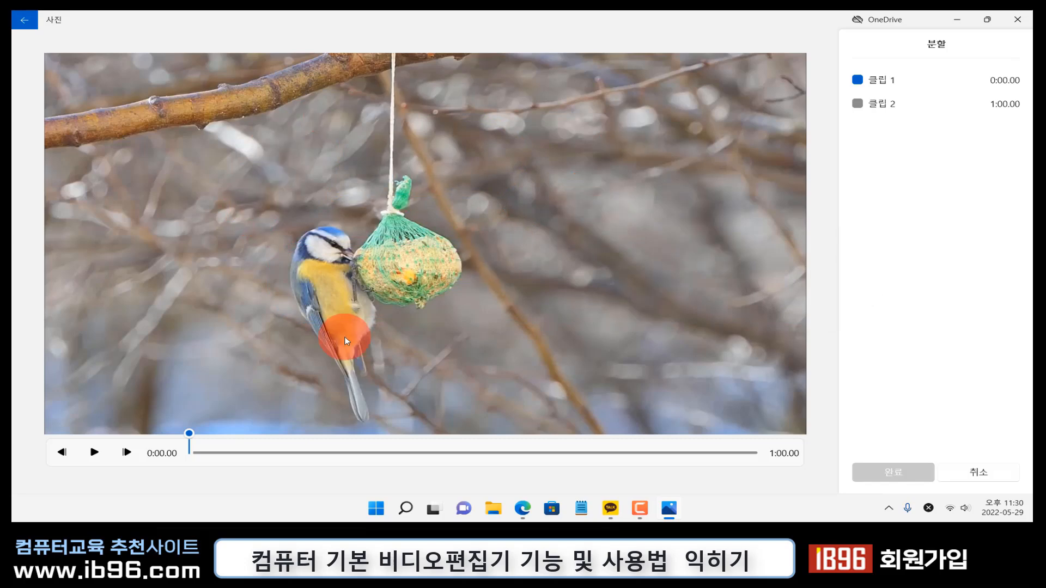
mouse_move(192, 433)
mouse_down()
mouse_move(522, 445)
mouse_move(510, 434)
mouse_up()
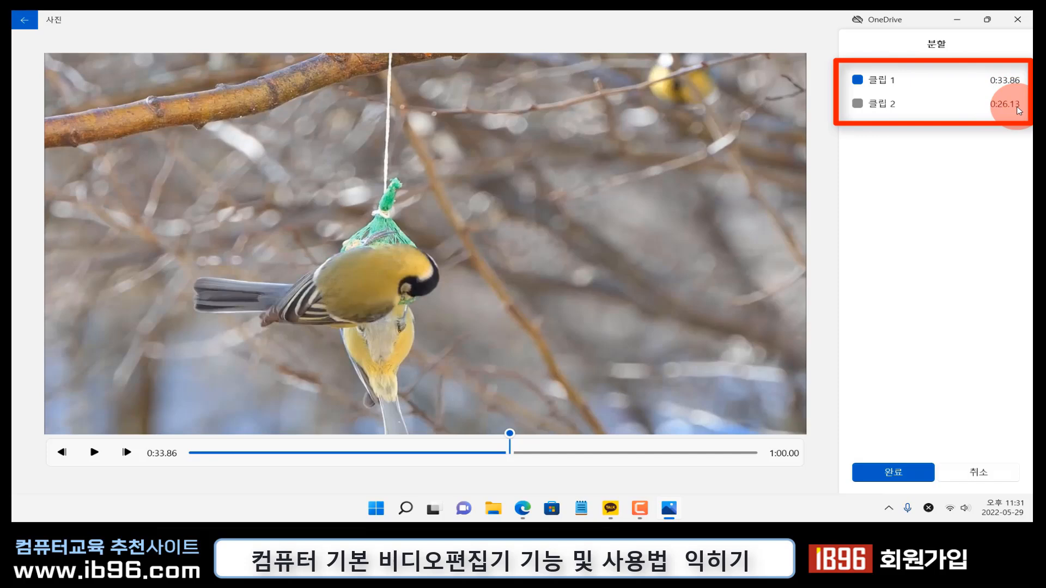
click(916, 472)
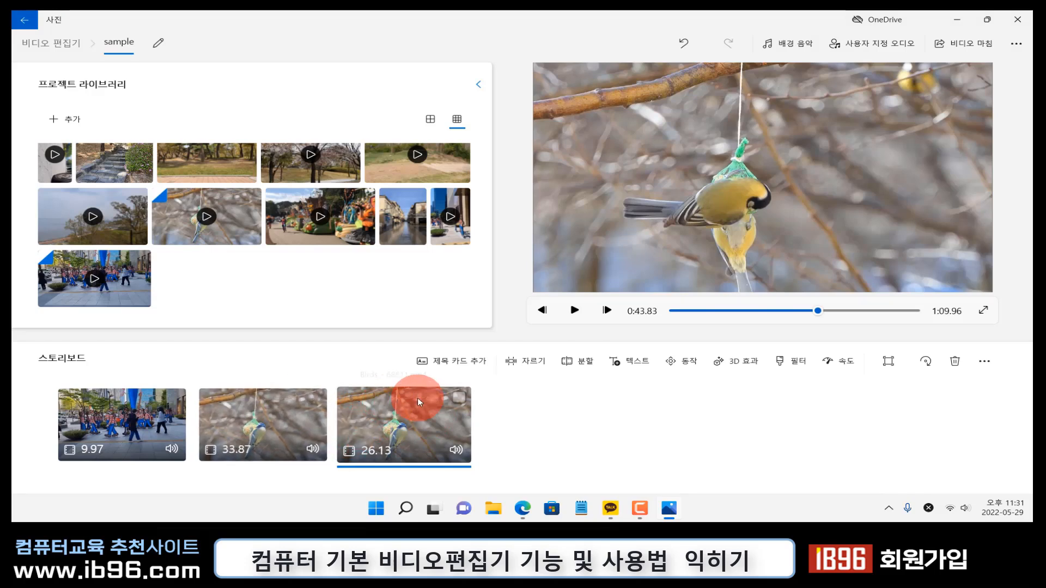
Insert the stone steps photo 20210409_150705.jpg between the two bird clips and preview the sequence from about 0:41
drag(417, 413, 579, 455)
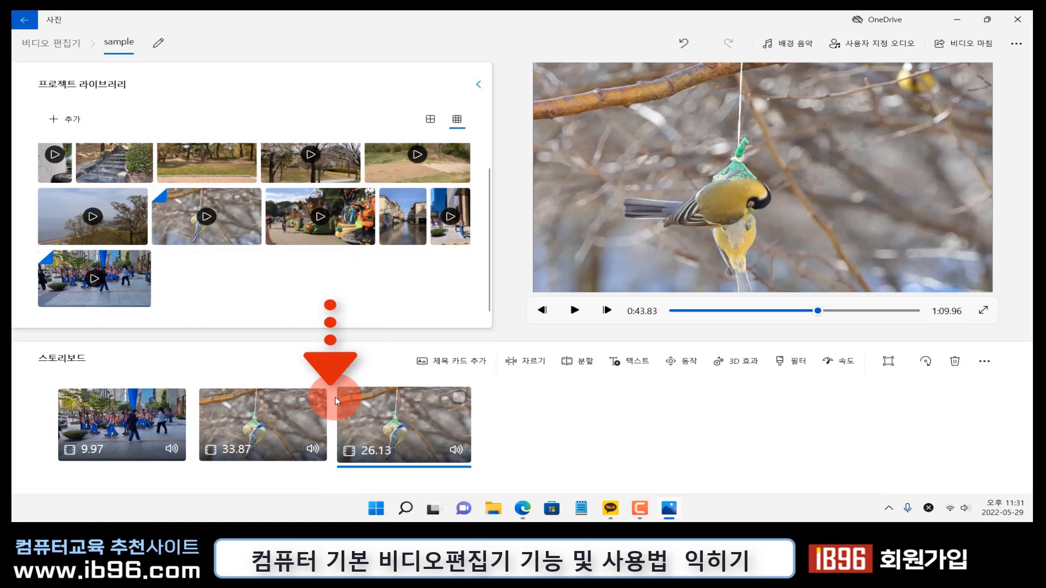
scroll(173, 227, up, 1)
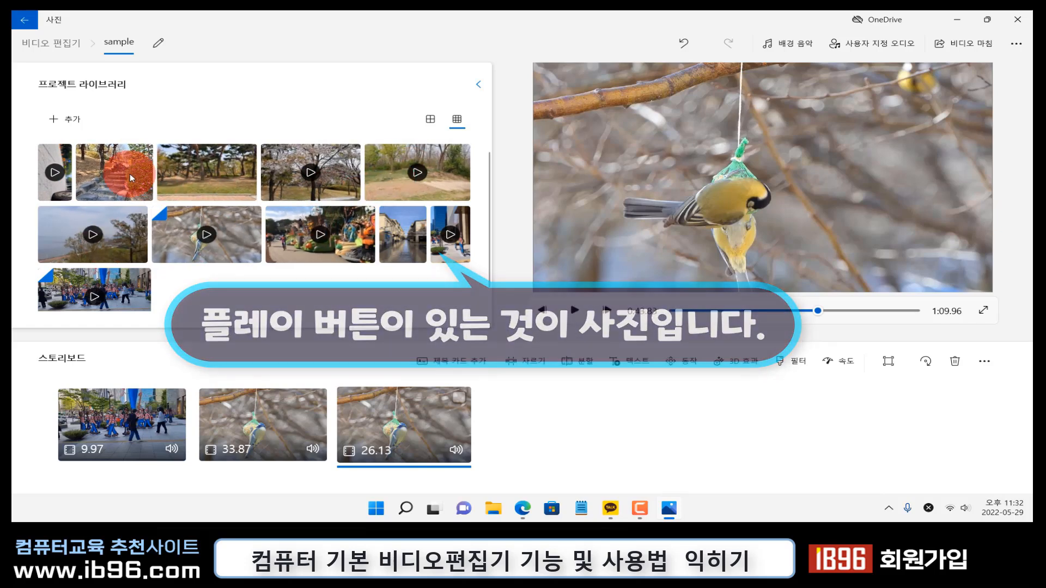
drag(112, 173, 415, 442)
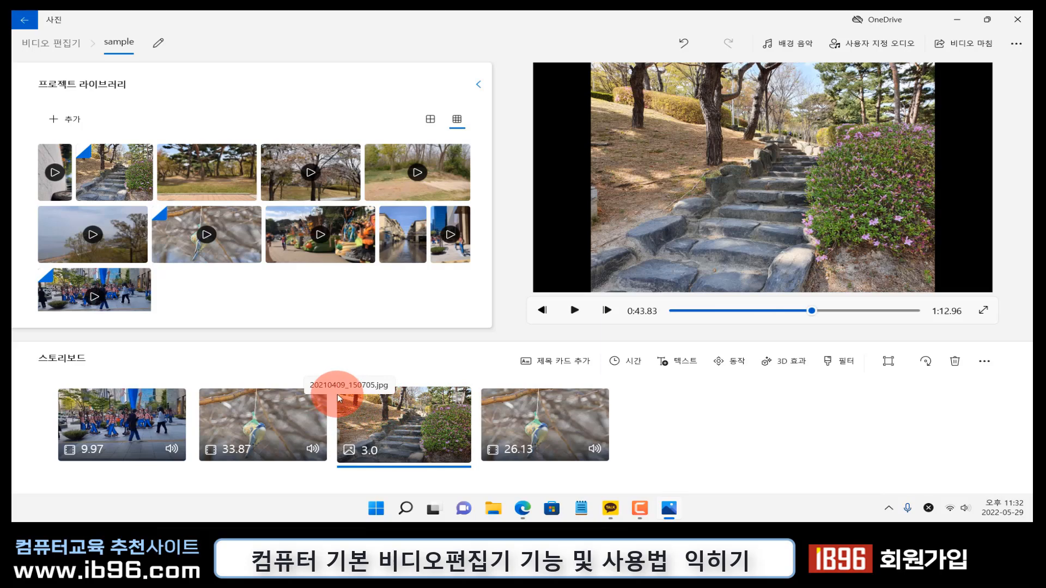
click(316, 404)
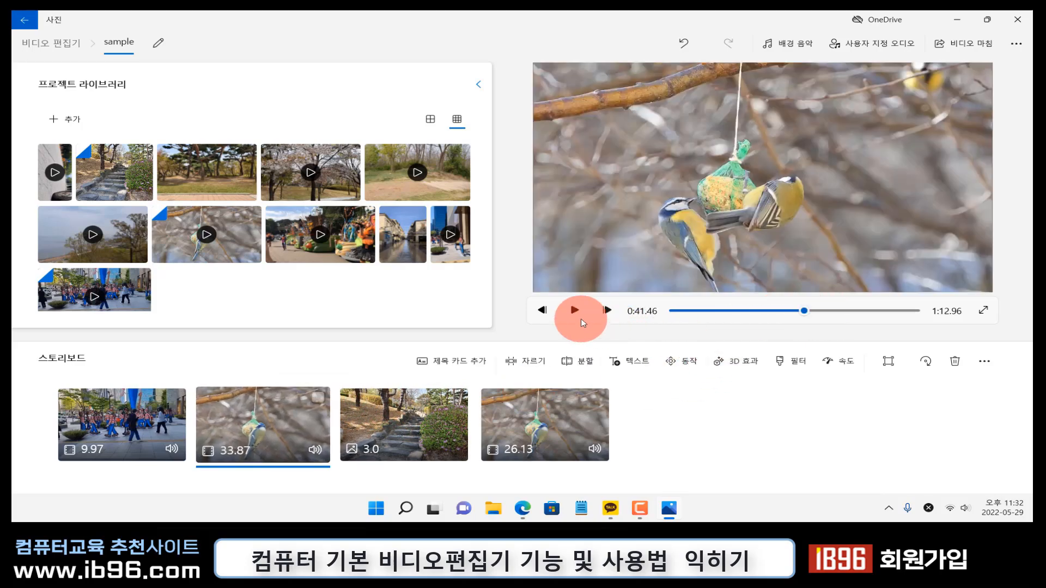
click(573, 311)
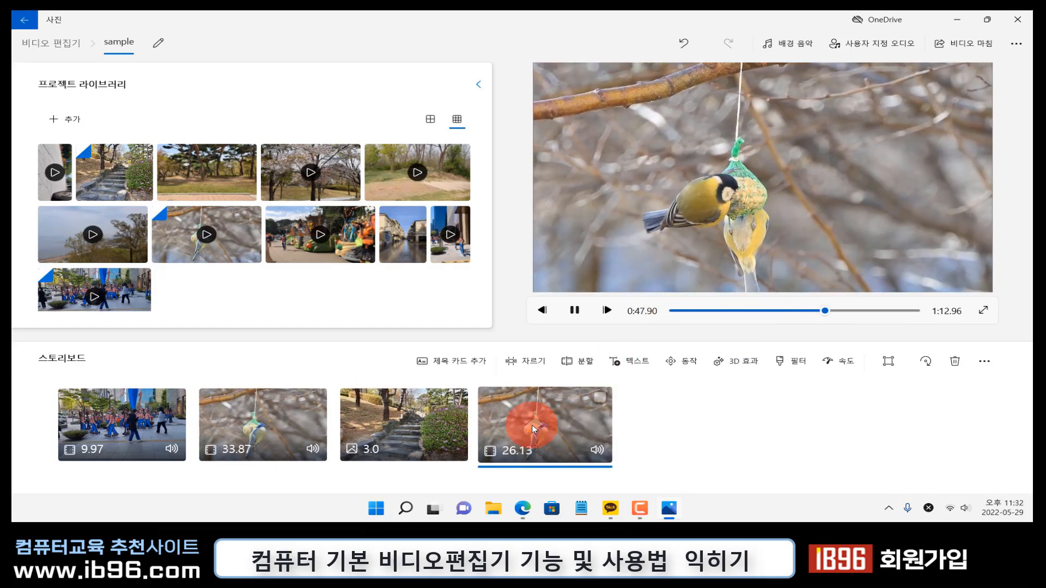
Set the display duration of the stone steps photo on the storyboard to 5 seconds
click(429, 454)
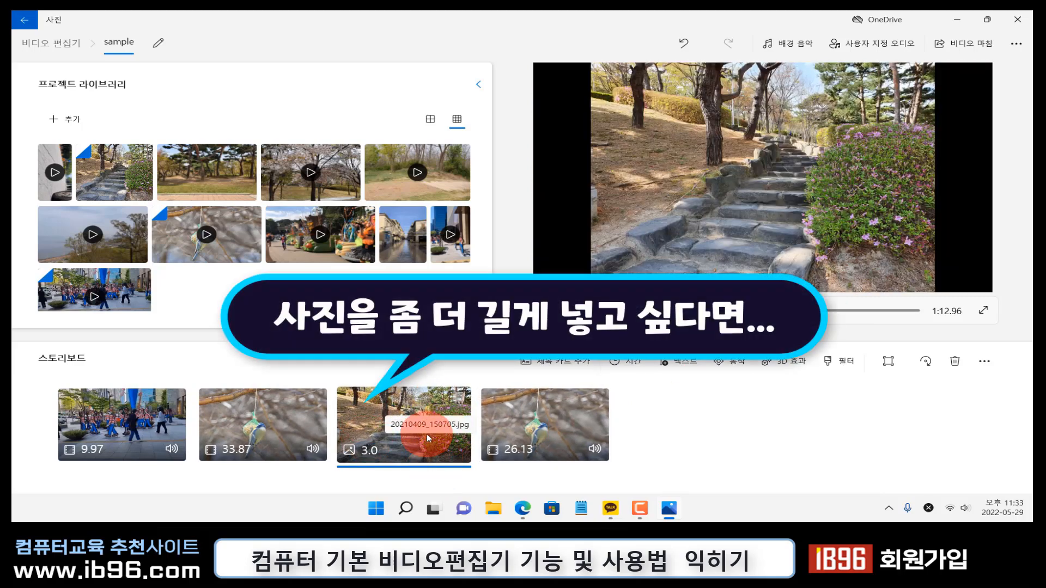
right_click(404, 410)
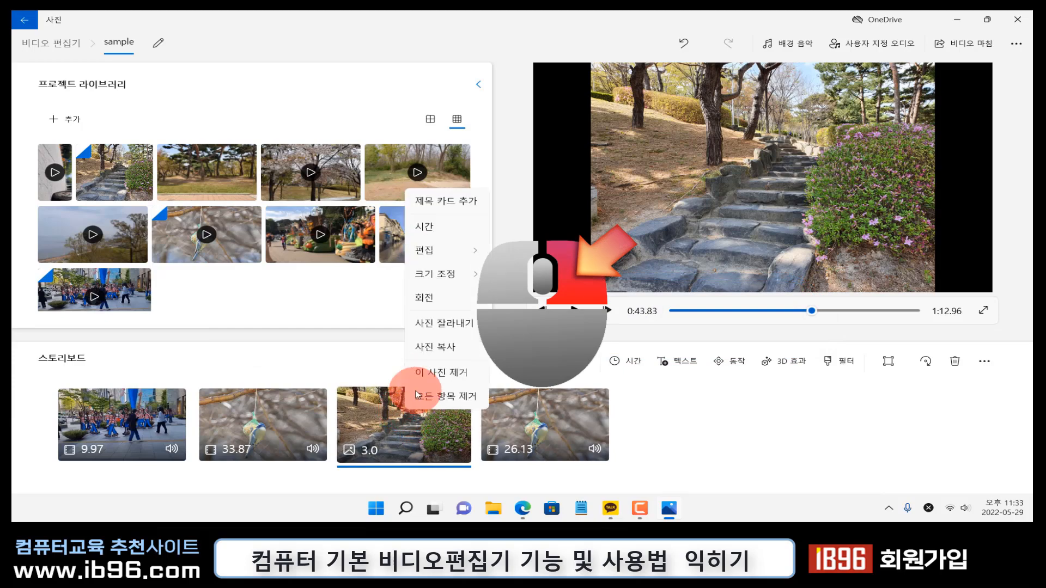
click(420, 229)
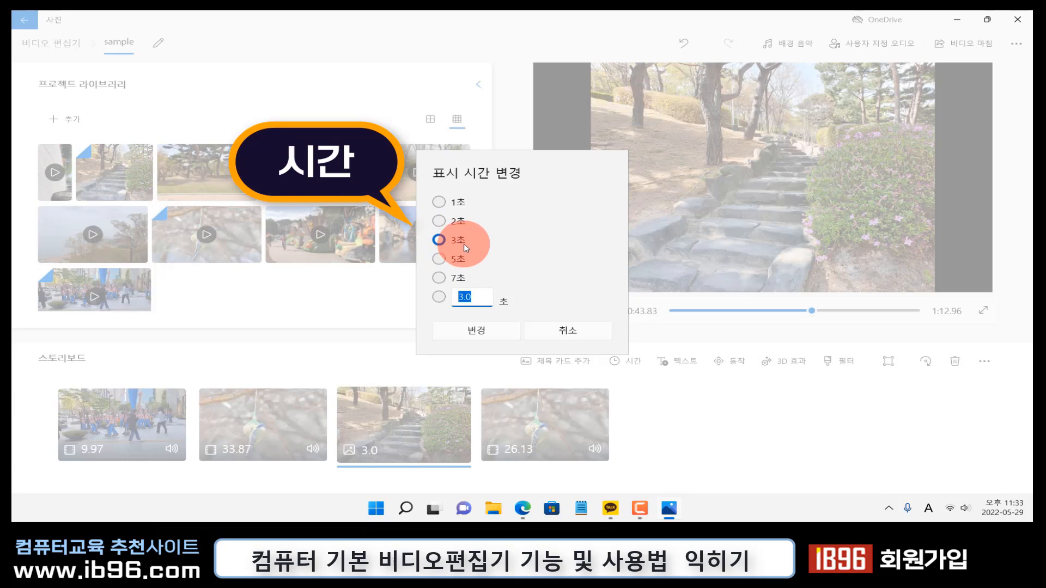
click(459, 279)
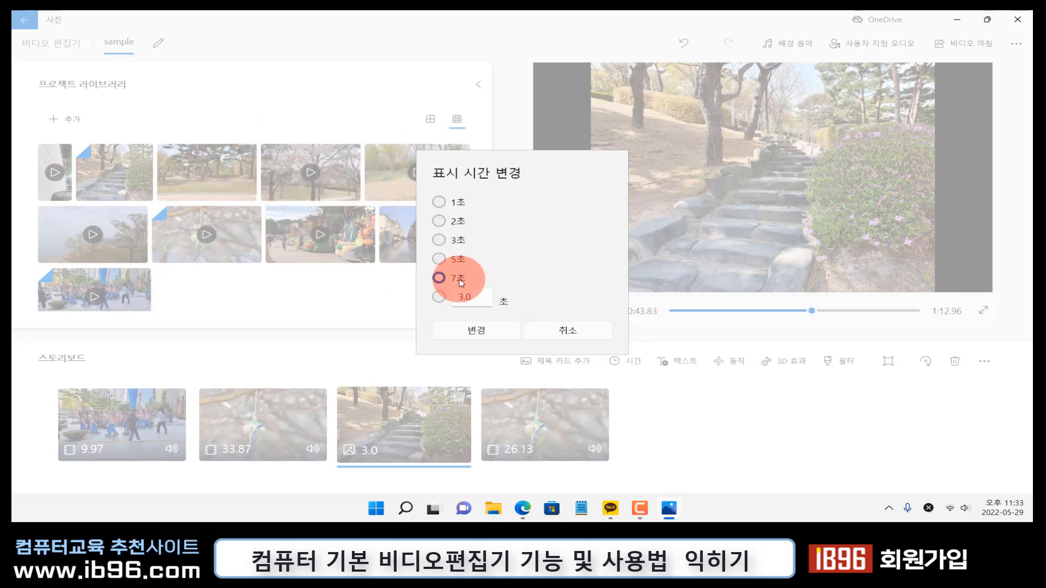
click(485, 298)
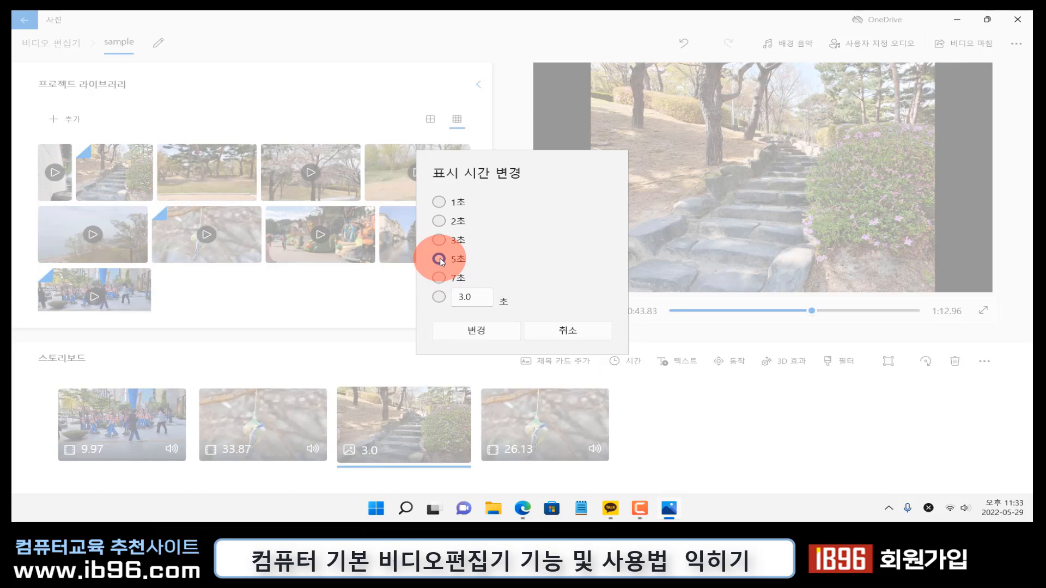
click(480, 332)
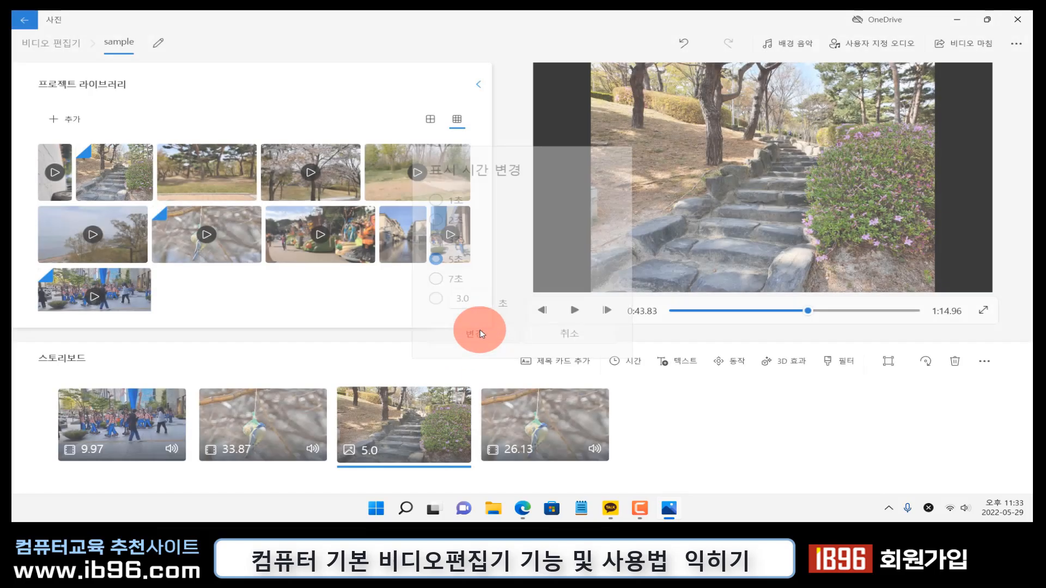
click(395, 471)
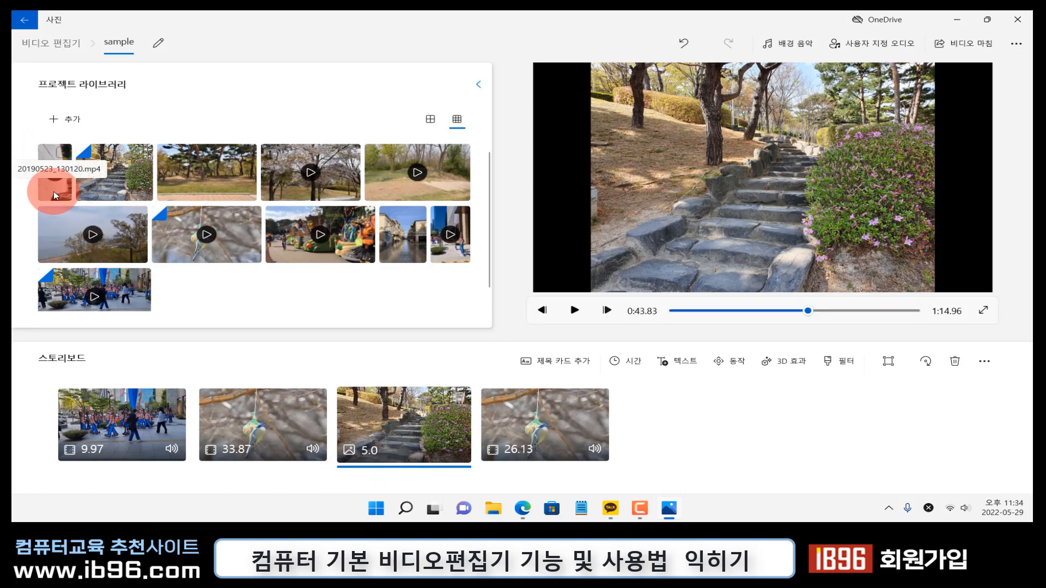
Add the 20190523_130120.mp4 video to the end of the storyboard and move the playback position to about 1:21
drag(54, 191, 703, 444)
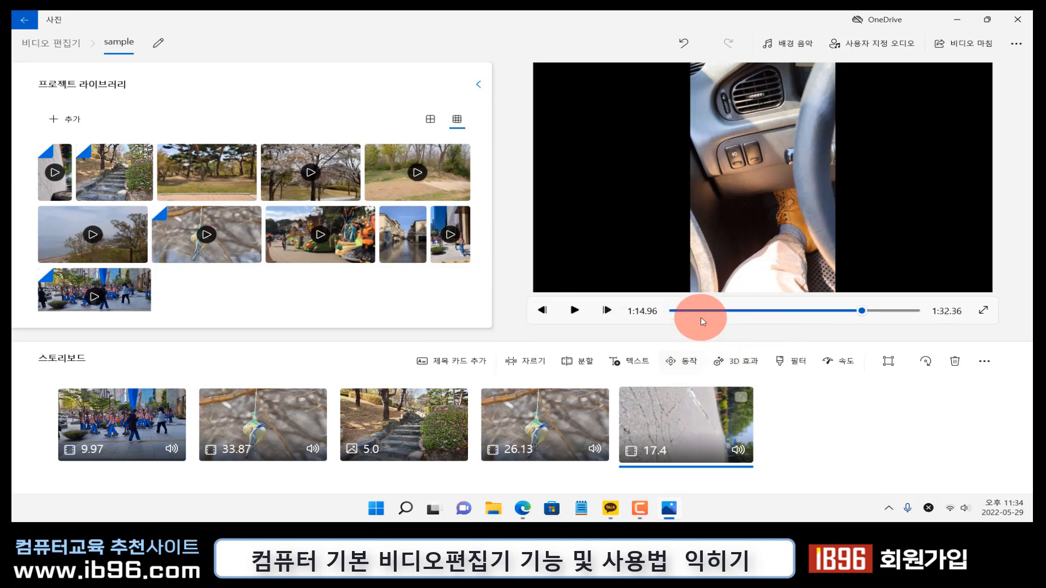
drag(873, 313, 883, 312)
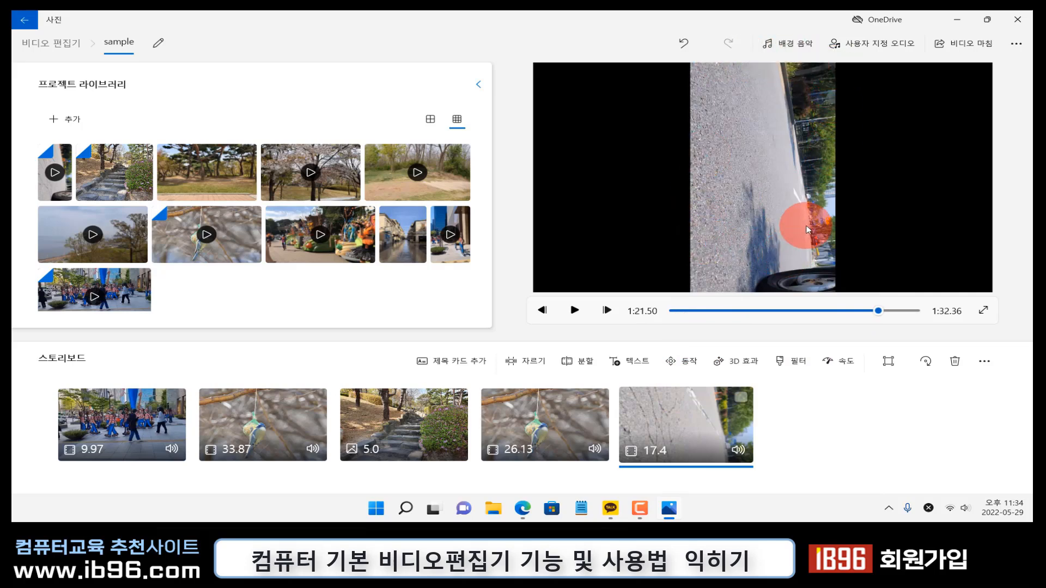
Rotate the road clip at the end of the storyboard three times so it stands upright, and play it briefly
right_click(678, 424)
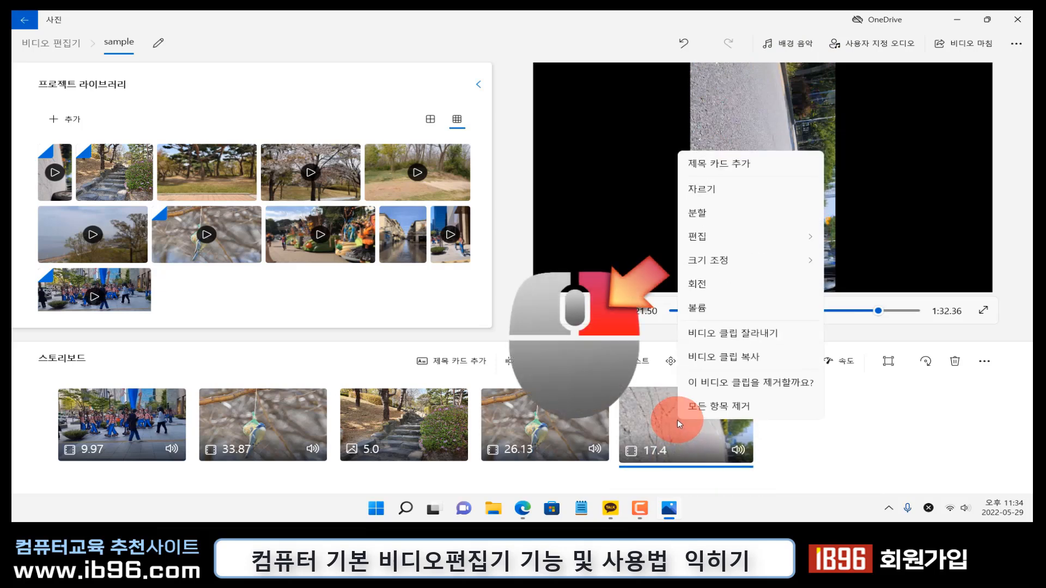
click(742, 283)
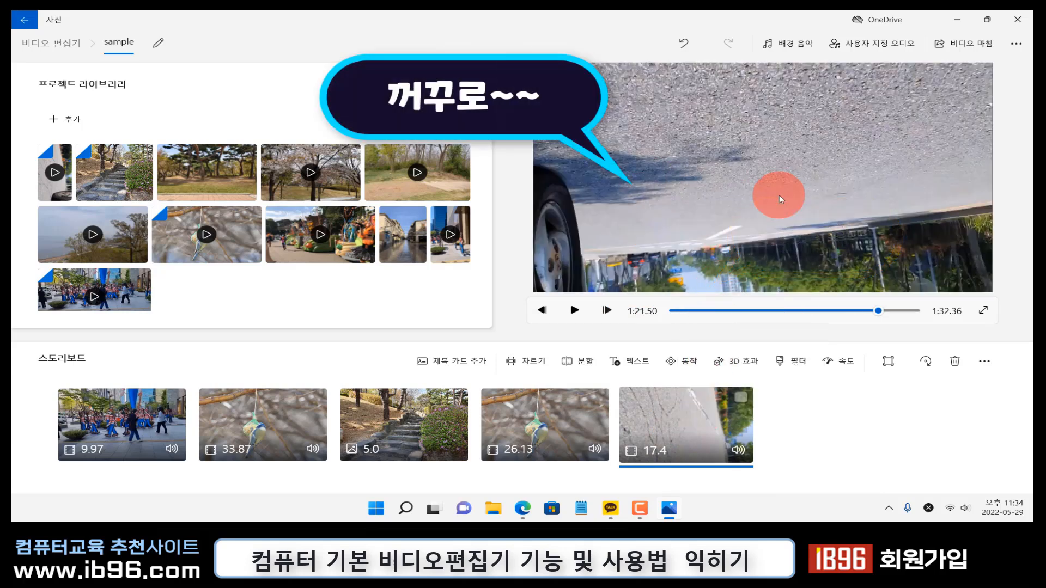
right_click(678, 422)
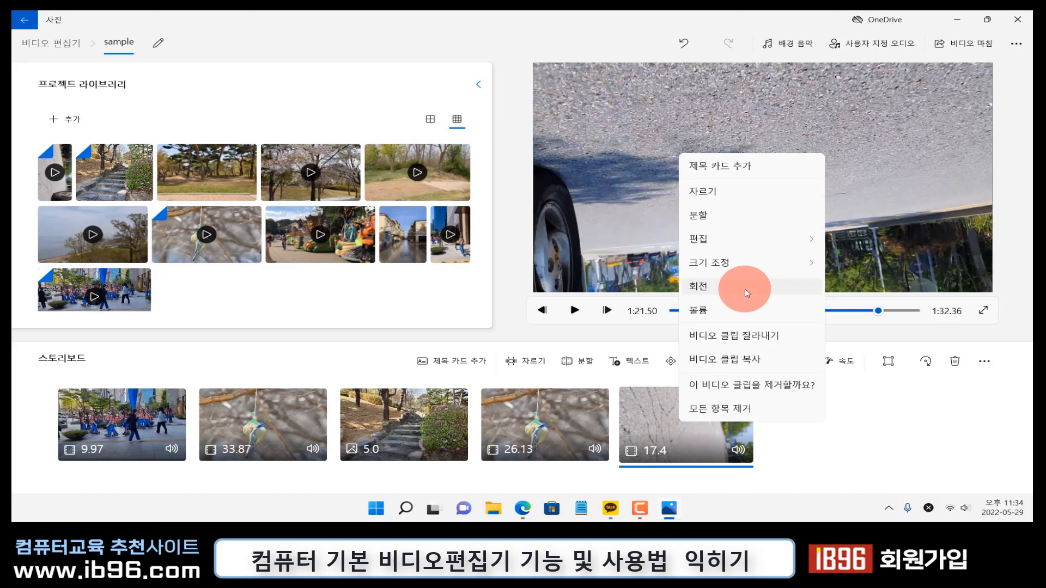
click(744, 289)
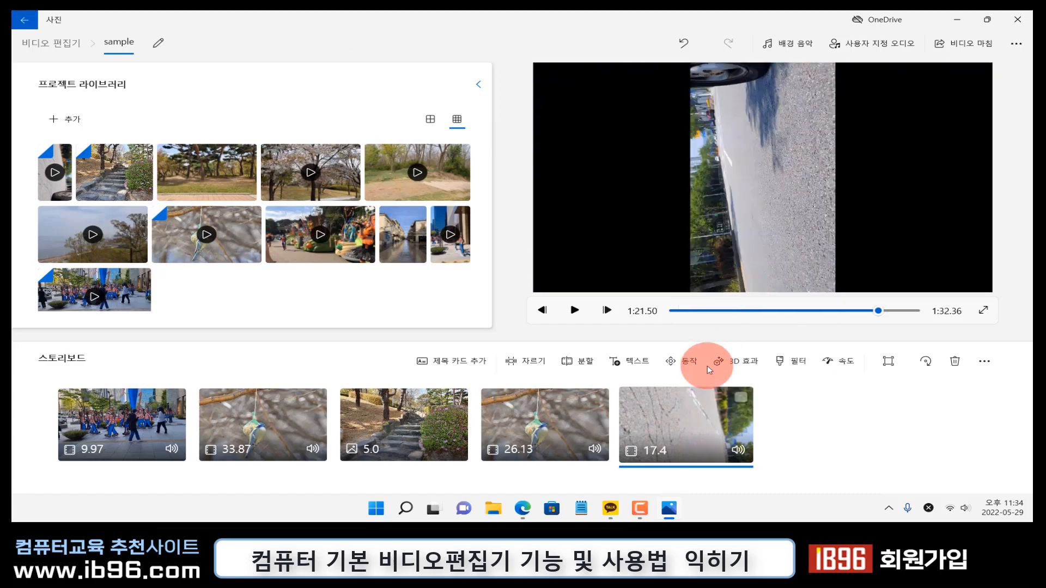
right_click(696, 430)
click(753, 290)
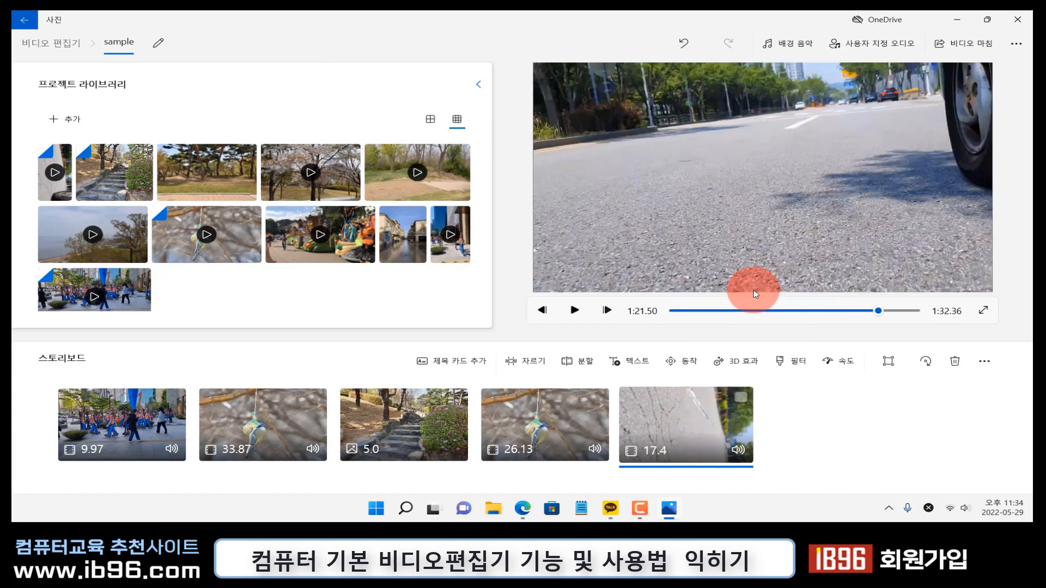
click(575, 312)
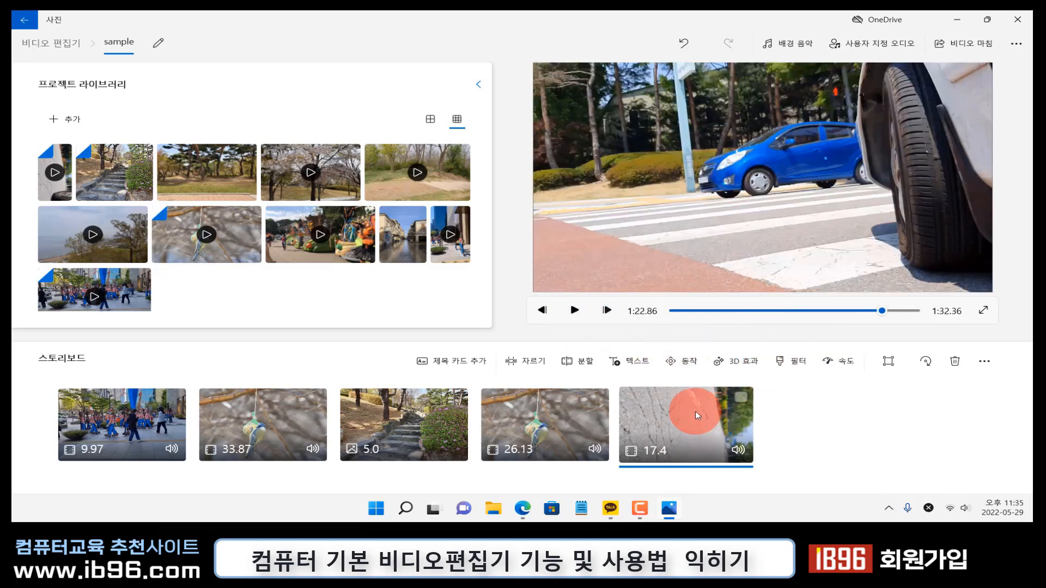
Trim the road clip at the end of the storyboard to the section from 0:05.93 to 0:09.60
right_click(678, 419)
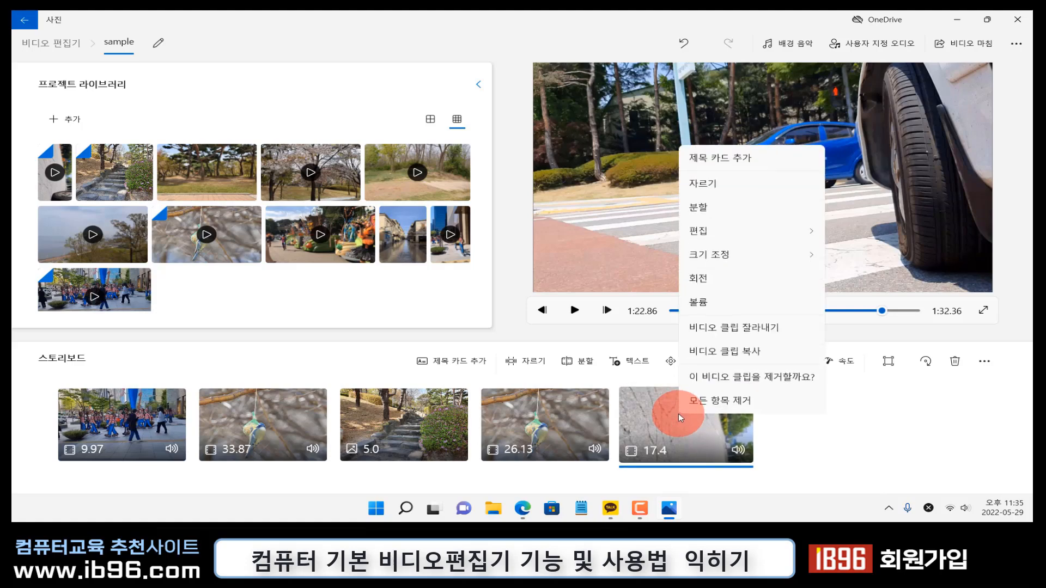
click(753, 235)
click(746, 178)
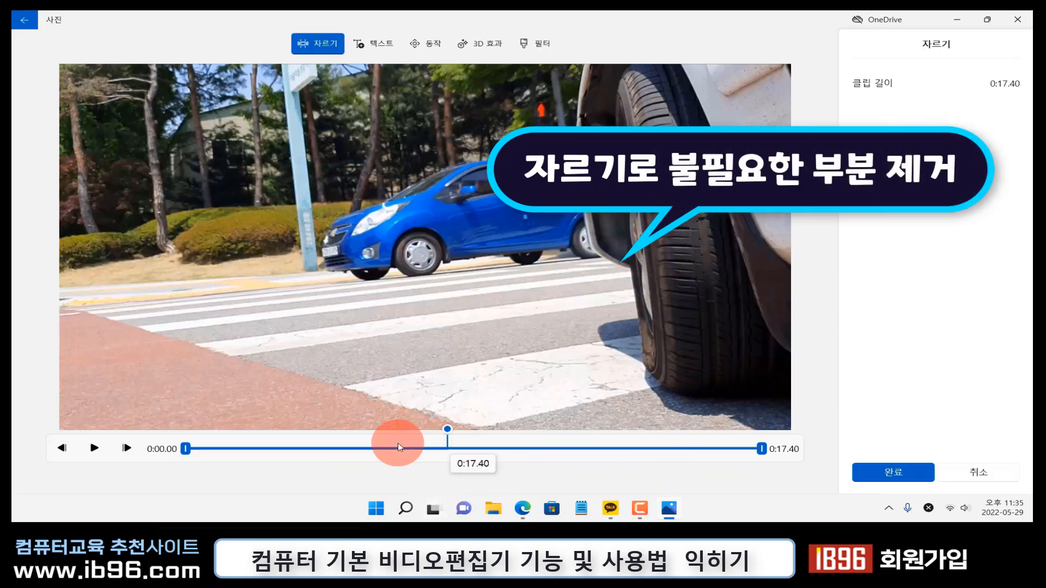
click(449, 435)
drag(449, 431, 385, 437)
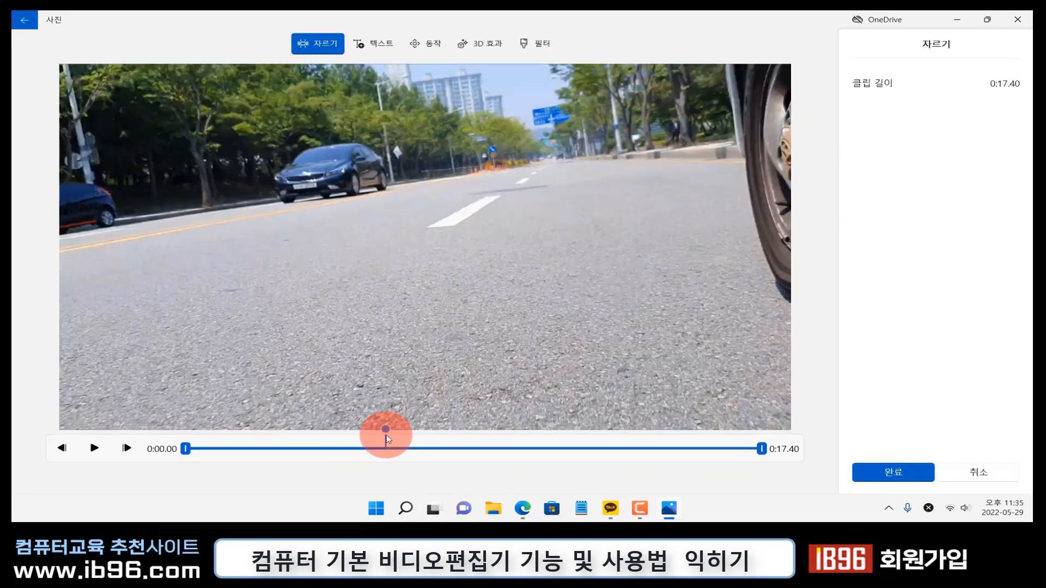
drag(192, 451, 380, 472)
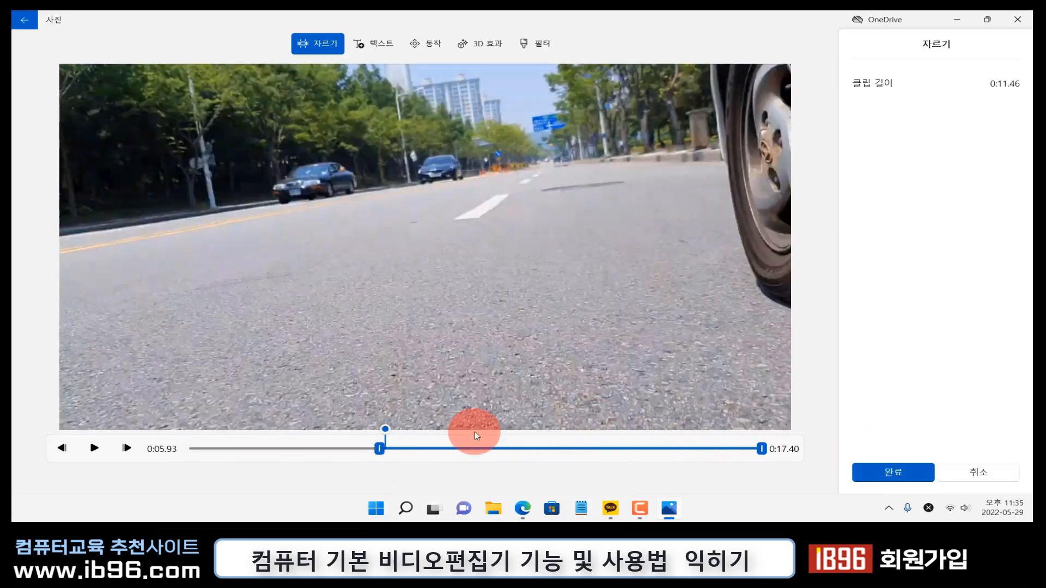
drag(390, 432, 502, 433)
drag(767, 452, 507, 462)
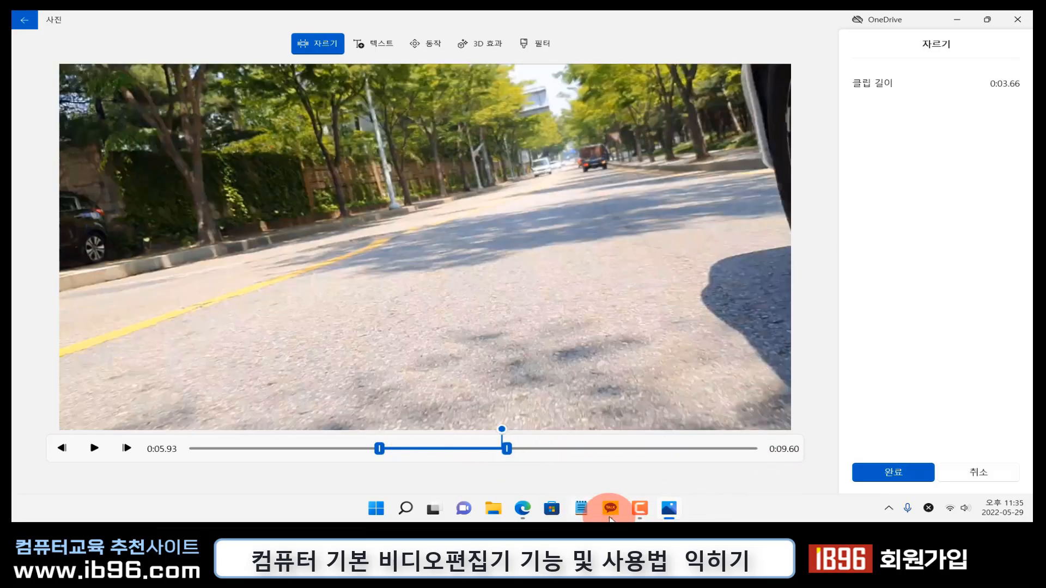
click(877, 471)
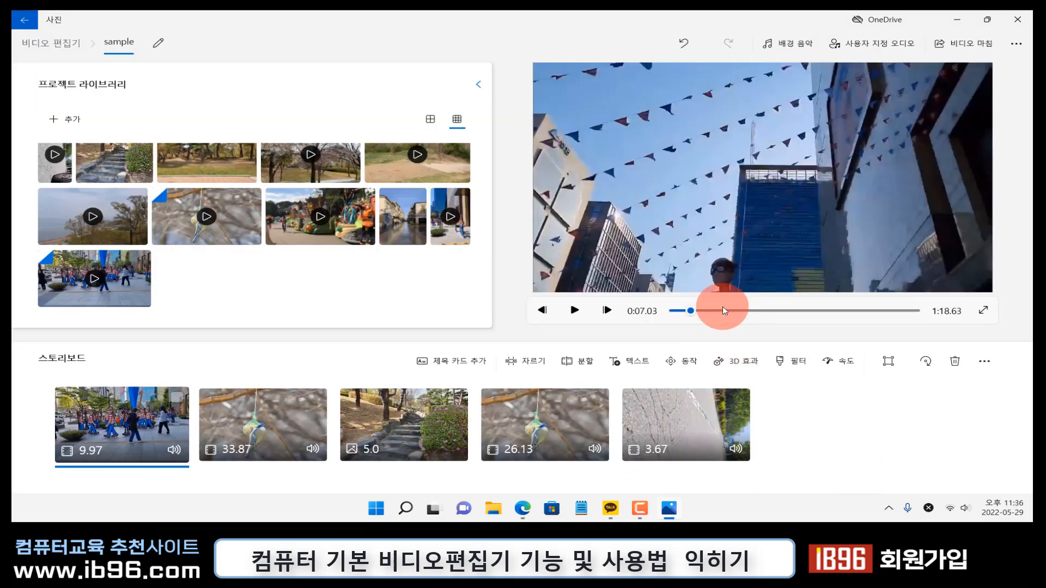
Move playback to the stone steps photo at about 0:45 and resize it to remove the black bars
drag(722, 309, 802, 291)
click(565, 207)
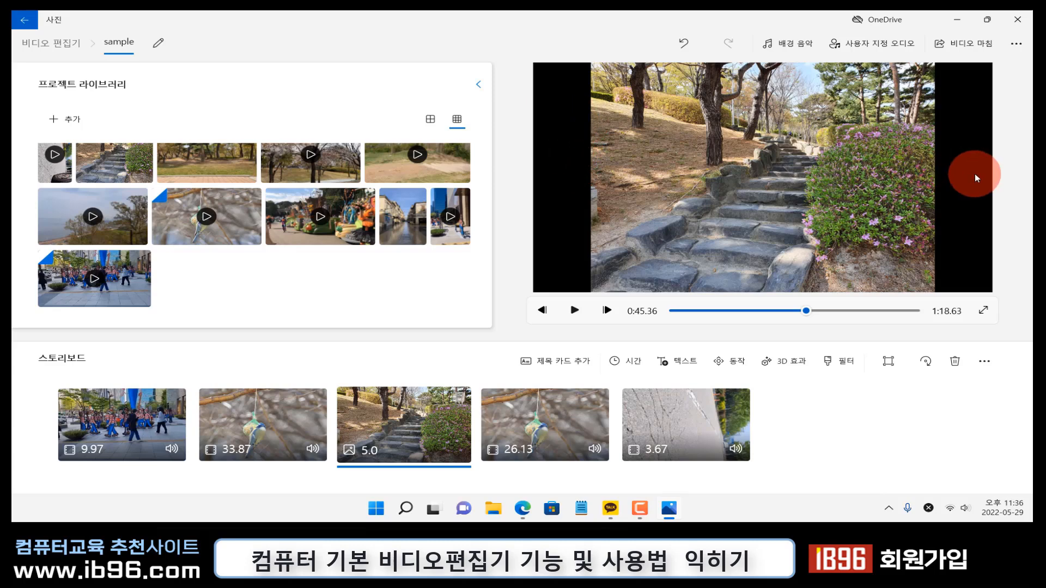
right_click(418, 423)
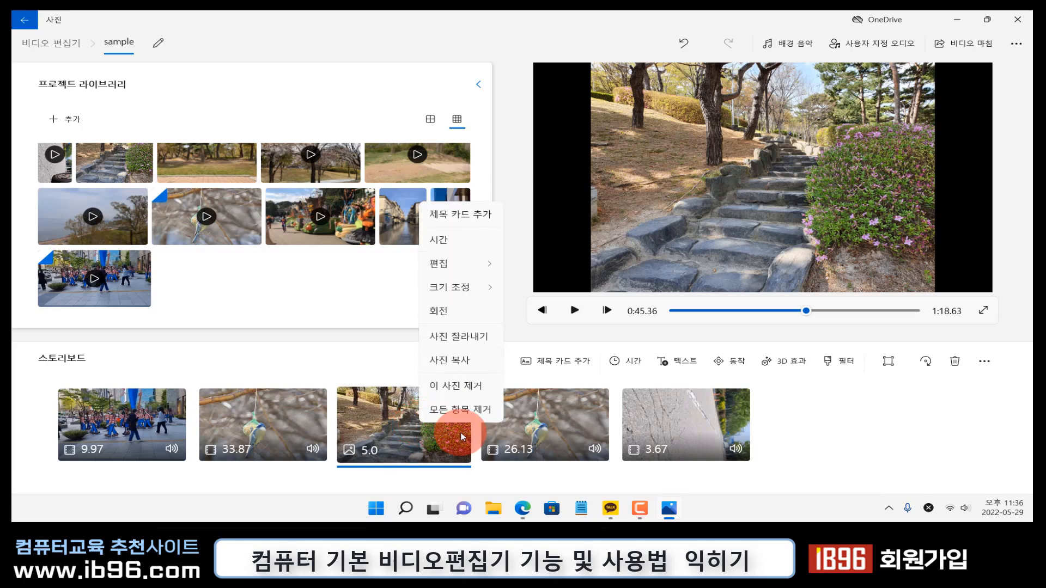
mouse_move(469, 286)
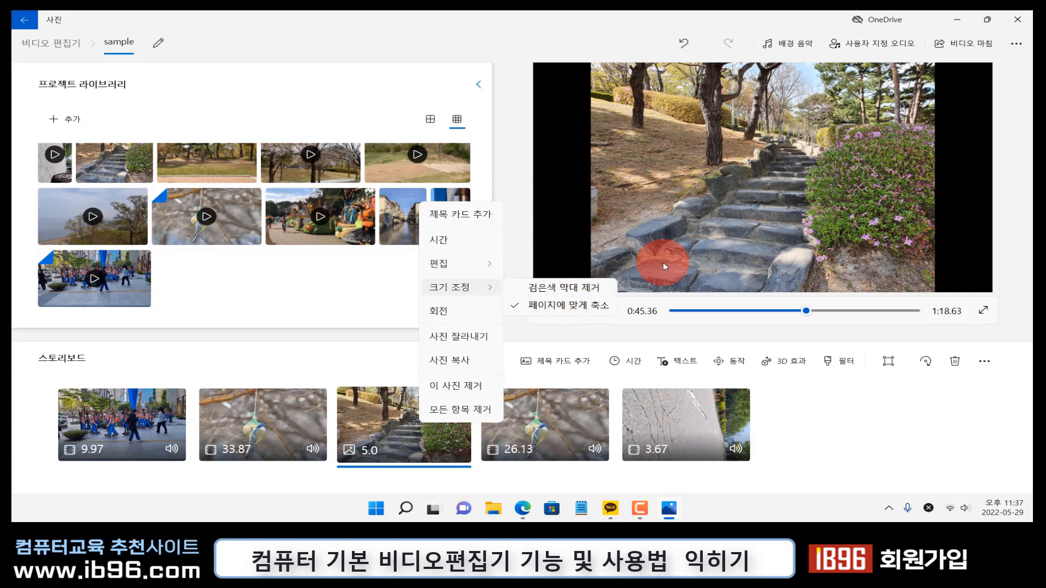
click(601, 289)
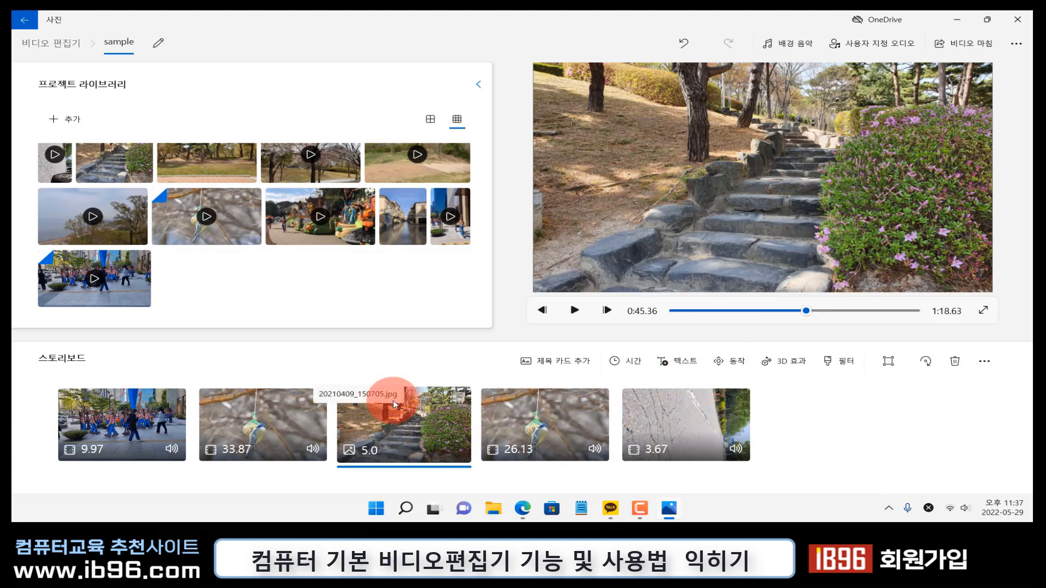
Play the first storyboard clip from the beginning and pause at about 0:02.5 to check its sound
click(239, 449)
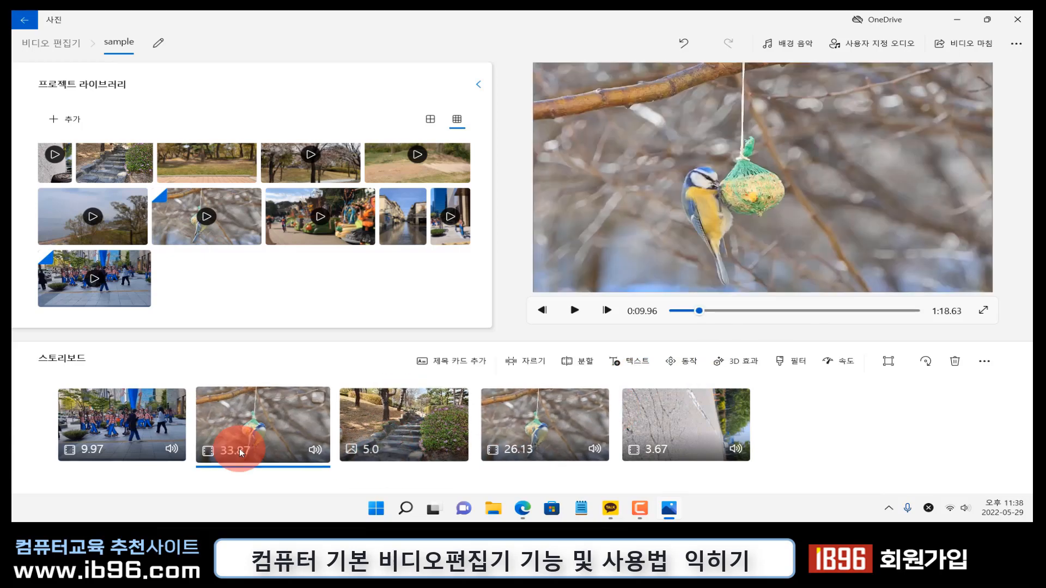
click(129, 436)
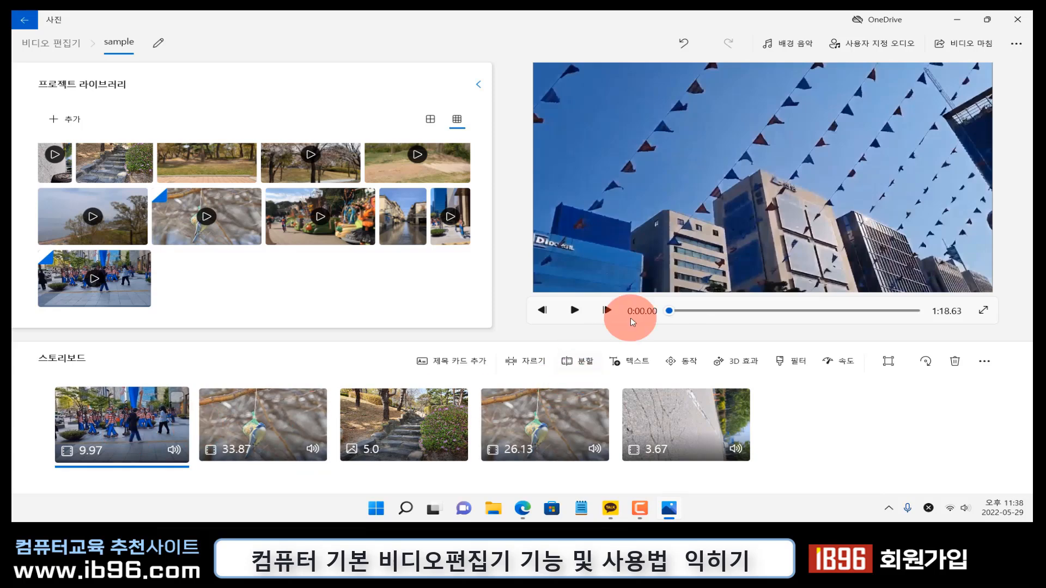
click(574, 311)
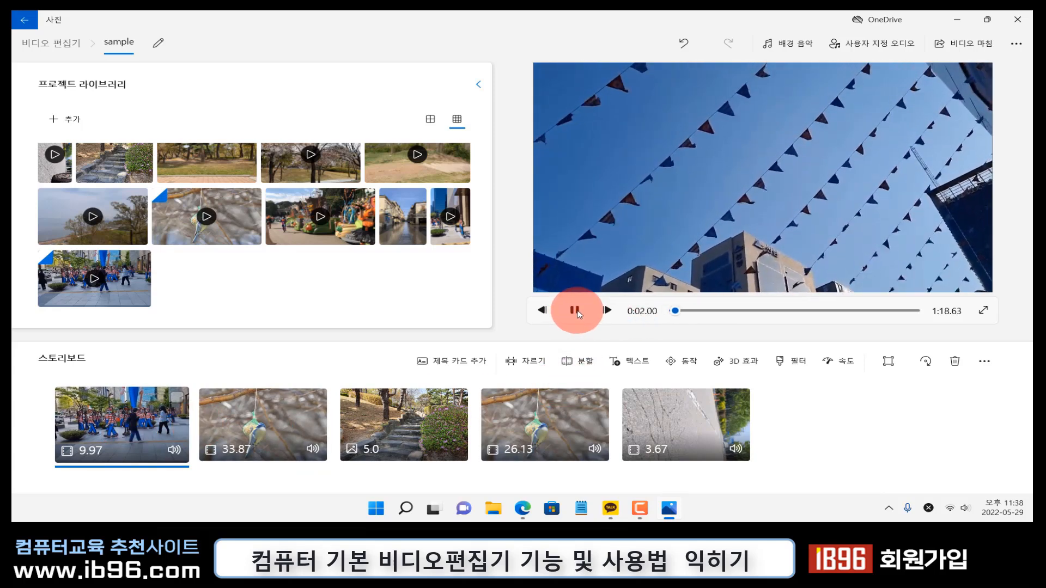
click(576, 310)
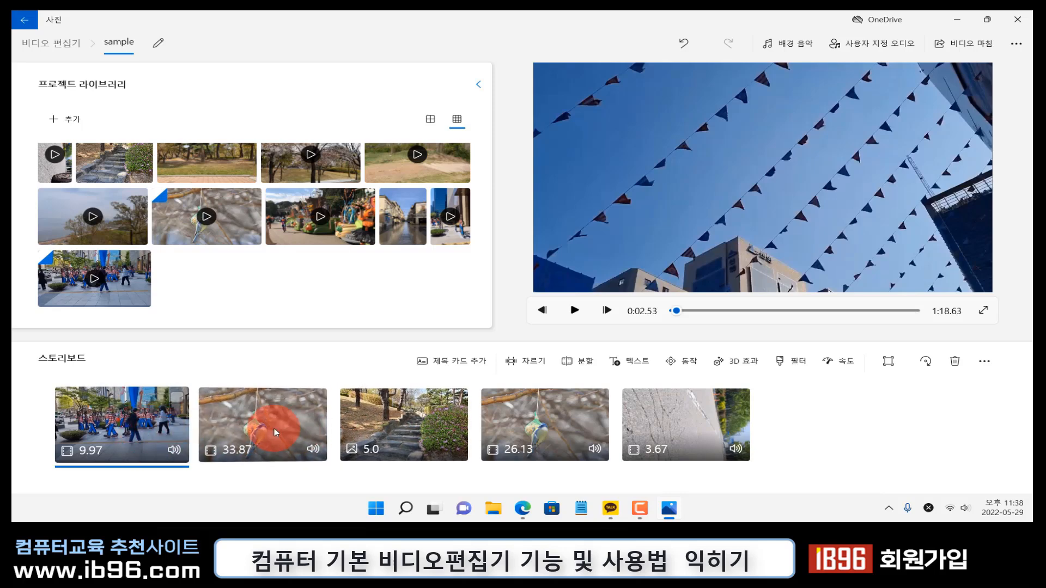
Lower the volume of the first storyboard clip to a quieter level
click(178, 455)
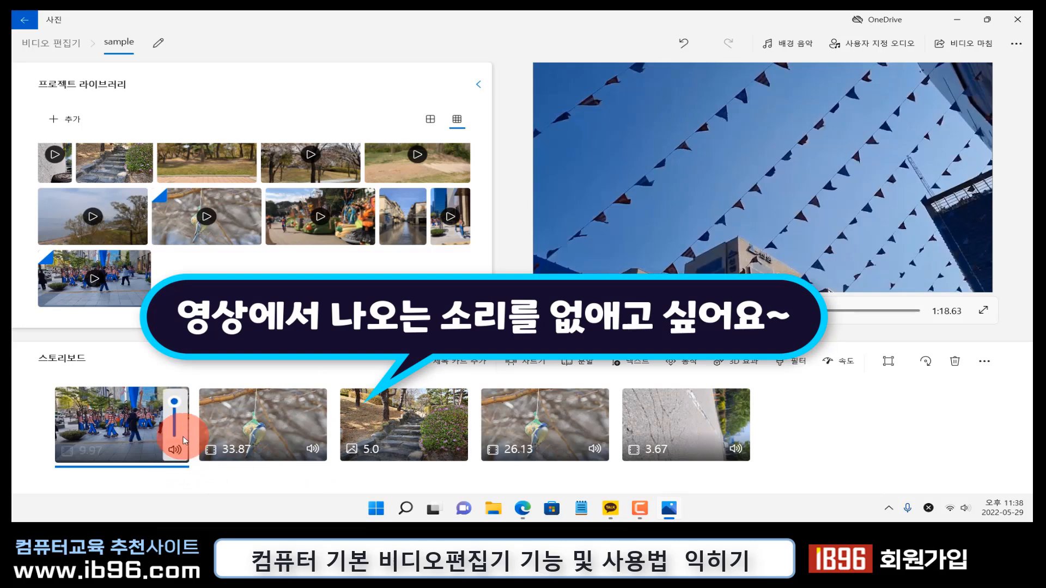
click(131, 428)
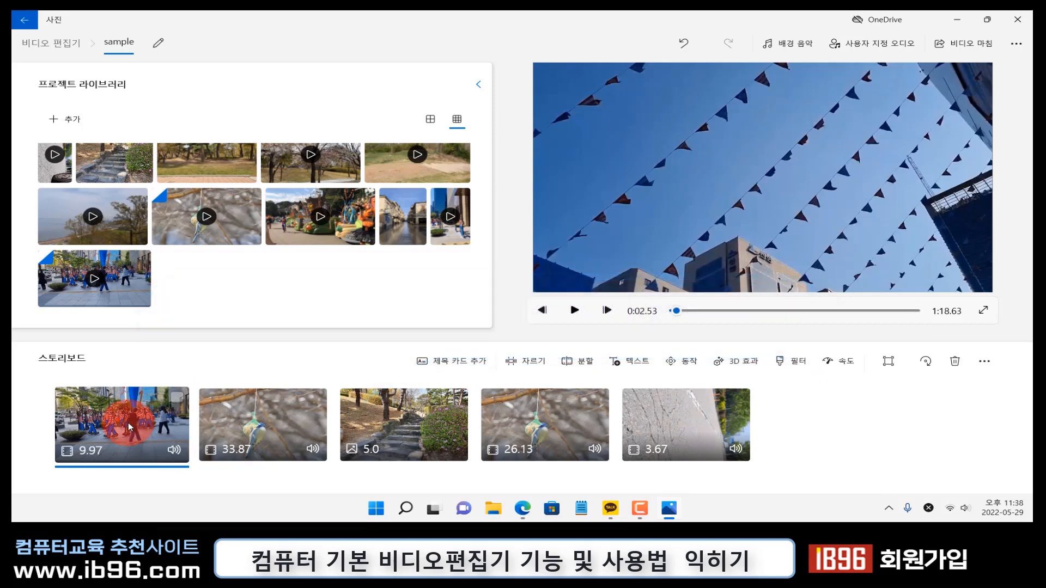
right_click(131, 428)
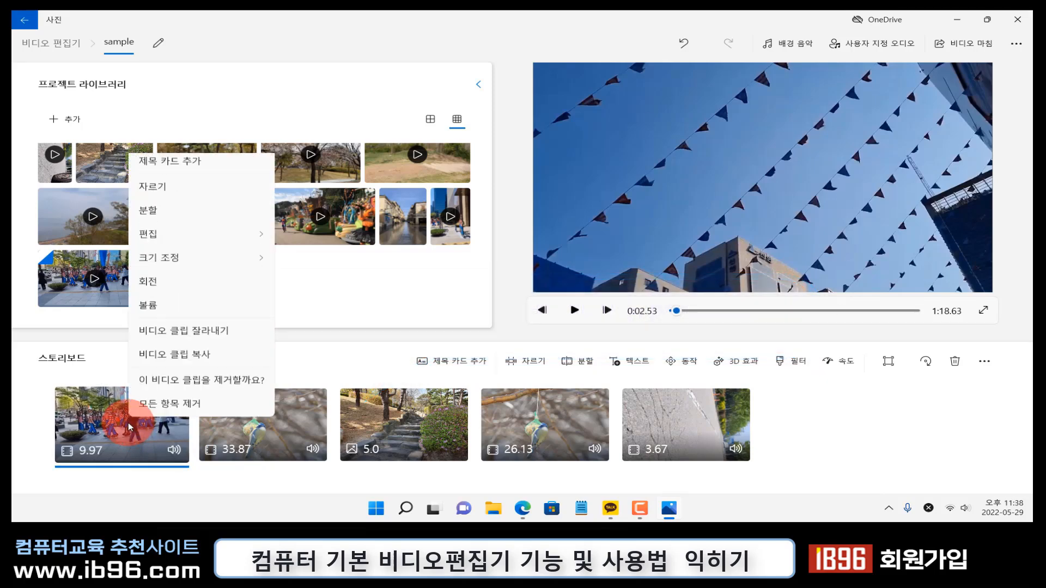
click(159, 321)
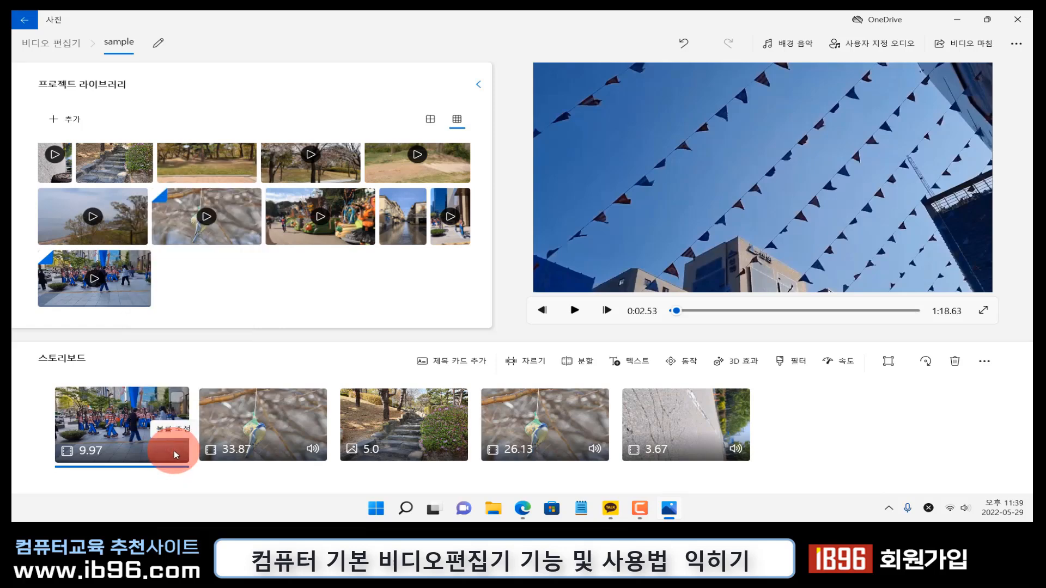
click(175, 450)
drag(175, 403, 174, 422)
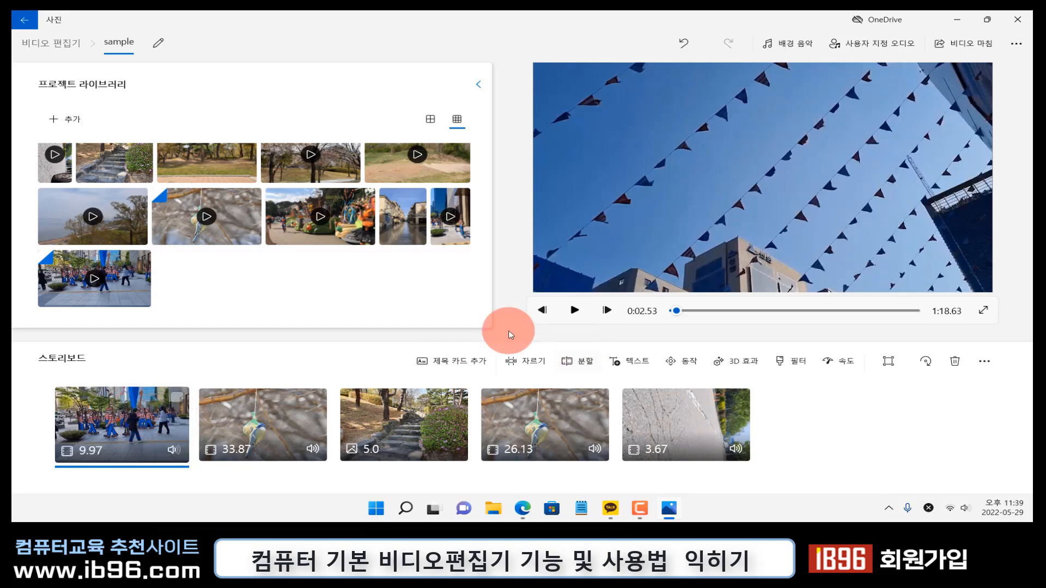
Play the first storyboard clip briefly to hear its volume, and mute its audio completely
click(575, 311)
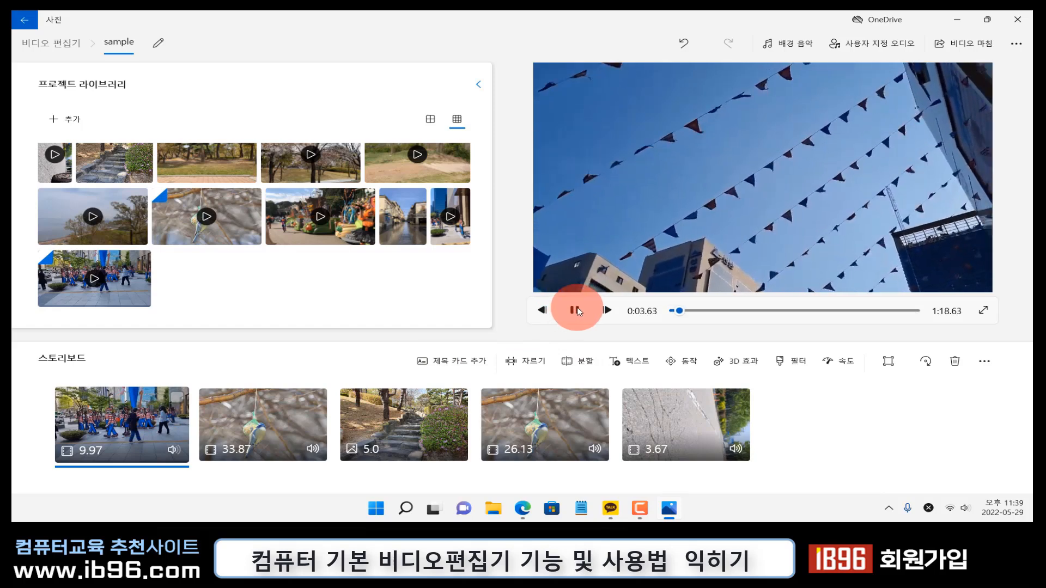
click(576, 311)
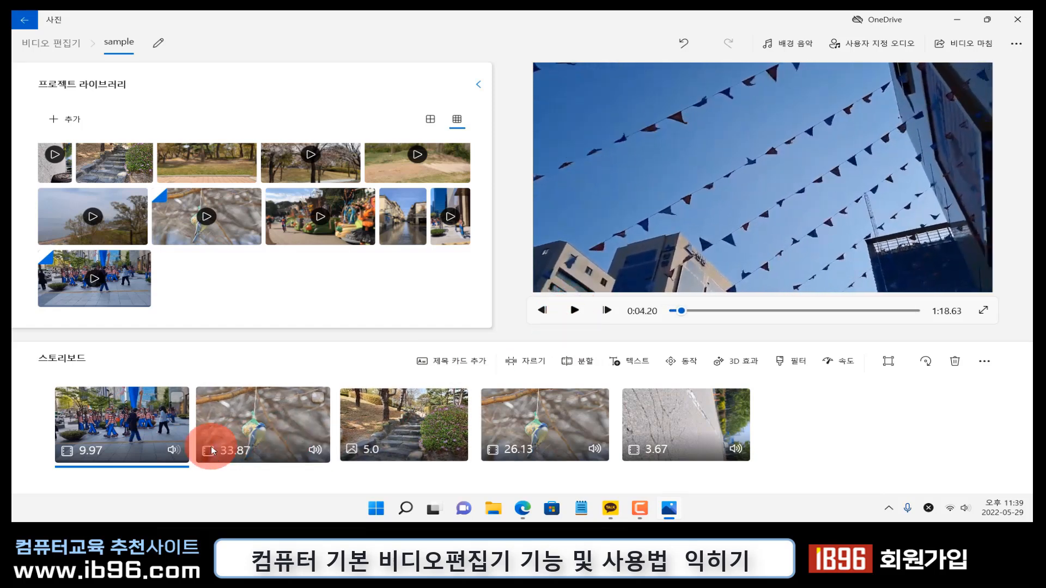
click(175, 449)
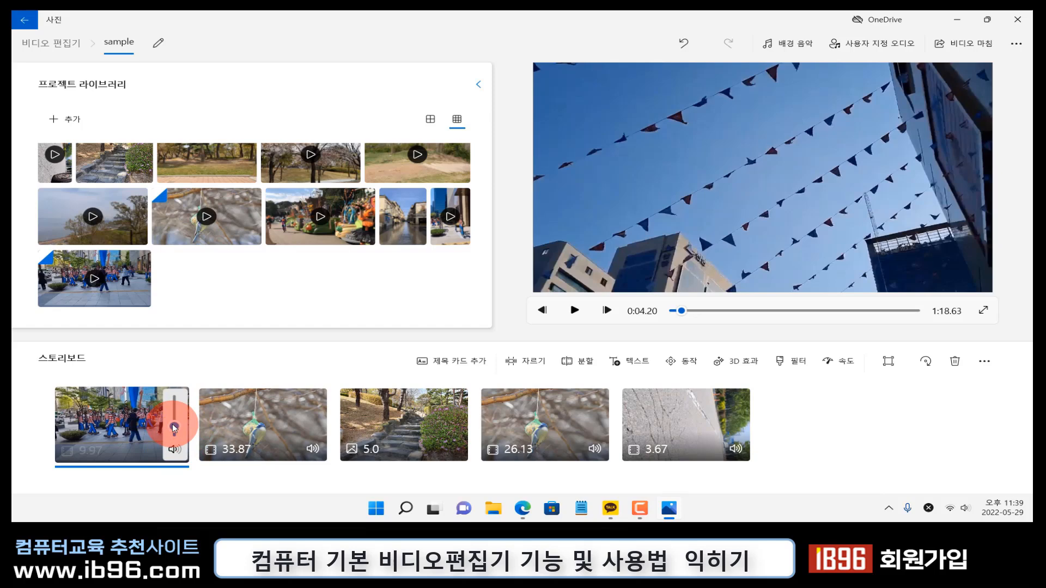
drag(178, 430, 149, 441)
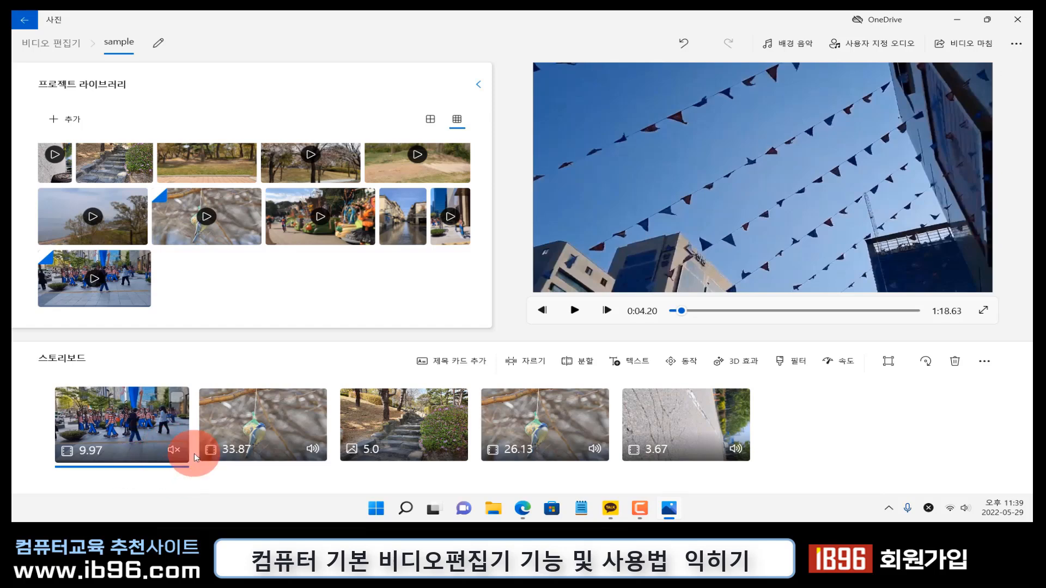
Play short portions of the first bird clip and the final road clip to check their sound
click(288, 429)
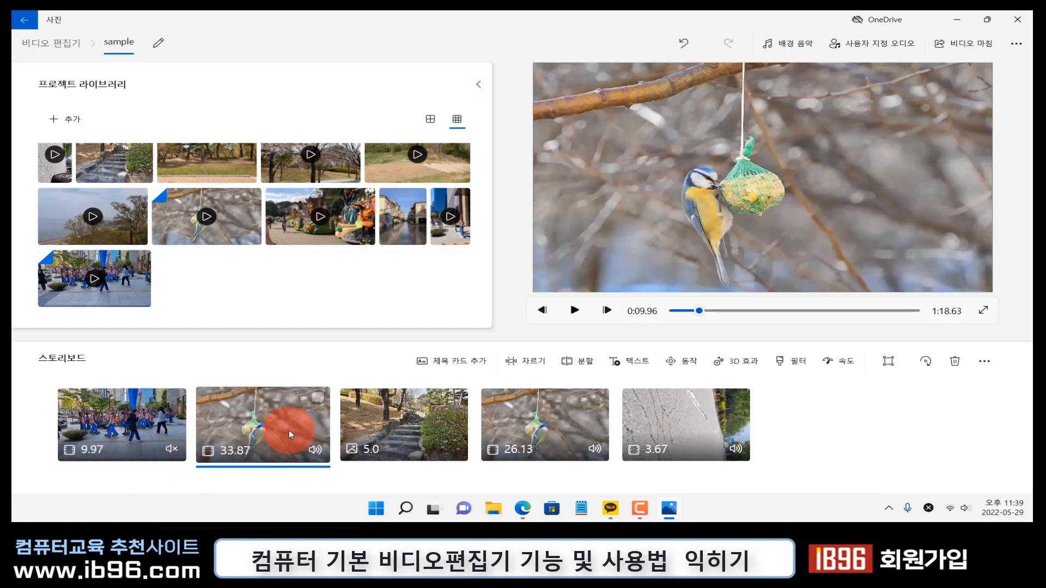
click(575, 311)
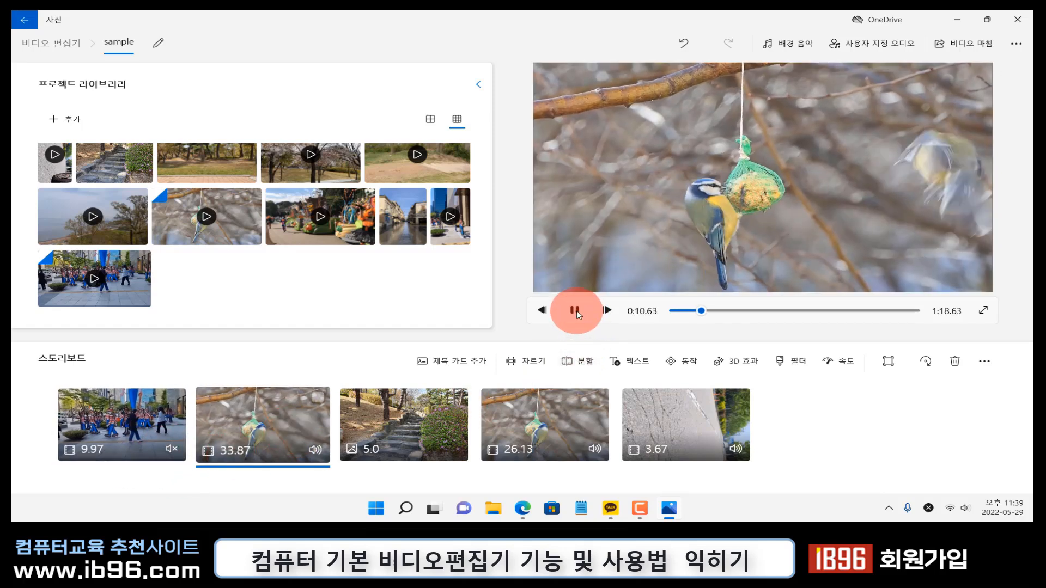
click(287, 399)
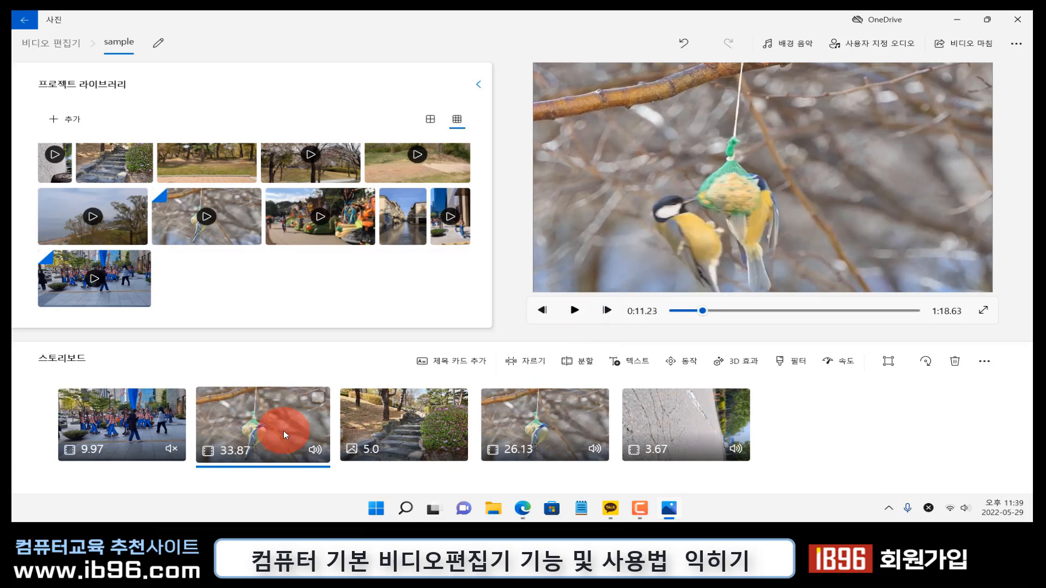
click(643, 422)
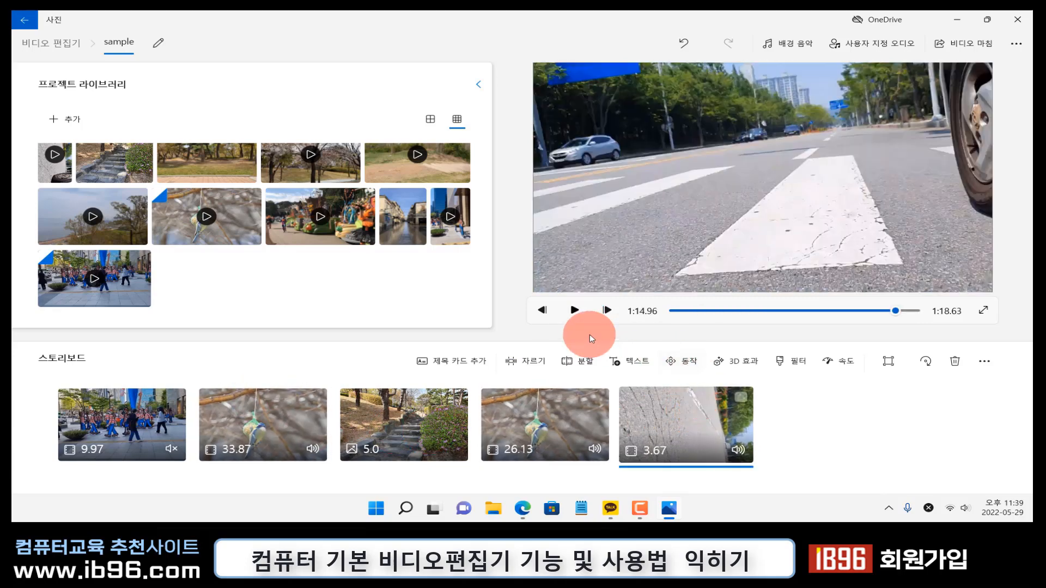
click(574, 310)
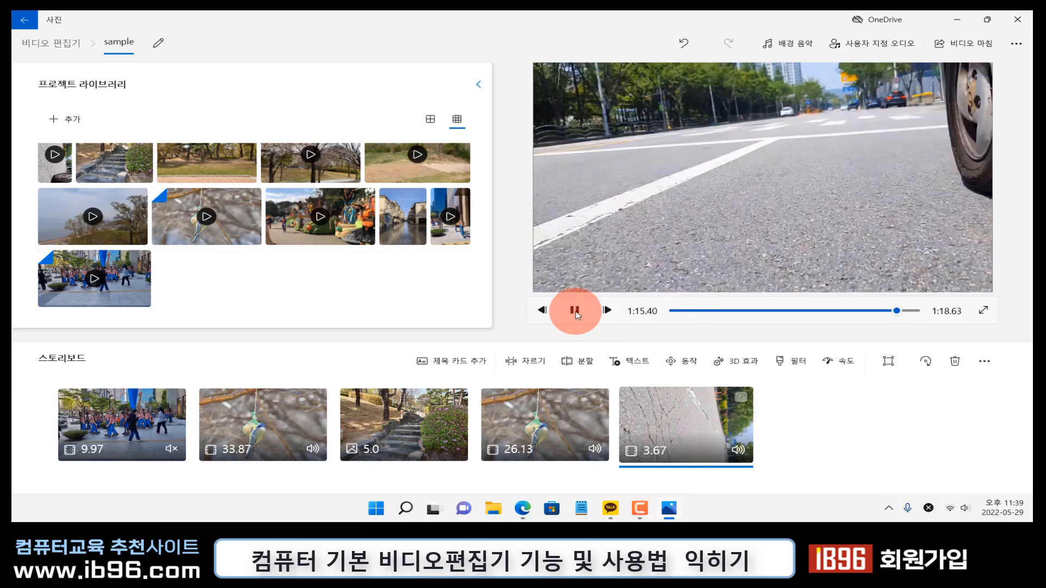
click(682, 424)
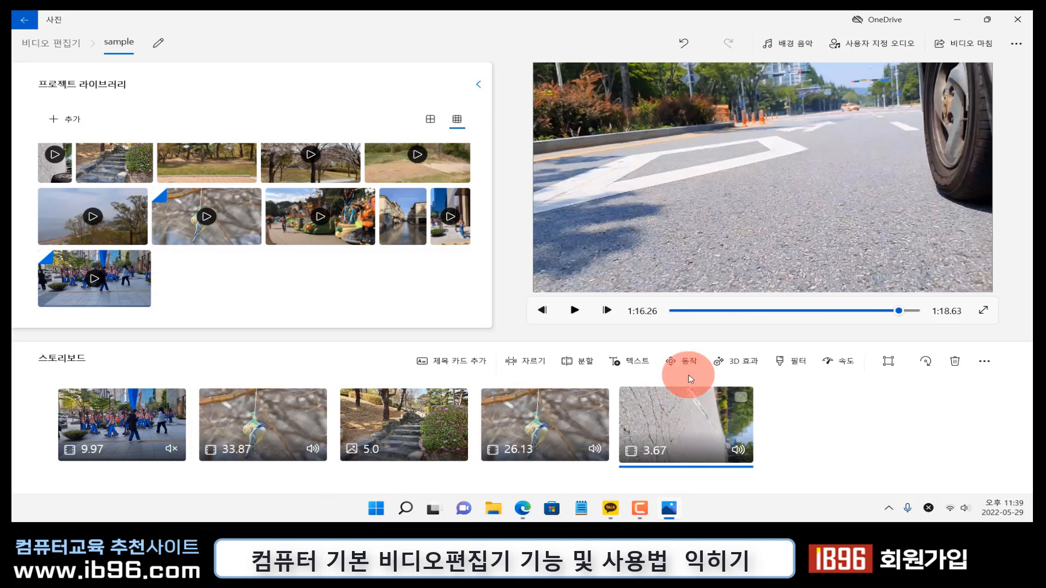
Play the rest of the final road clip and part of the first storyboard clip to check their sound
click(576, 310)
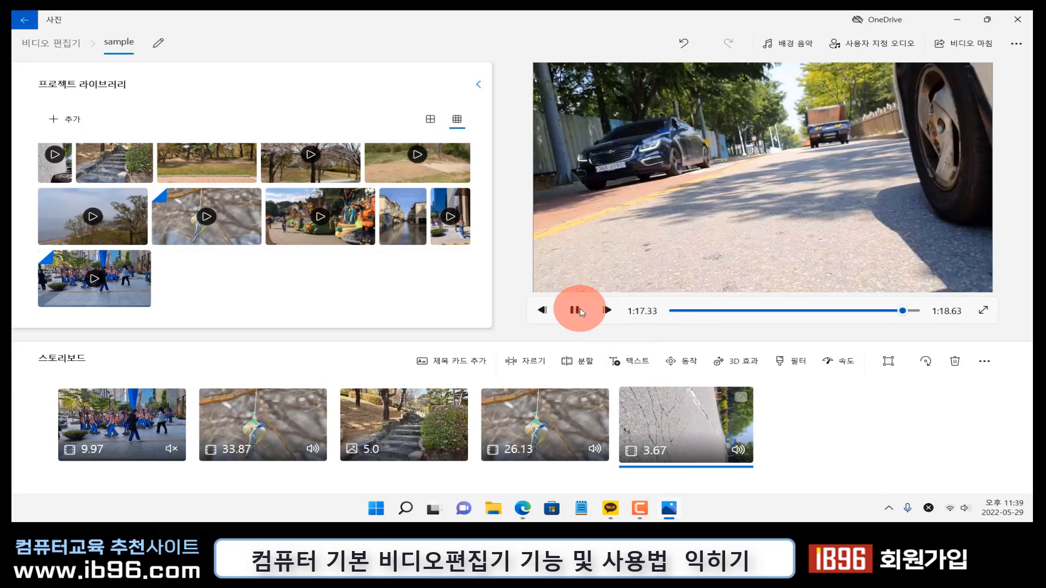
click(581, 313)
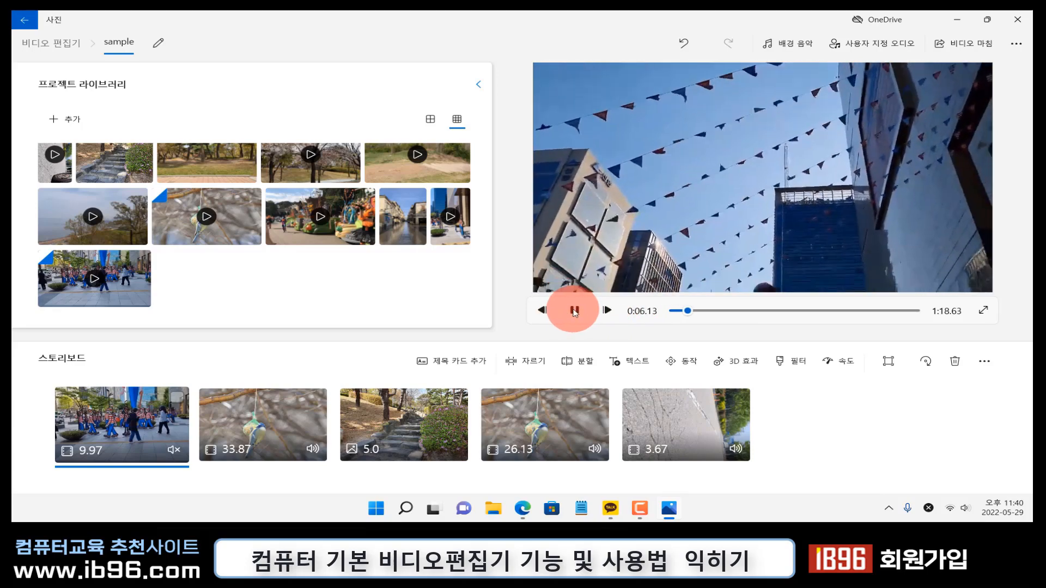
click(574, 309)
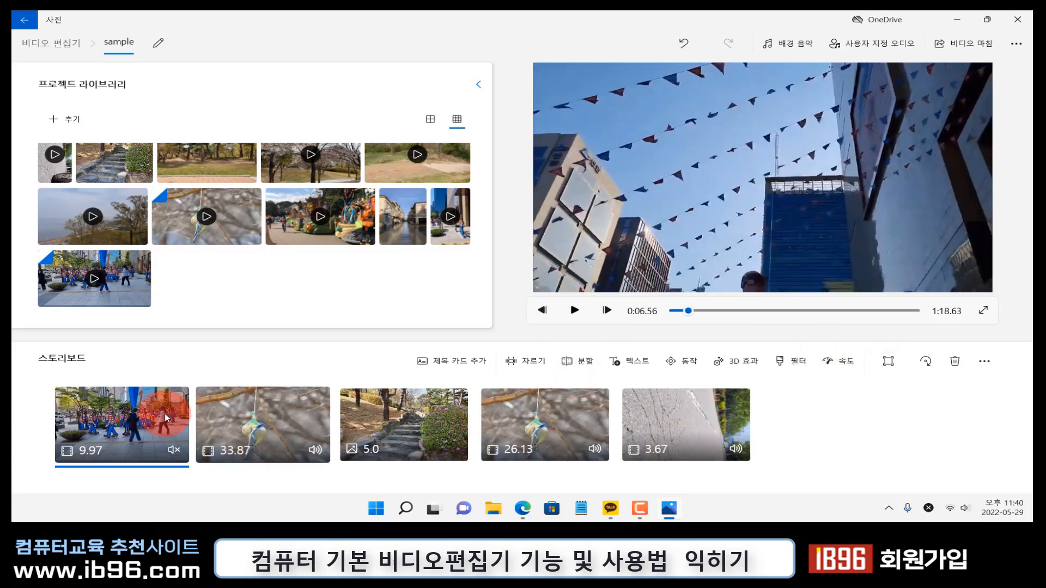
click(234, 420)
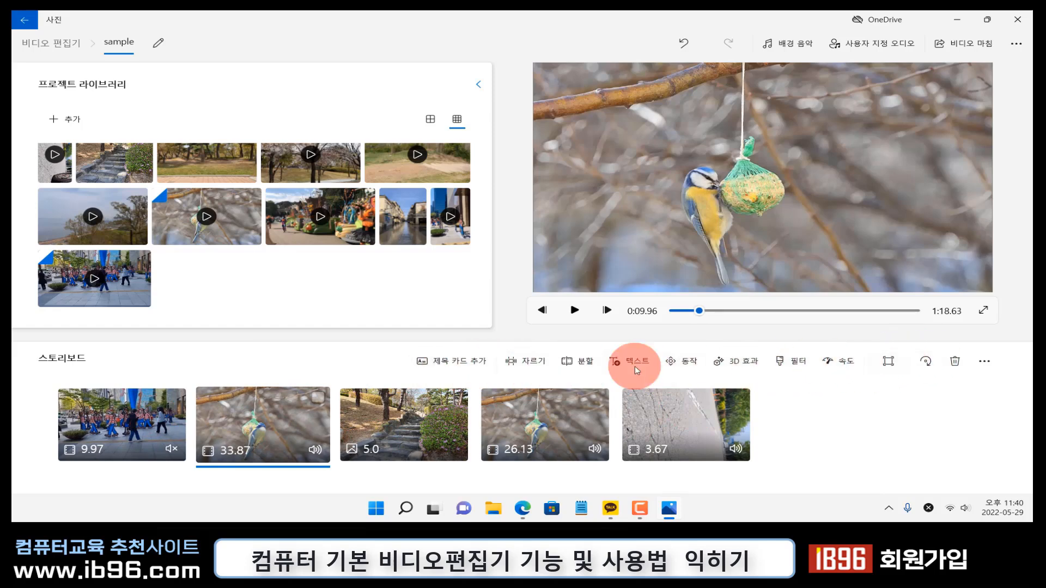
right_click(278, 432)
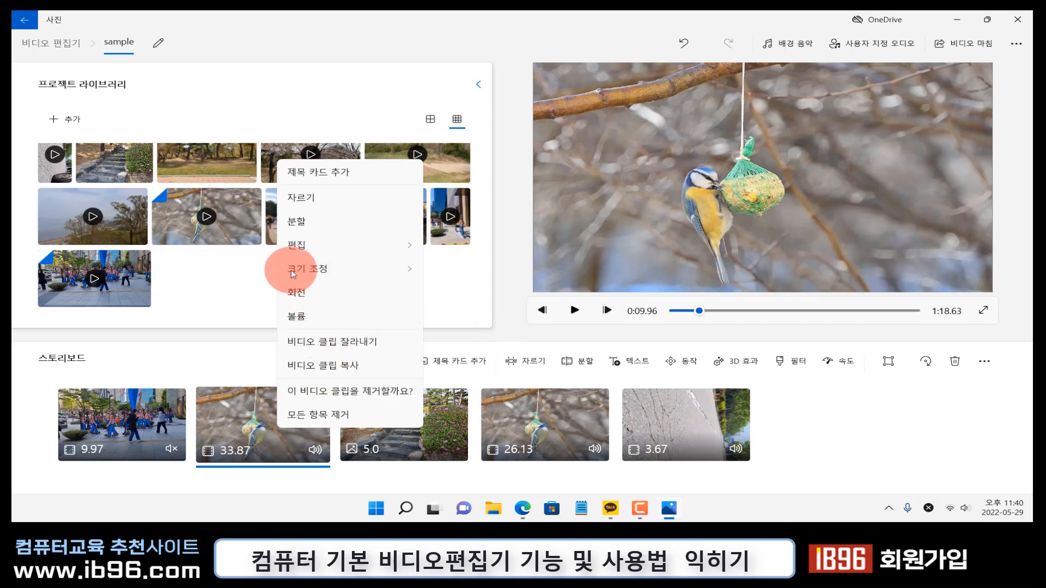
click(483, 343)
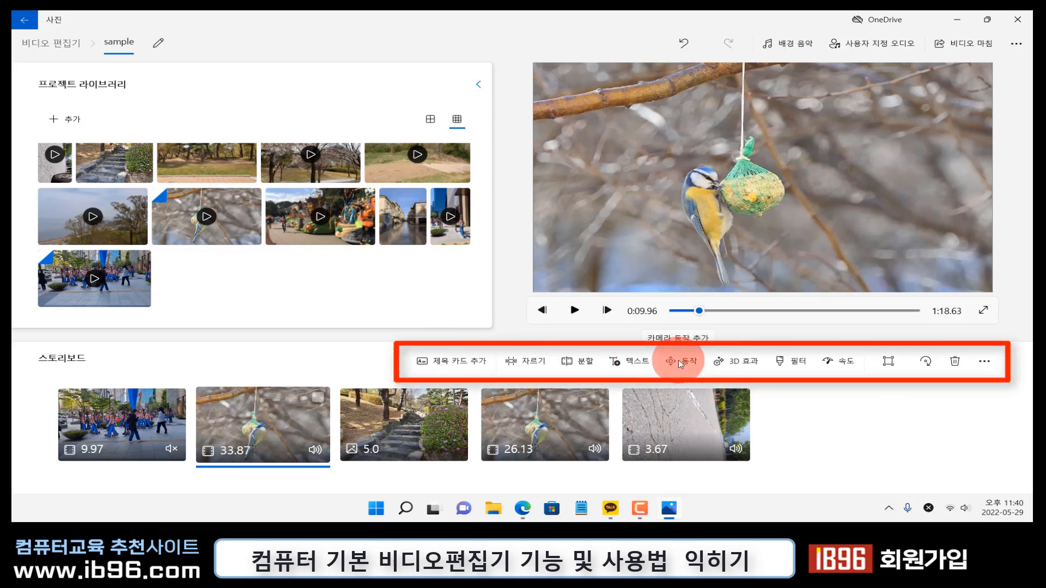
Set the first storyboard clip's speed to 4x and play it back to check the faster motion
click(119, 424)
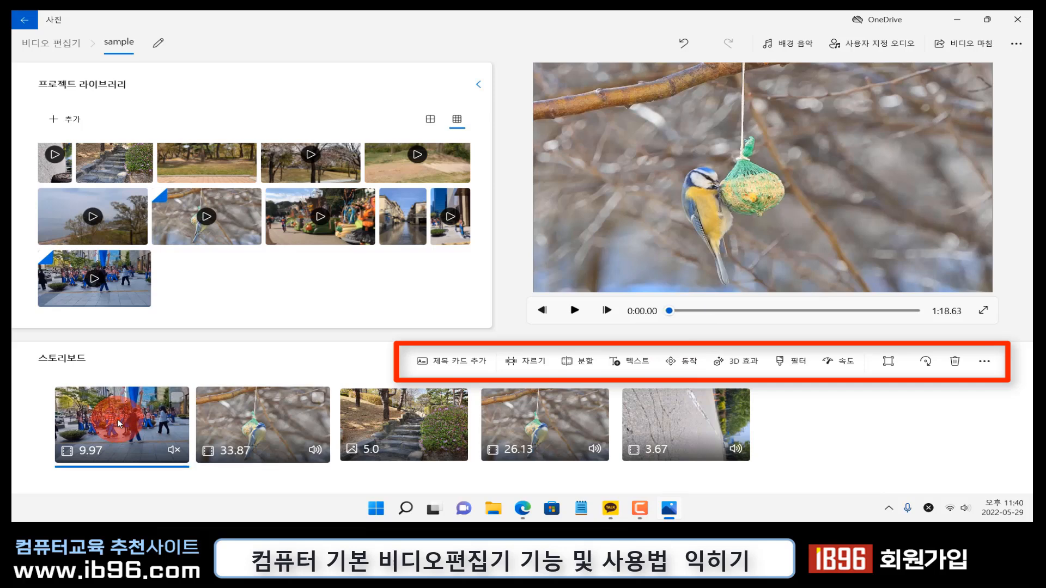
click(855, 374)
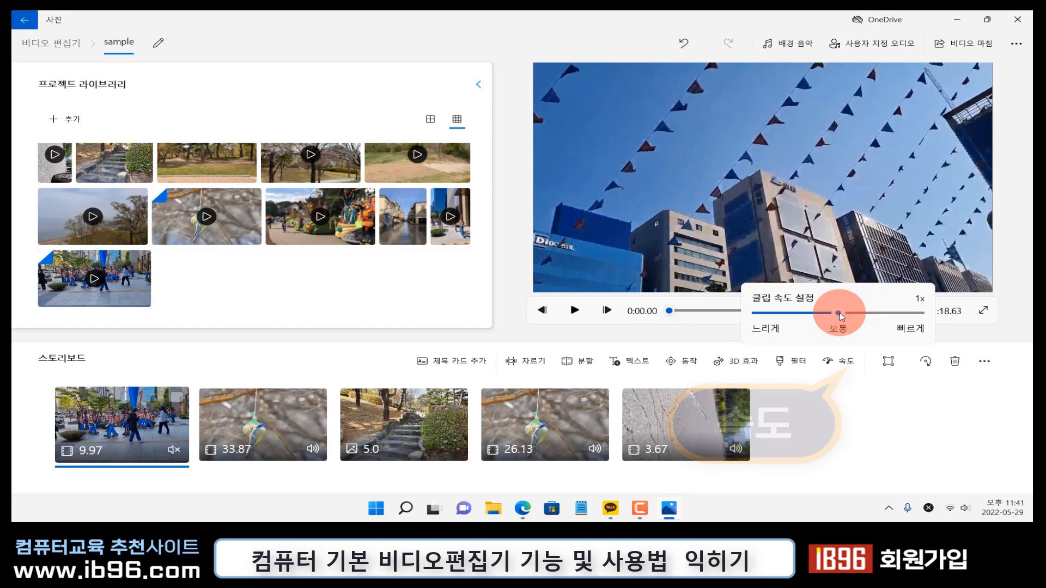
drag(839, 313, 927, 311)
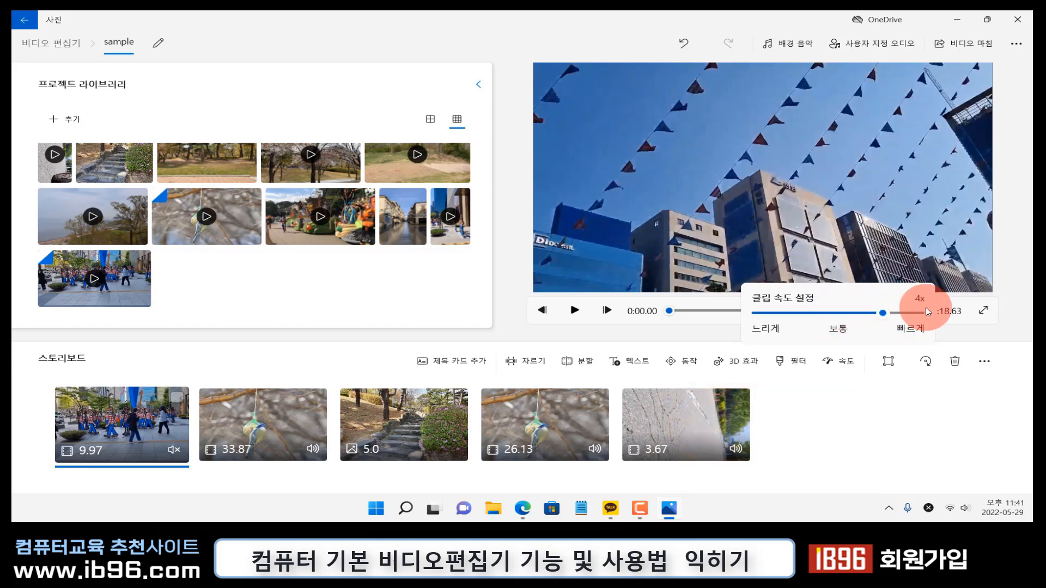
click(666, 347)
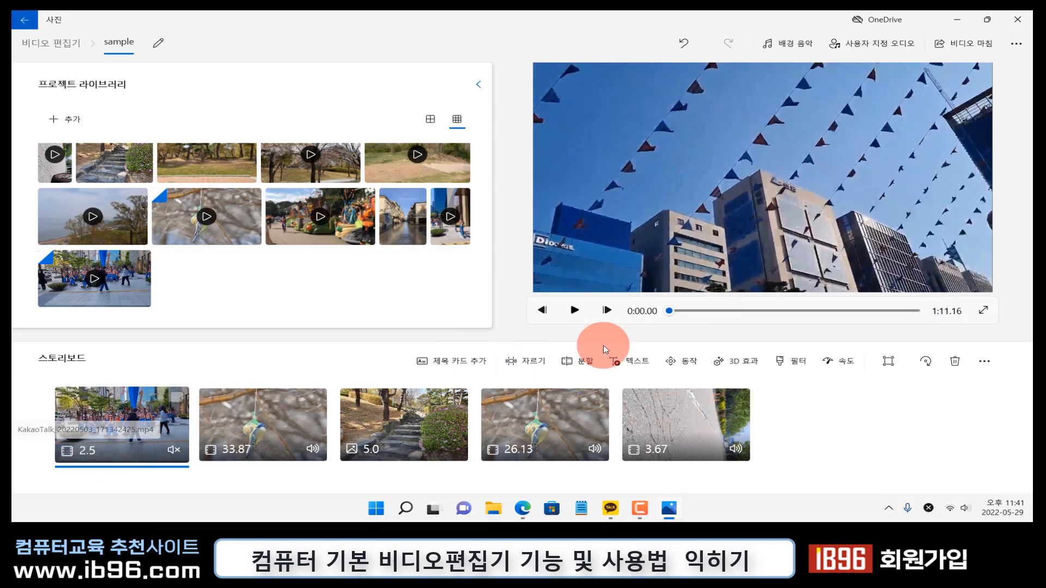
click(575, 310)
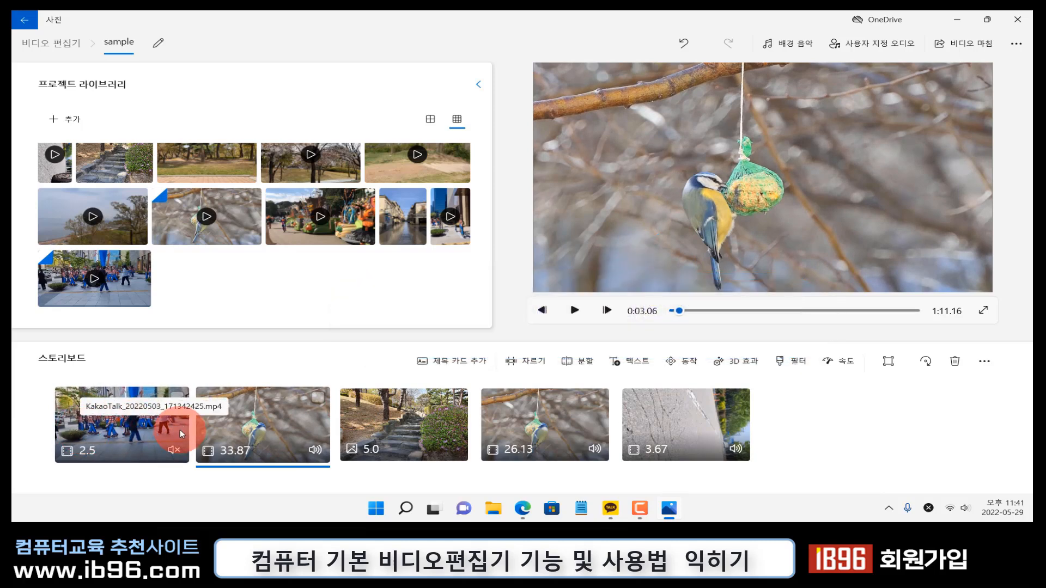
Widen the first storyboard clip's trim range to run from 0:03.00 to 0:06.63
right_click(140, 430)
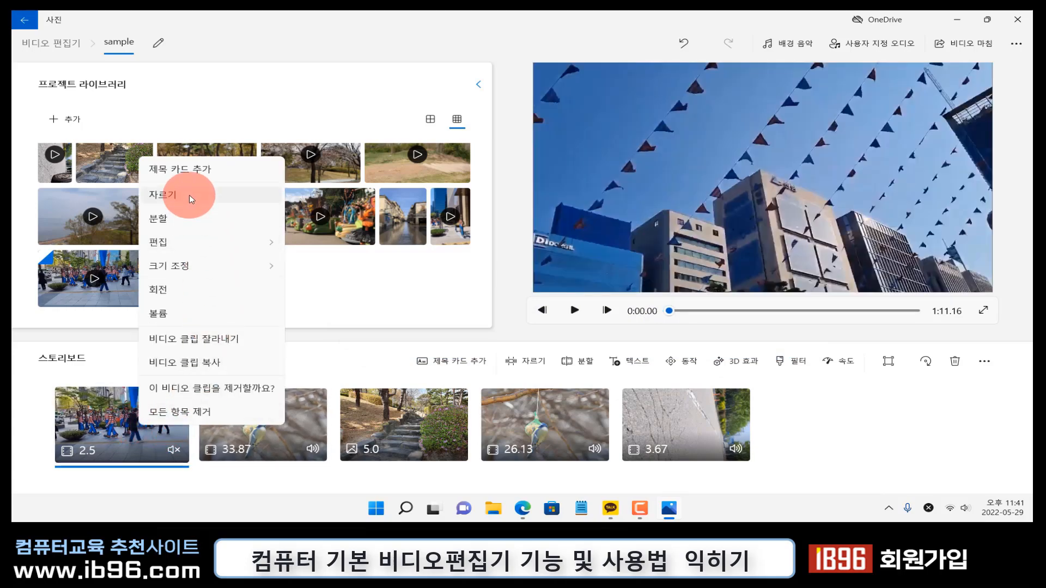
click(191, 199)
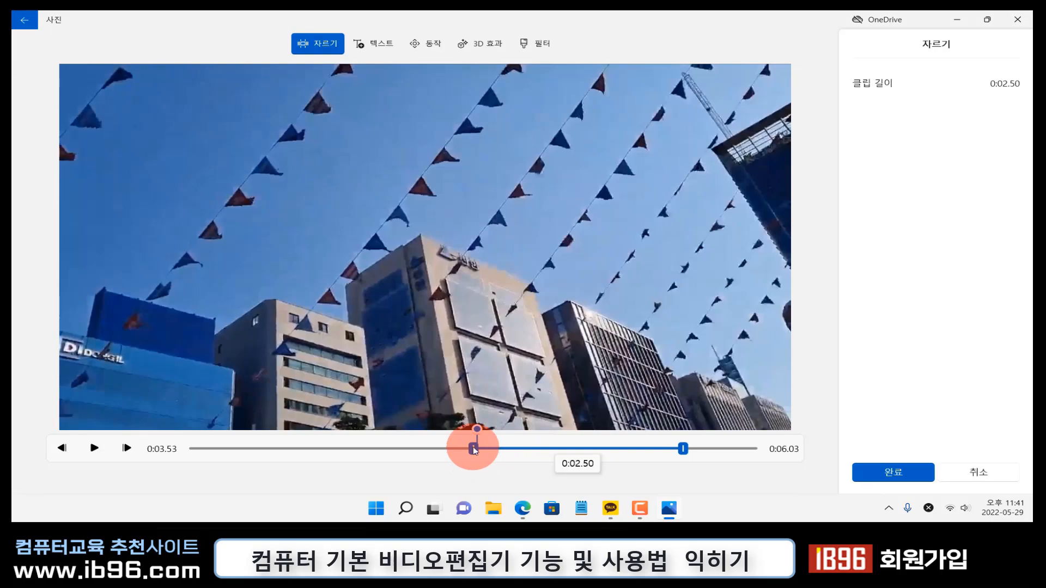
drag(473, 449, 429, 448)
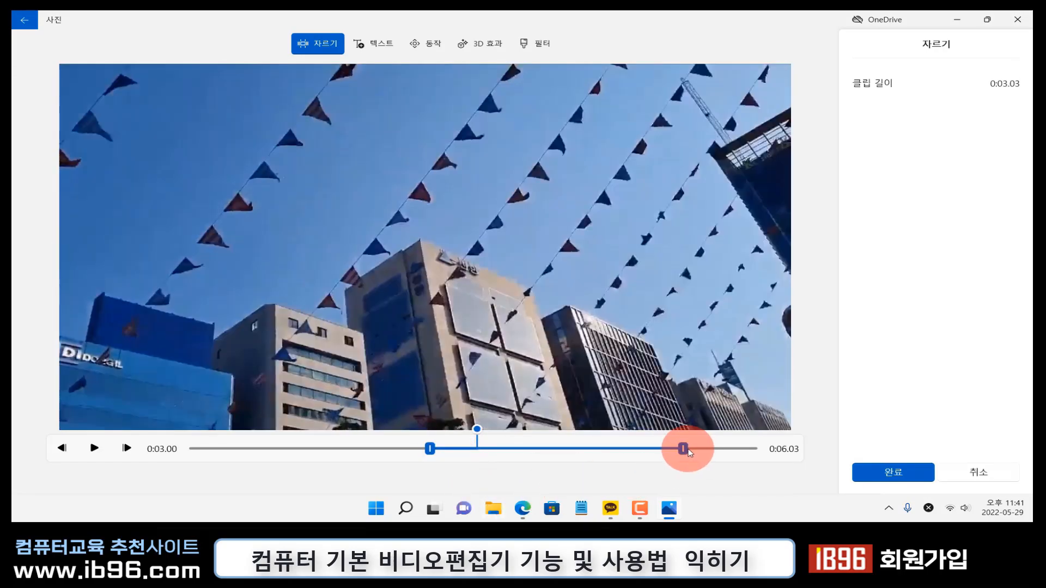
drag(683, 448, 733, 450)
click(875, 483)
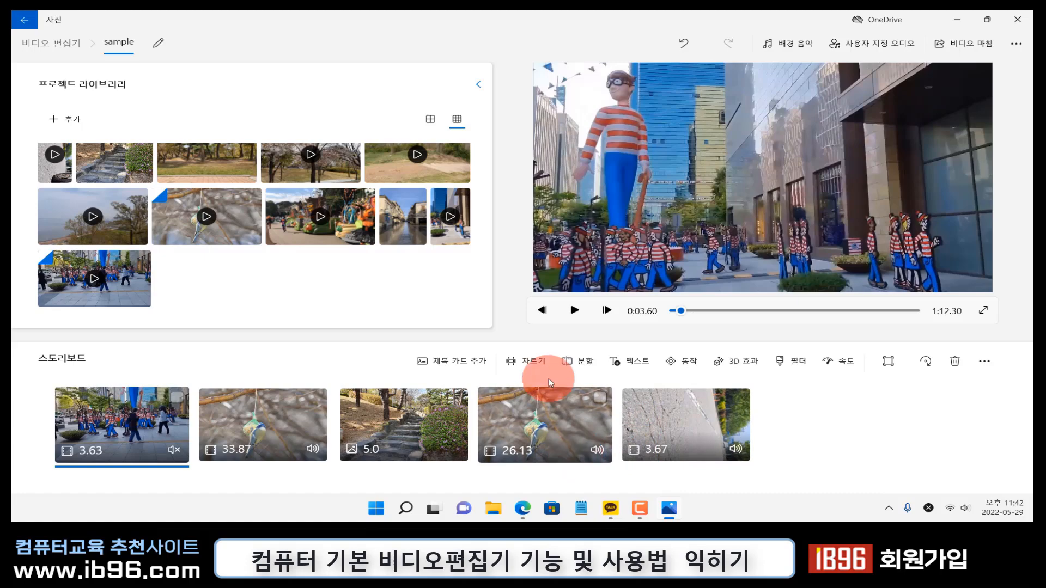
click(539, 360)
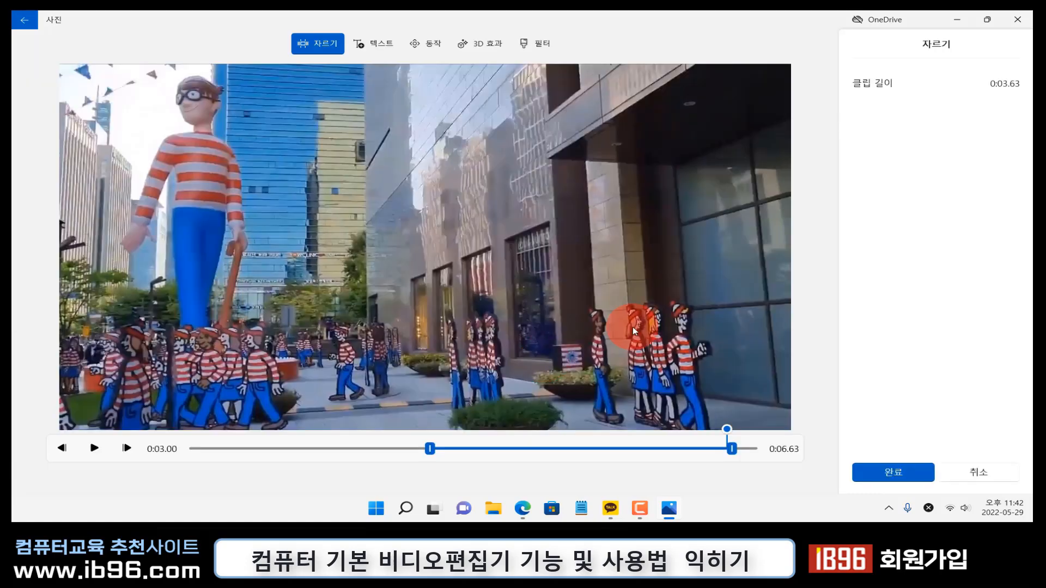
click(869, 472)
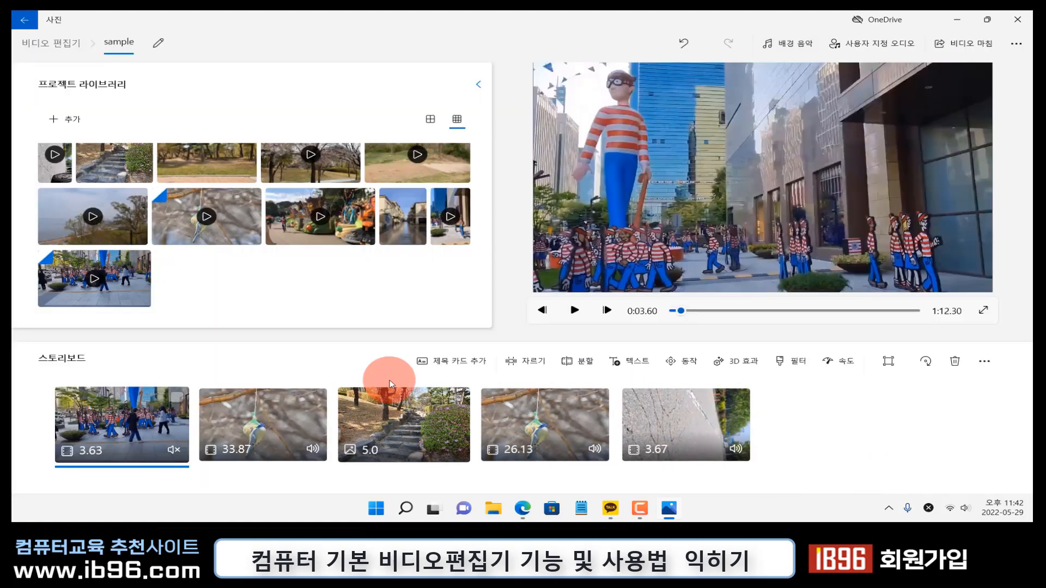
click(578, 359)
click(971, 464)
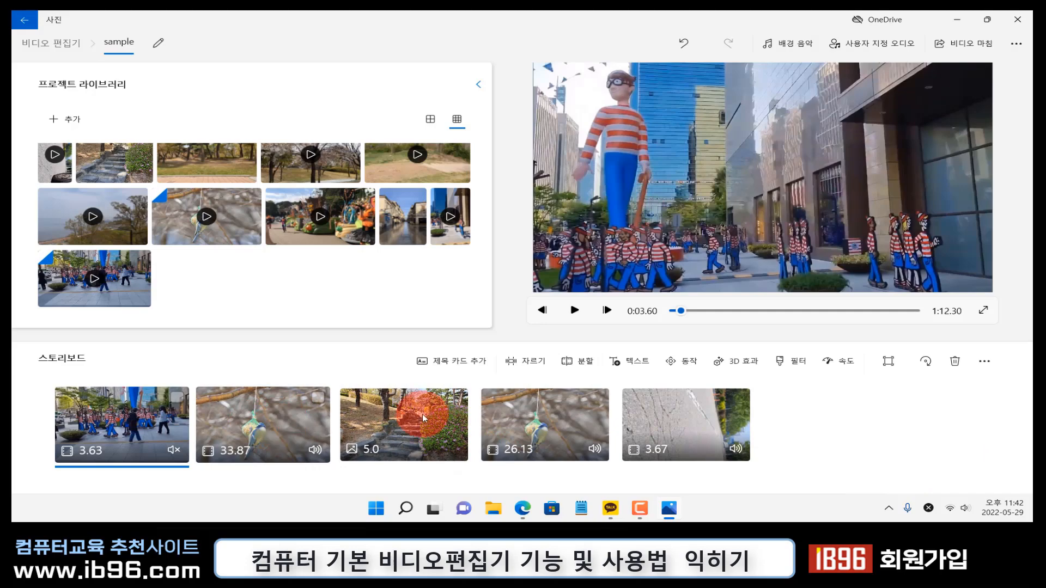
click(639, 359)
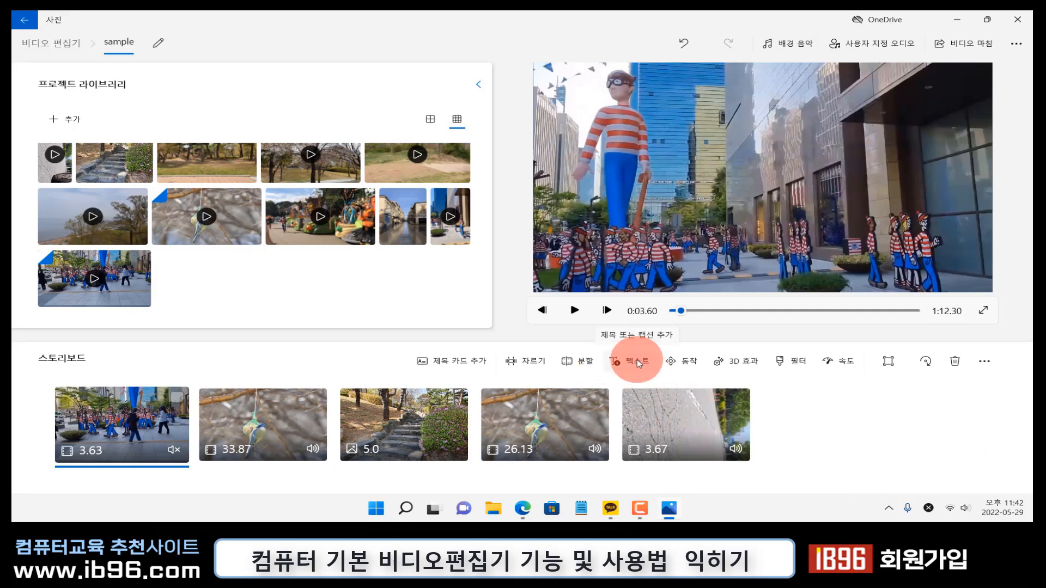
click(638, 363)
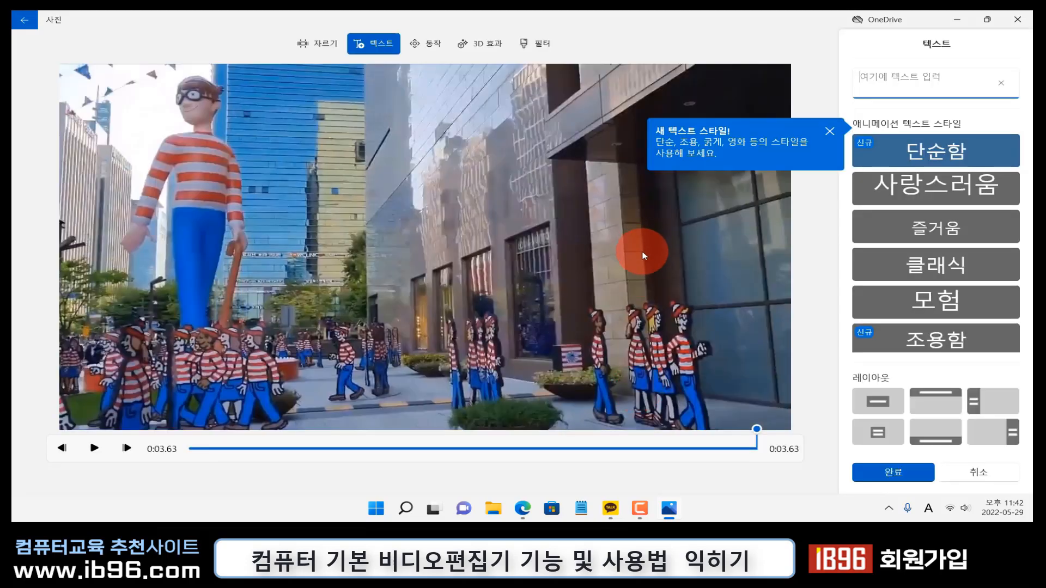
click(978, 472)
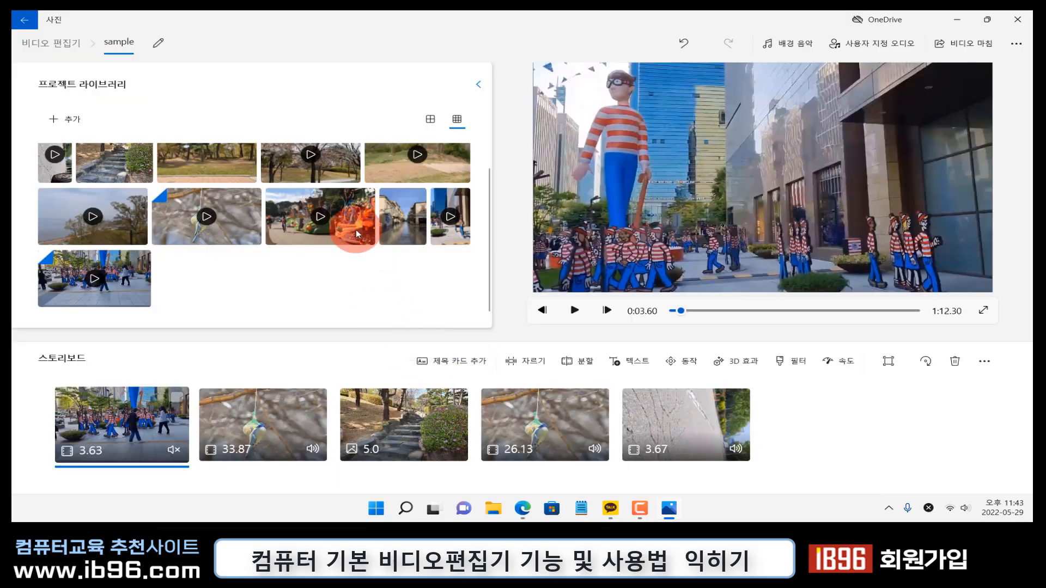
Add the Halloween parade video IMG_3992.MOV to the end of the storyboard and preview part of it
drag(354, 227, 832, 448)
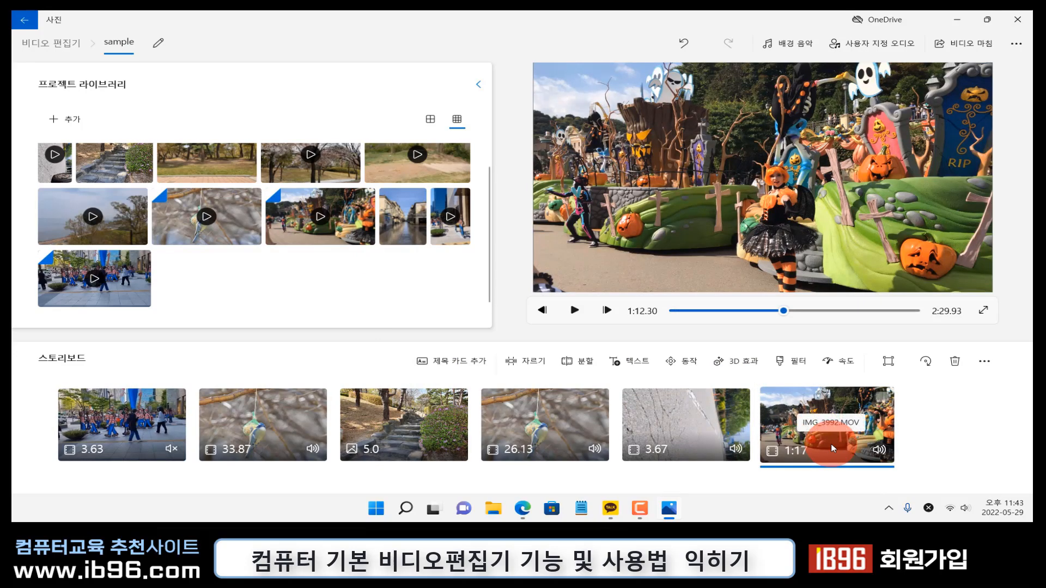
click(804, 314)
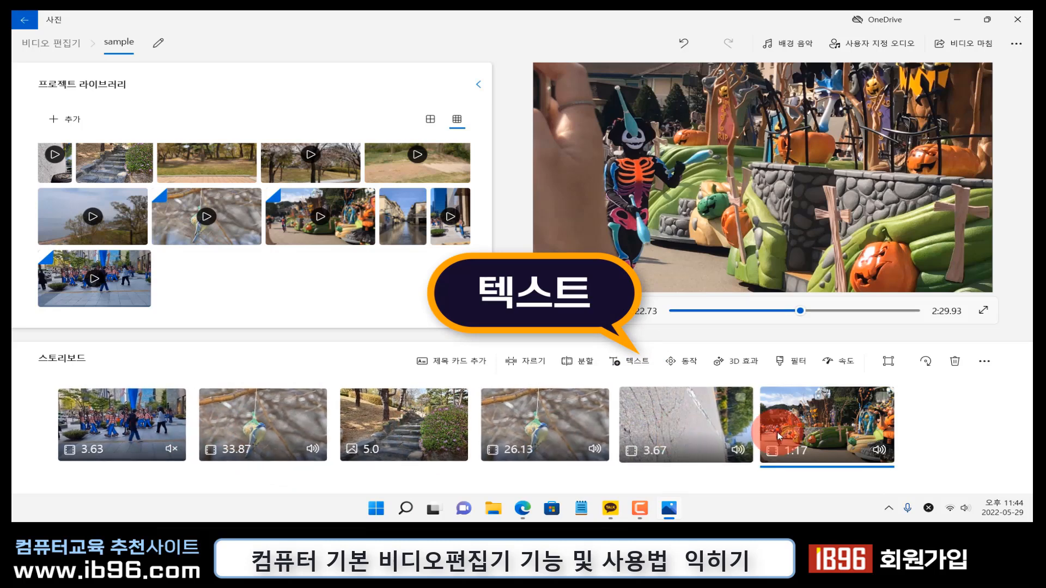
Browse the animated text styles for the first storyboard clip and add the caption "누구나 쉽게 영상을 만들어 보세요"
click(133, 425)
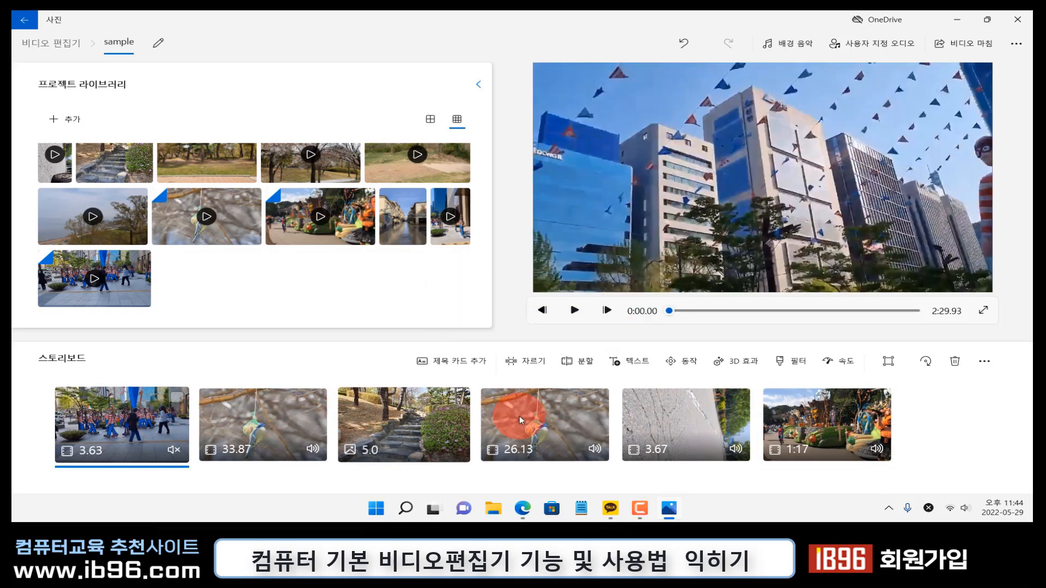
click(646, 363)
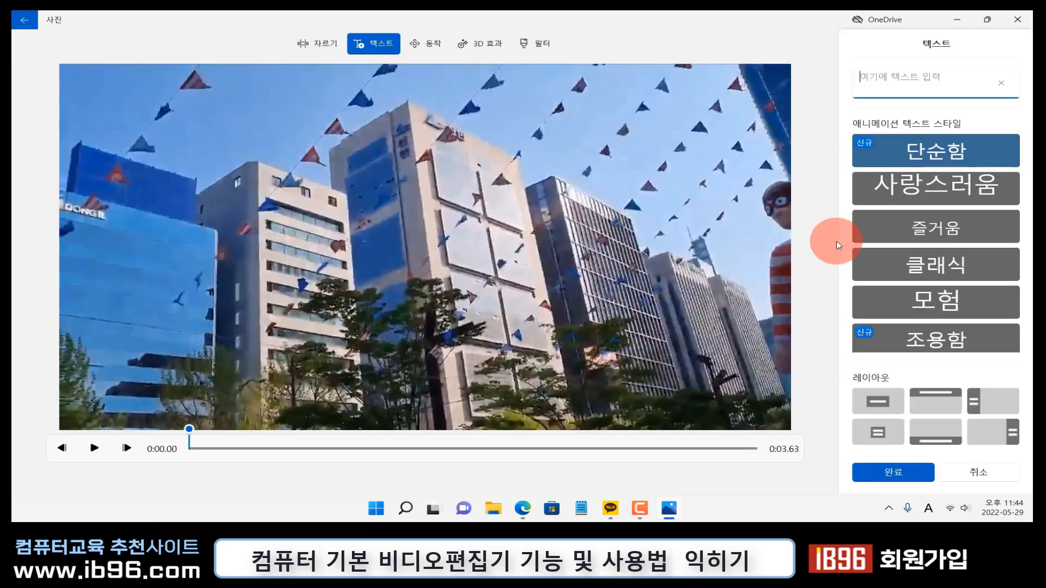
click(932, 163)
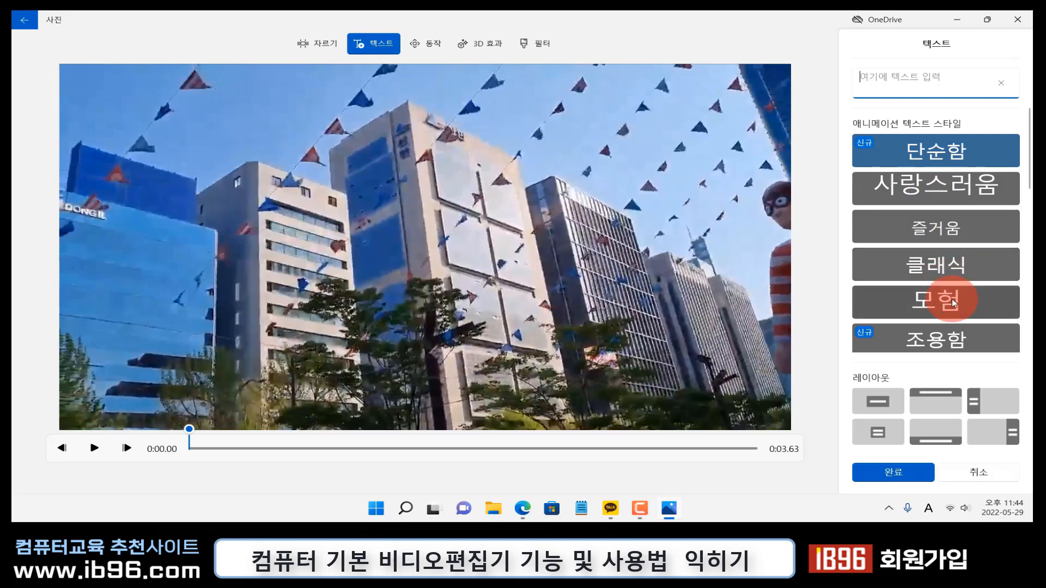
scroll(936, 343, down, 3)
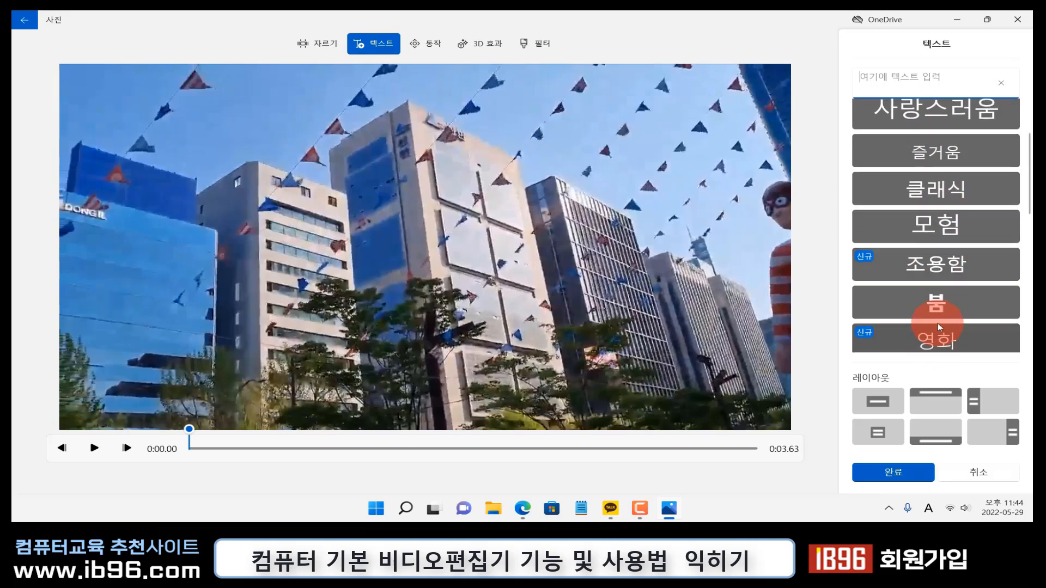
scroll(935, 294, up, 3)
scroll(930, 253, down, 3)
scroll(930, 257, down, 10)
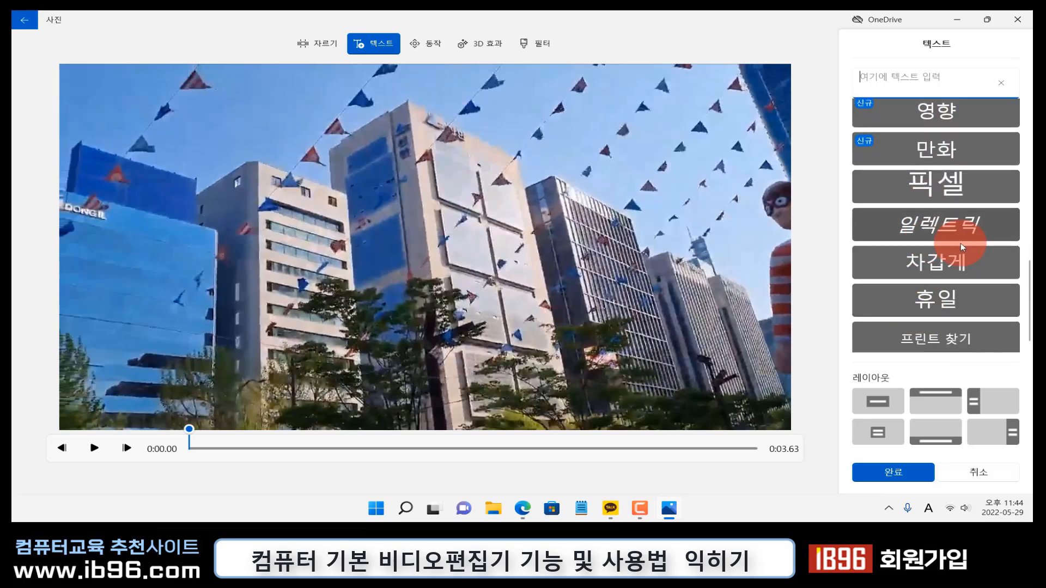
scroll(956, 279, up, 10)
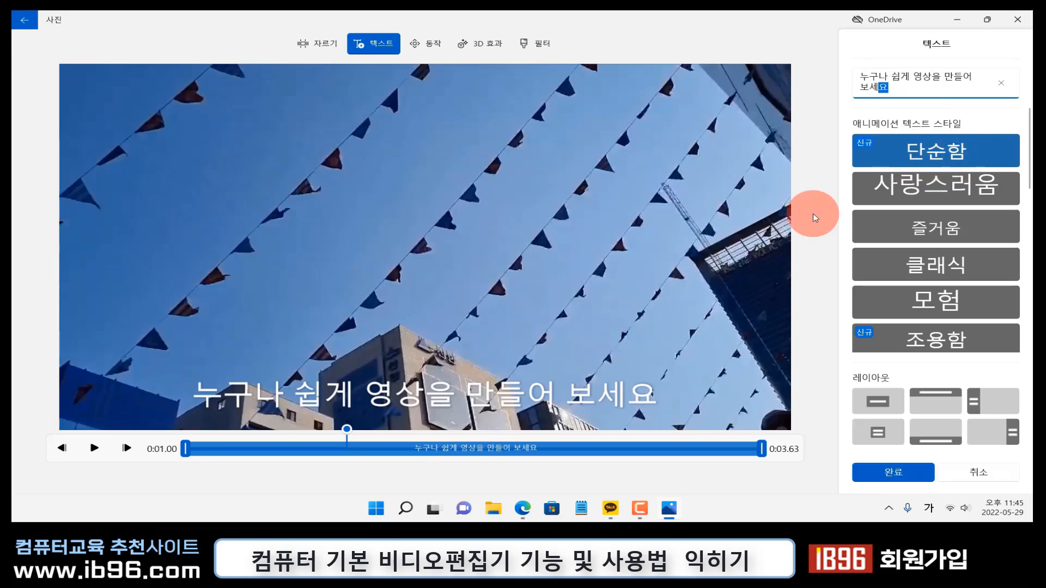
Compare several animated styles on the caption, apply 즐거움, and scrub to about 0:01.53 to preview it
click(920, 191)
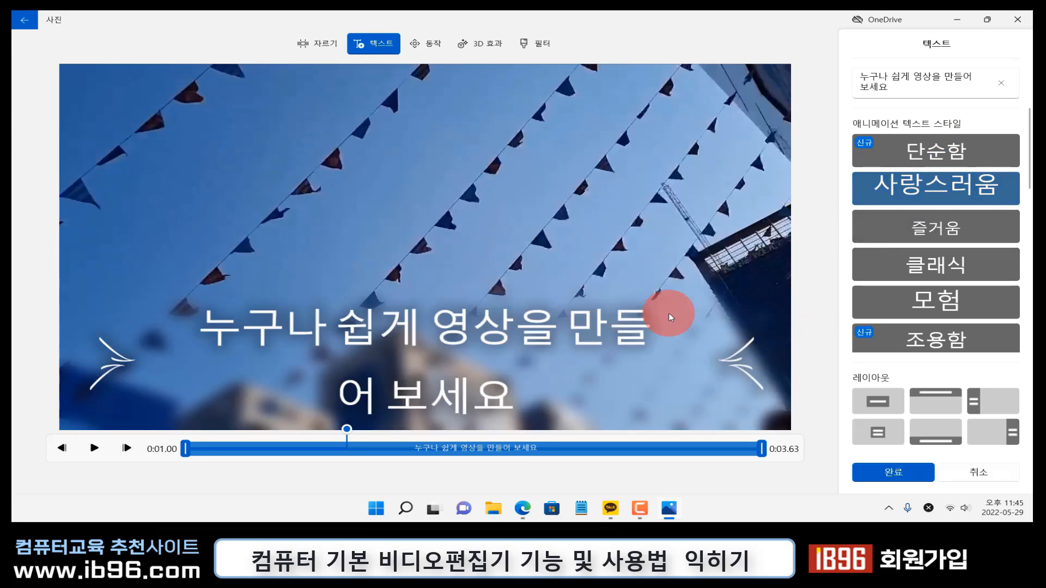
click(946, 230)
click(915, 267)
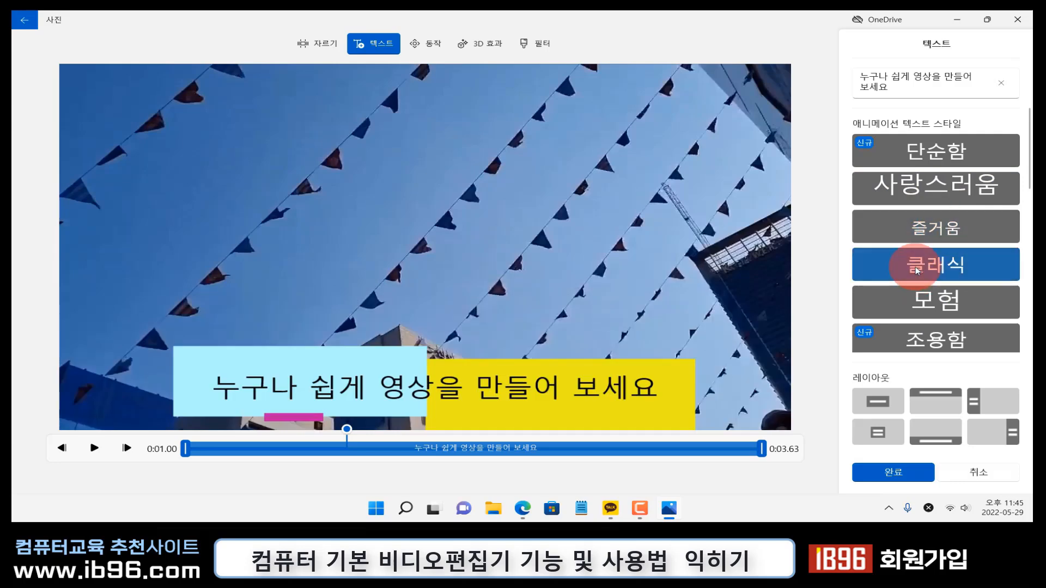
click(930, 306)
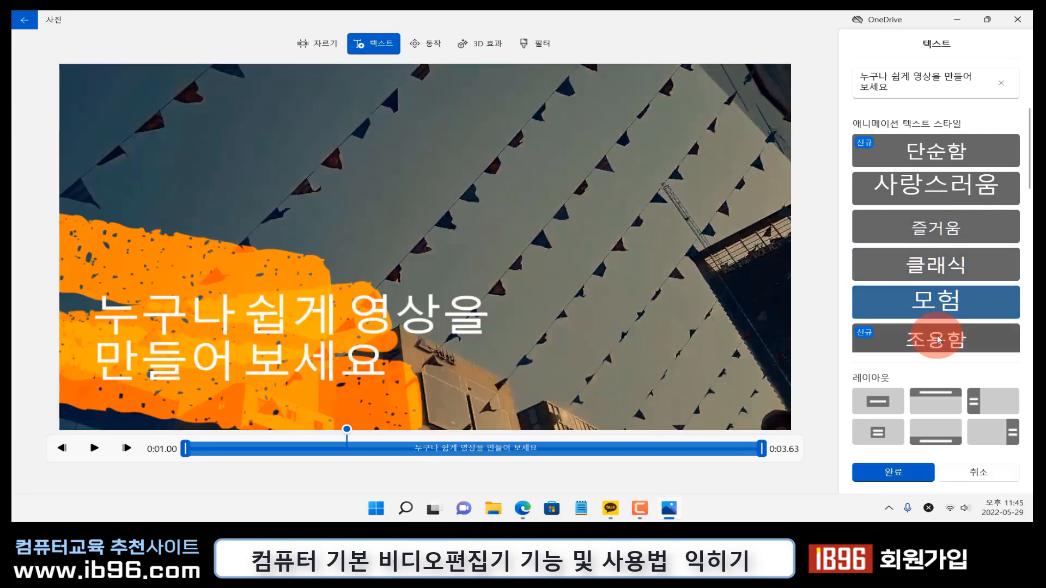
click(934, 338)
click(930, 265)
click(929, 237)
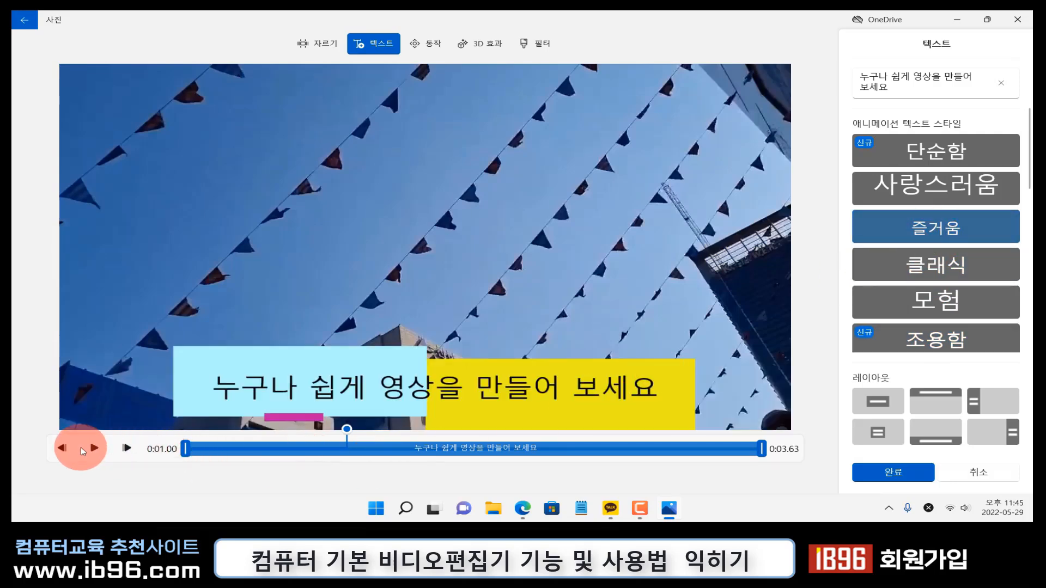
click(391, 431)
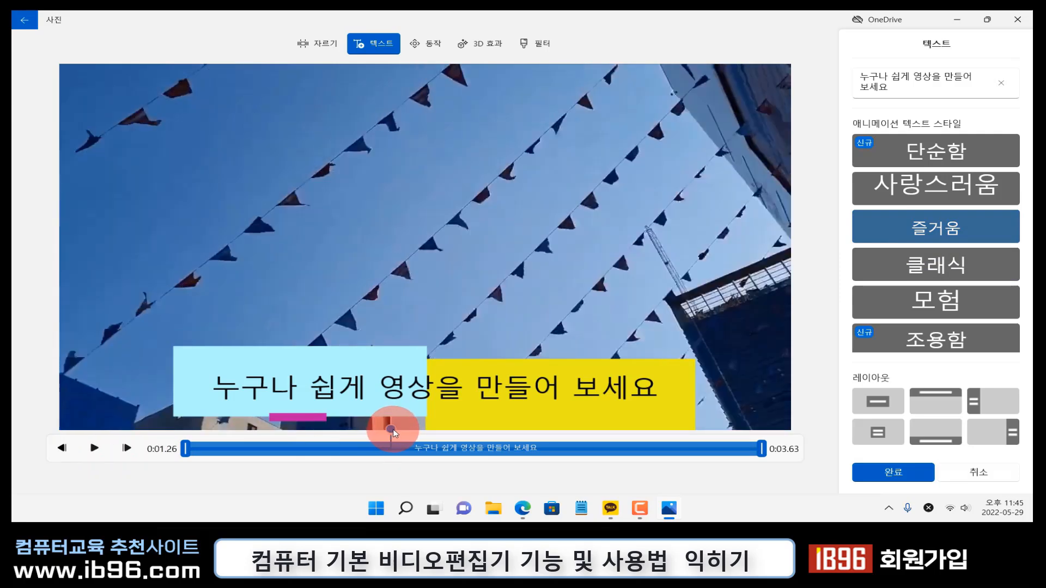
drag(391, 430, 436, 431)
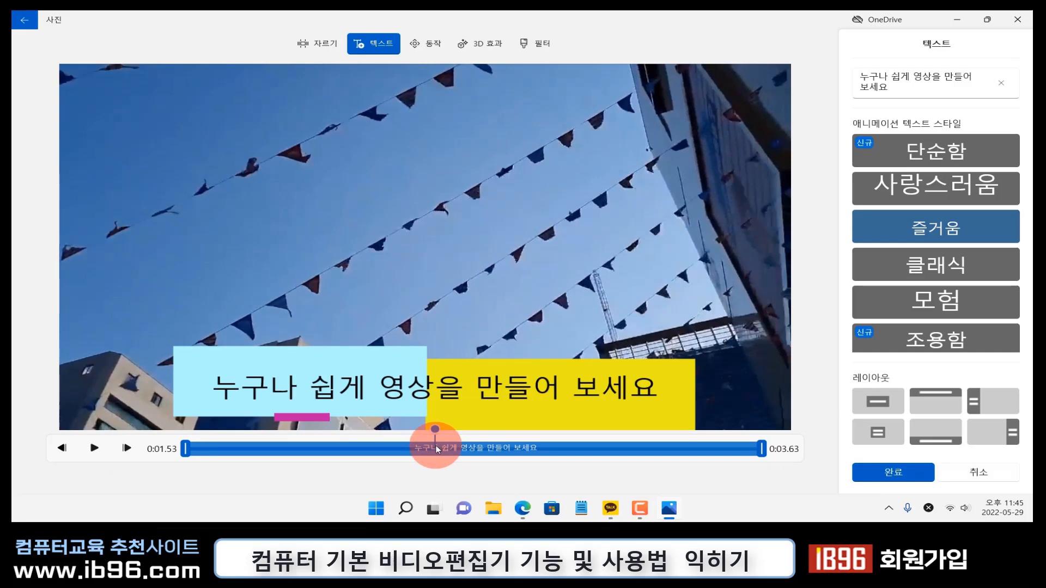
Play the caption from the clip's start in the 즐거움, 모험 and 차갑게 animated styles to compare them
drag(436, 431, 189, 442)
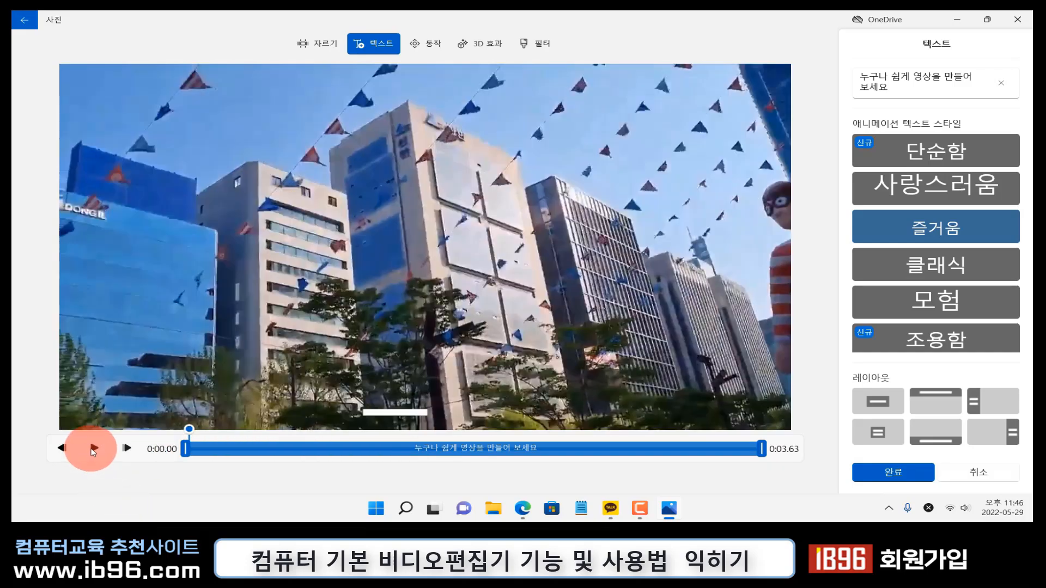
click(93, 449)
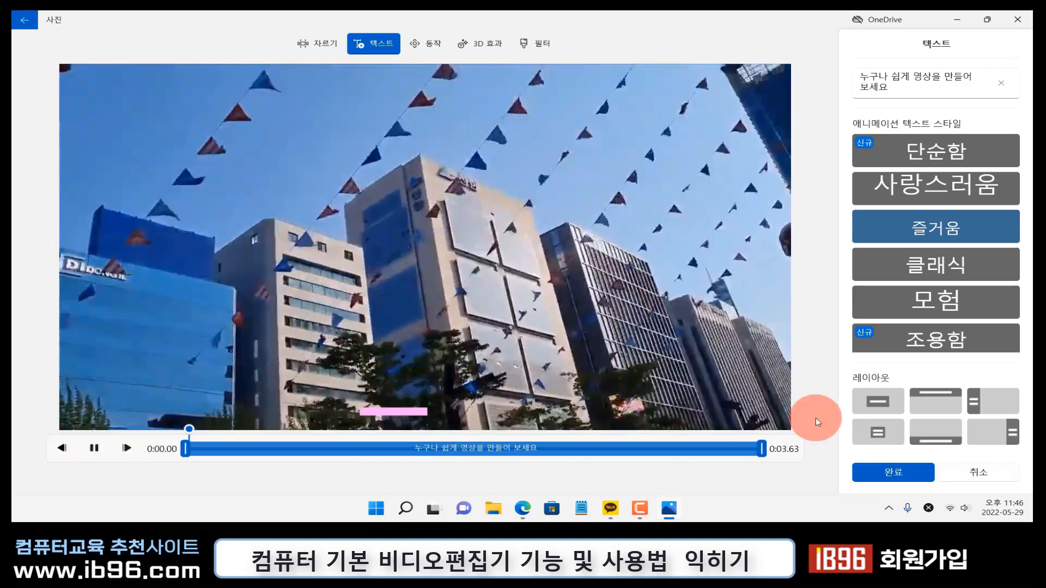
scroll(954, 168, down, 3)
click(953, 169)
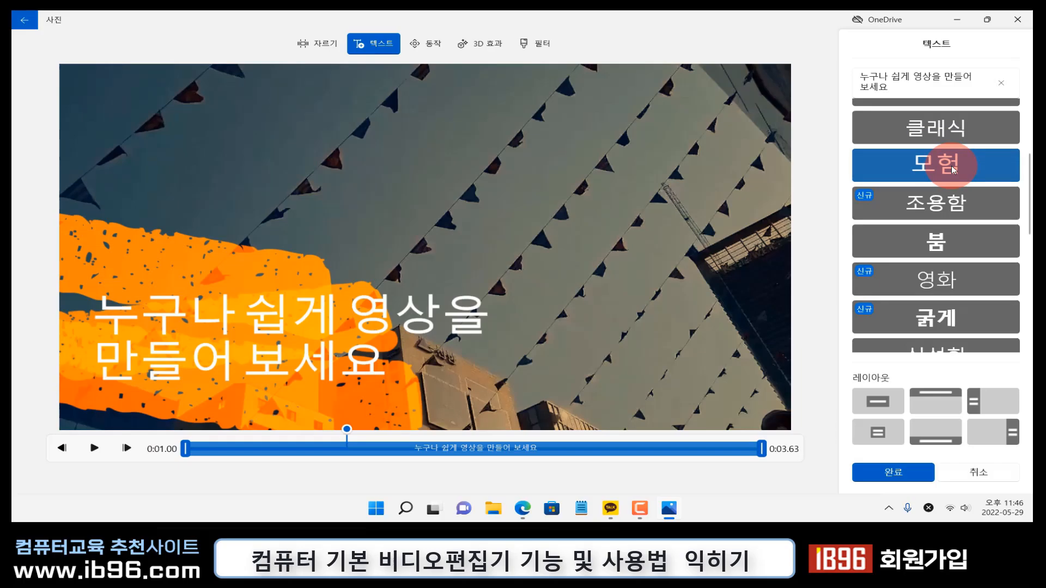
drag(346, 429, 171, 448)
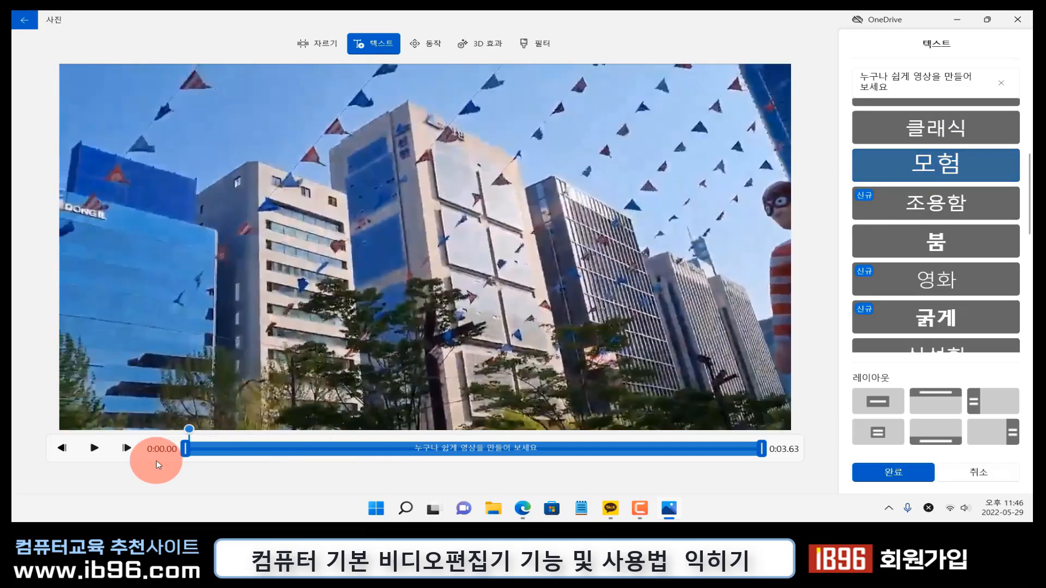
click(94, 448)
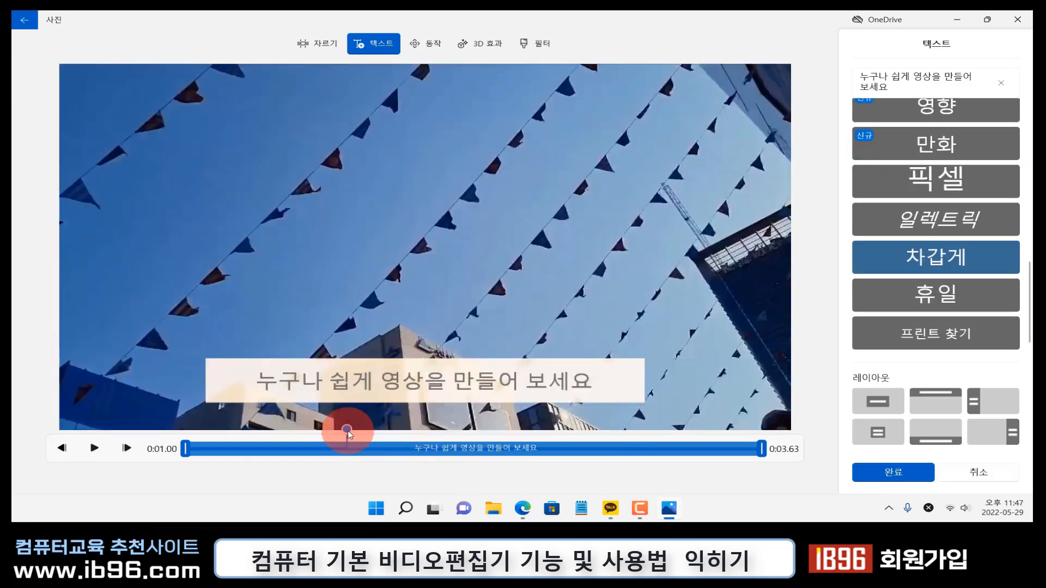
drag(349, 434, 156, 444)
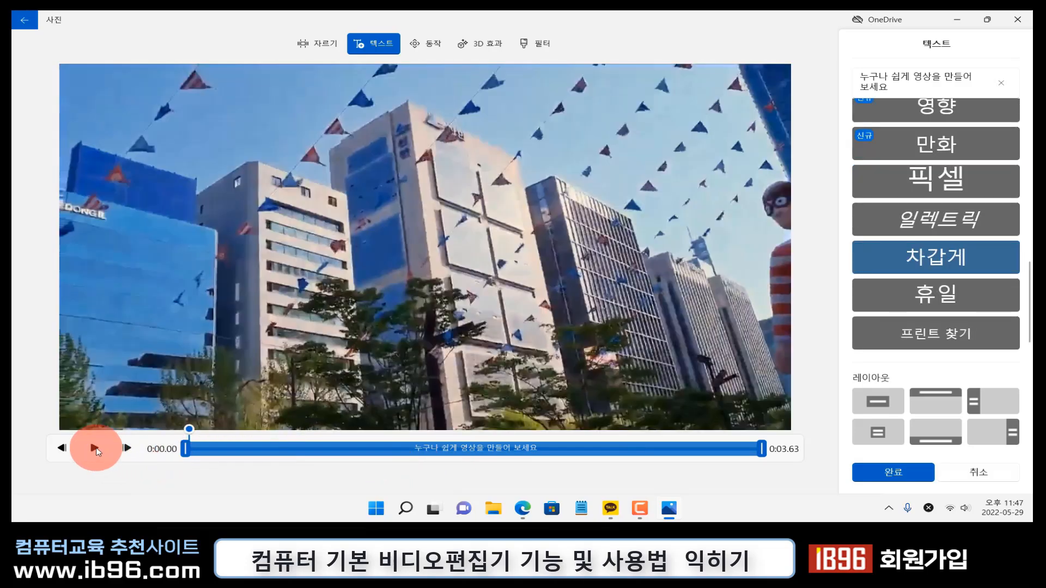
click(94, 448)
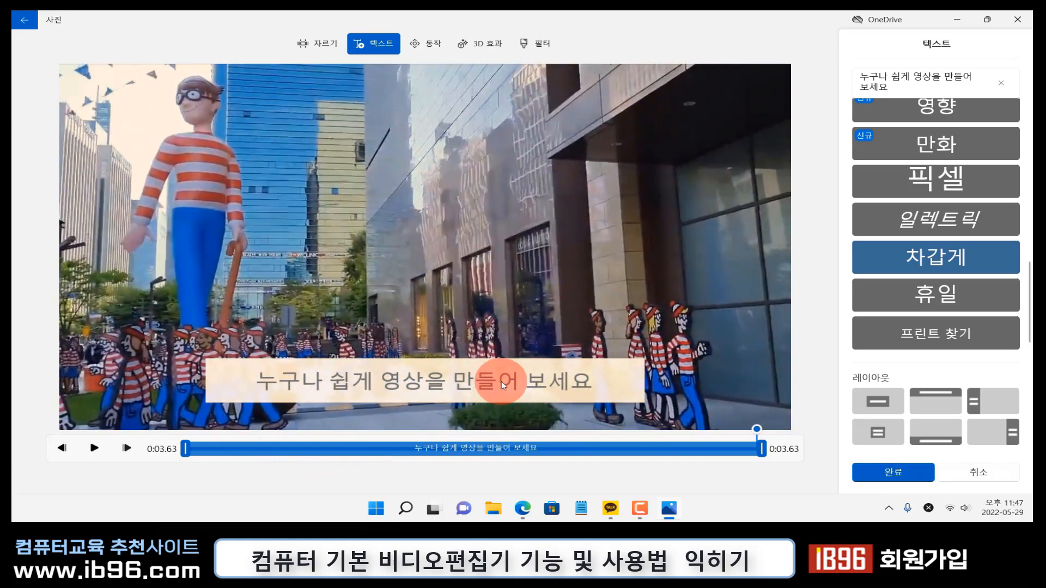
Apply the 붐 animated style to the caption and preview its animation
drag(1029, 307, 1029, 196)
click(942, 256)
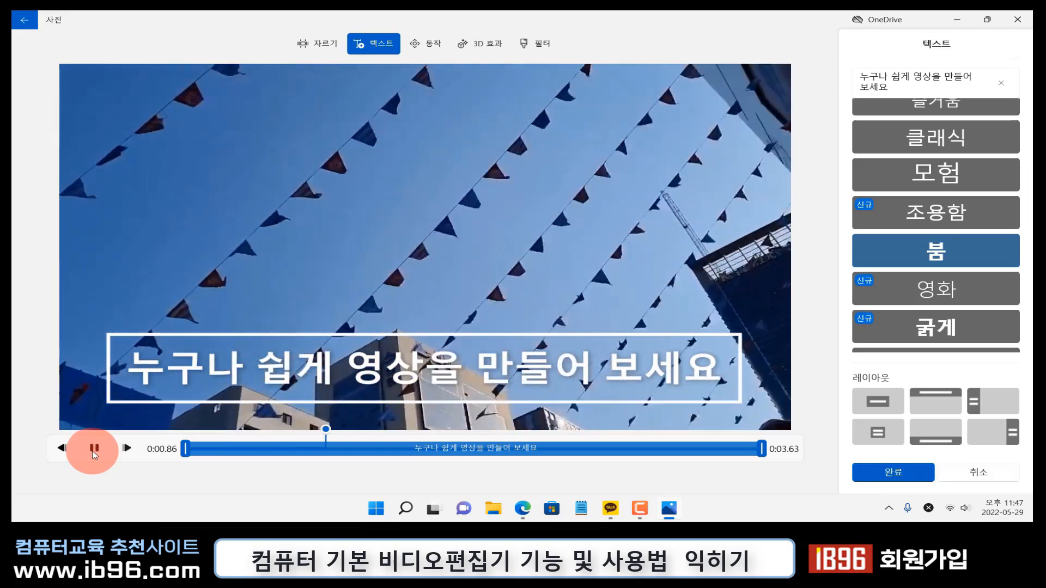
click(92, 449)
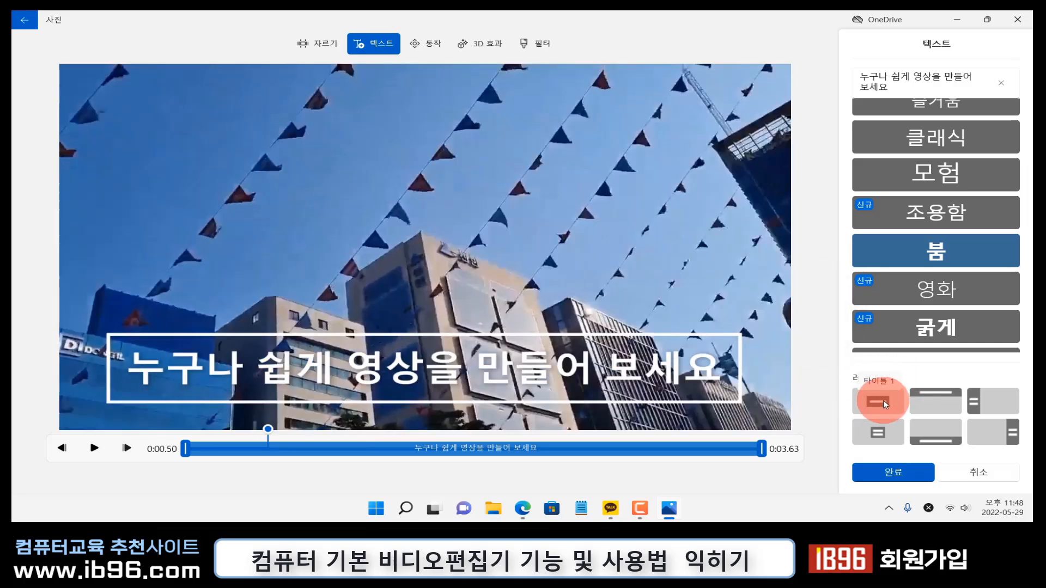
Try the 타이틀 1, 위쪽, 왼쪽 and 아래쪽 layouts on the caption, playing the 타이틀 1 version from the clip's start
click(884, 400)
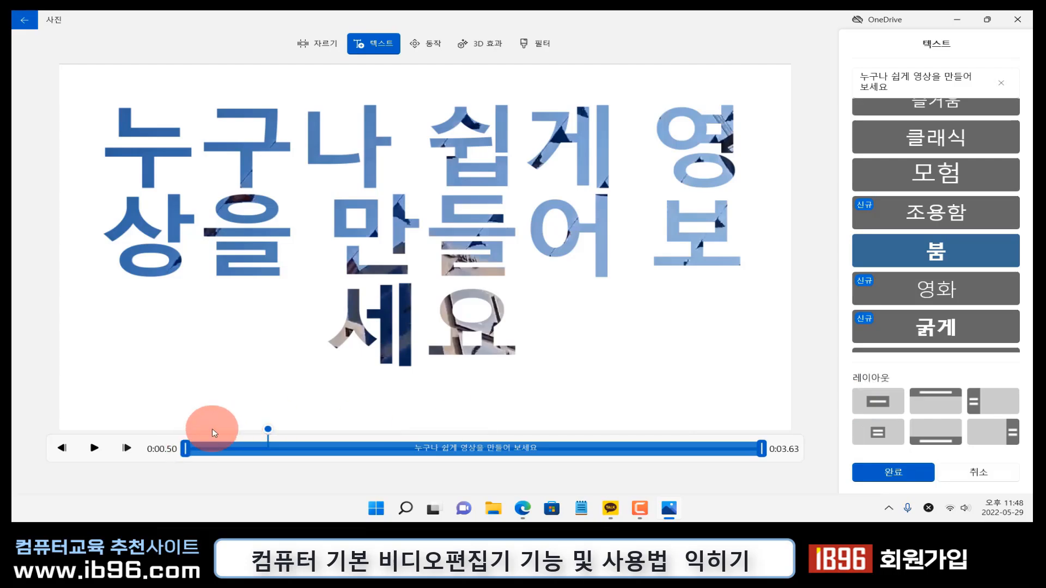
drag(217, 442, 188, 443)
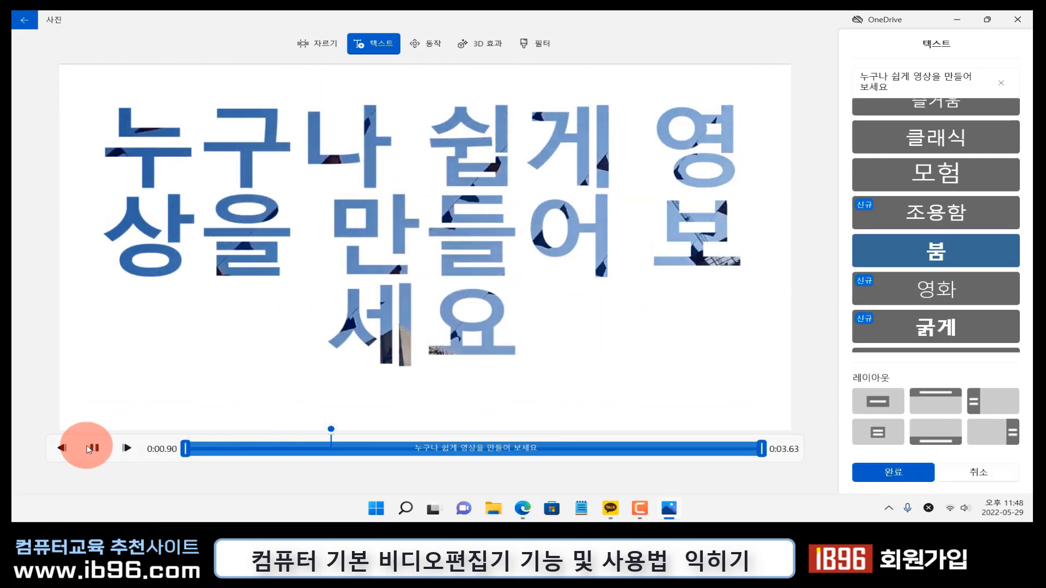
click(87, 448)
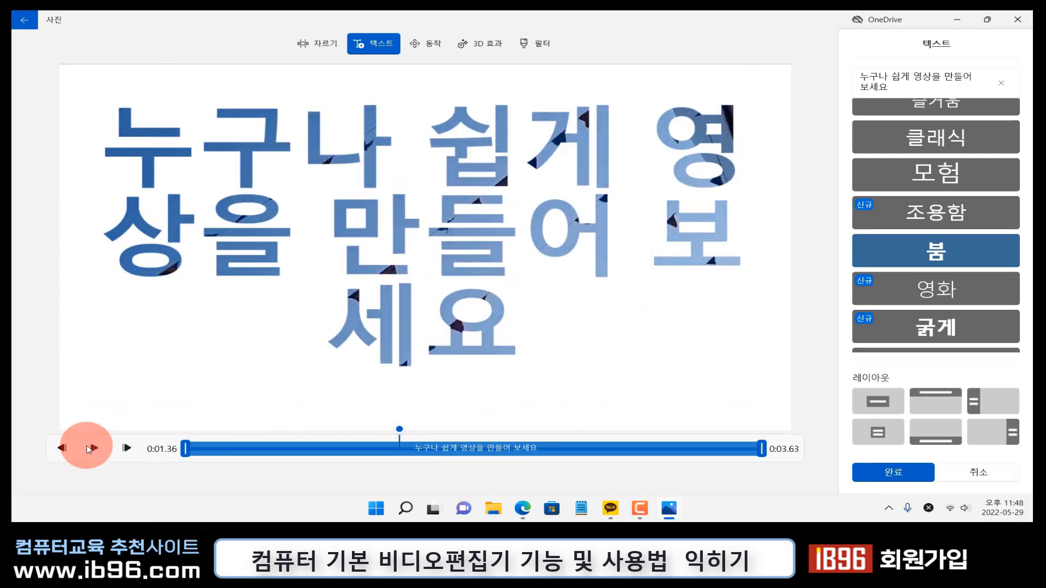
click(945, 407)
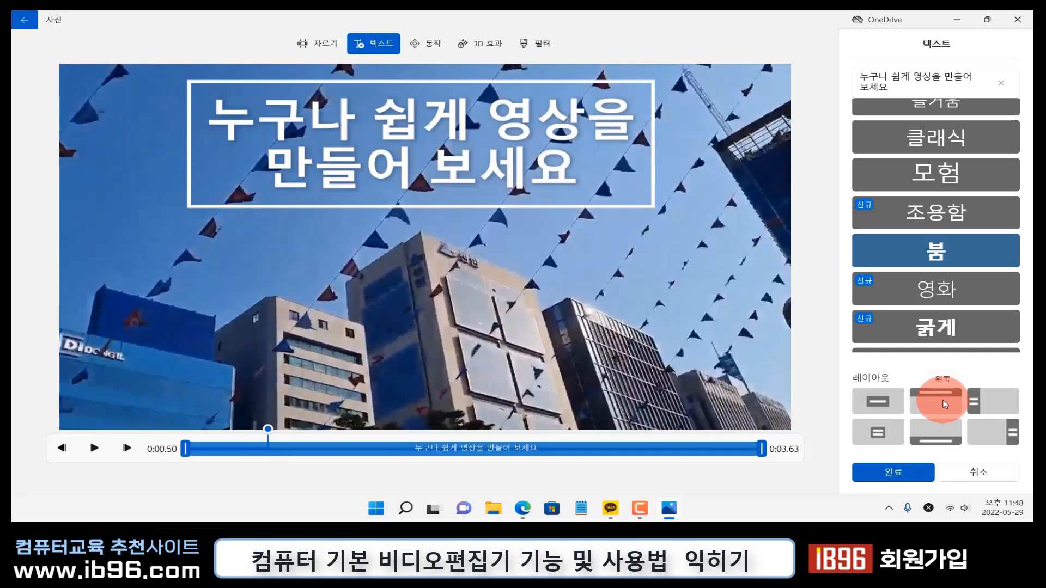
click(992, 405)
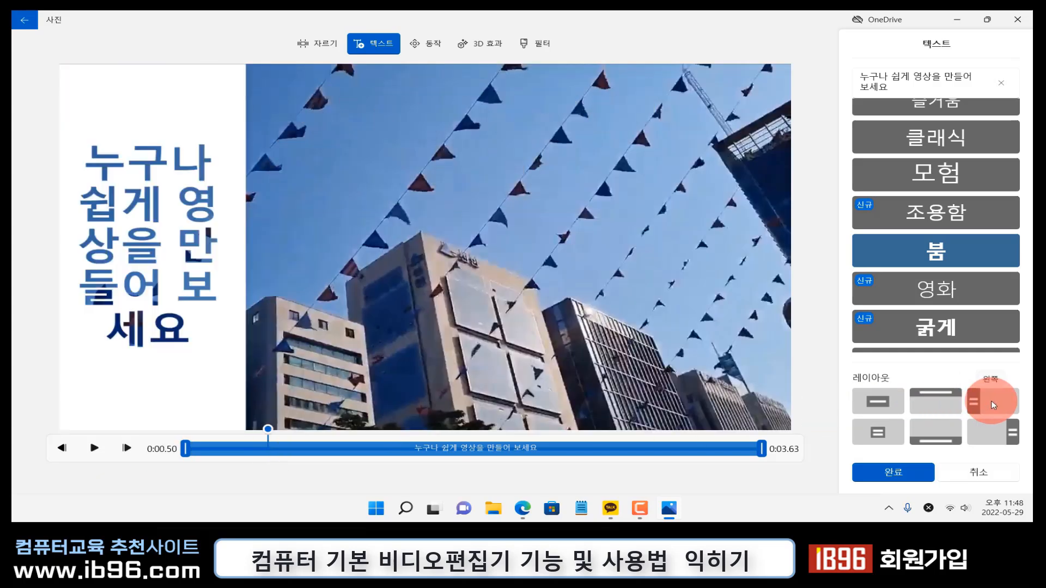
click(922, 436)
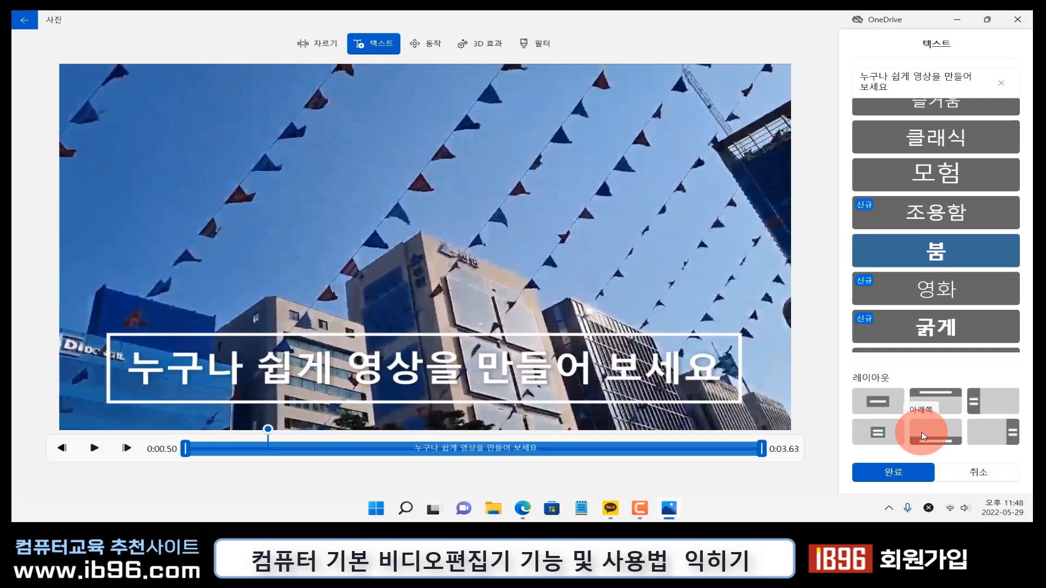
Set the caption to the centred boxed title layout, save the text and play the project preview
click(877, 430)
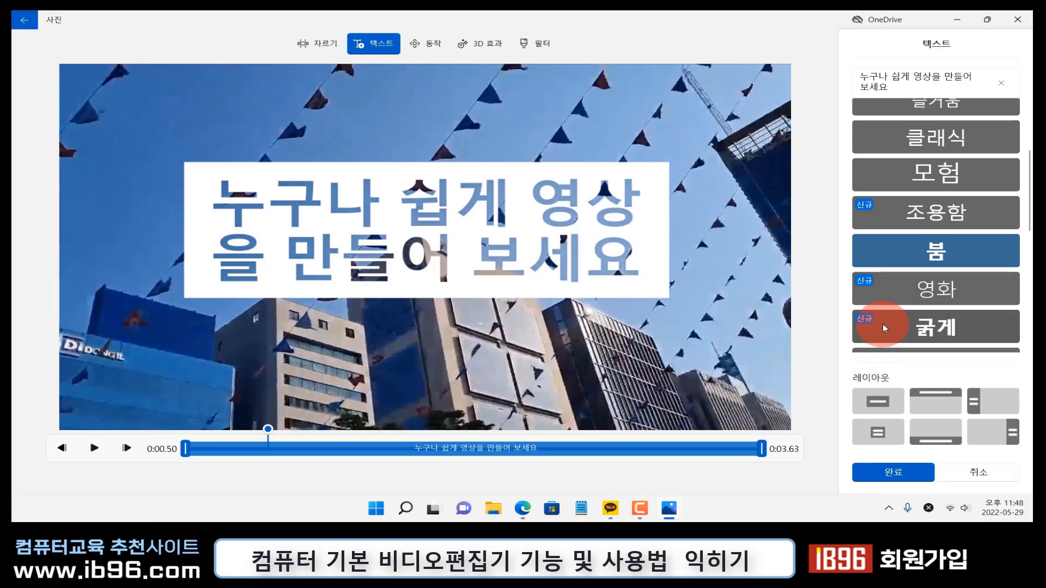
click(894, 472)
click(574, 311)
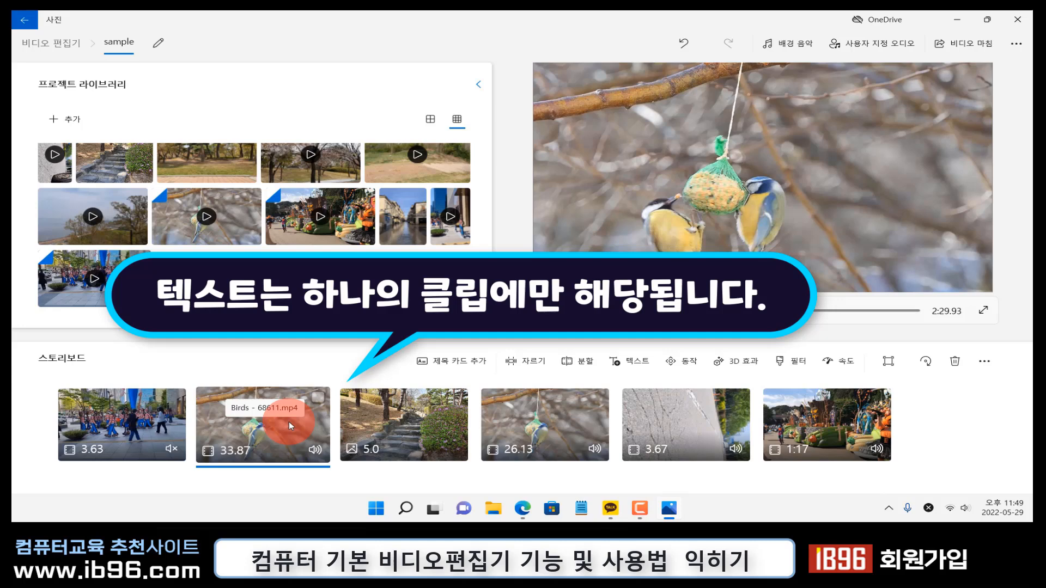
Preview the stone-steps photo in the storyboard and scrub back to the first Birds clip for comparison
click(633, 363)
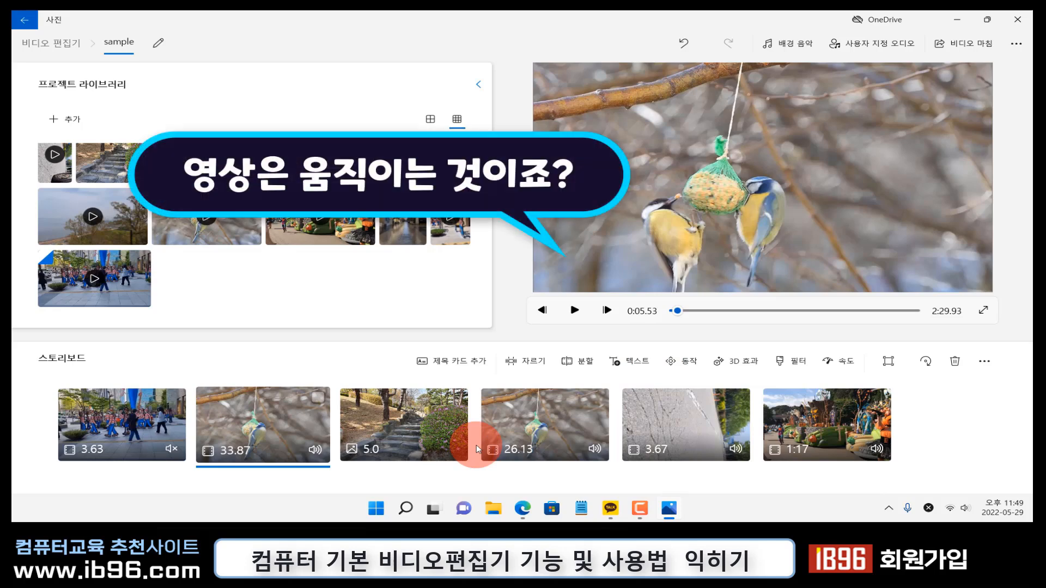
click(379, 406)
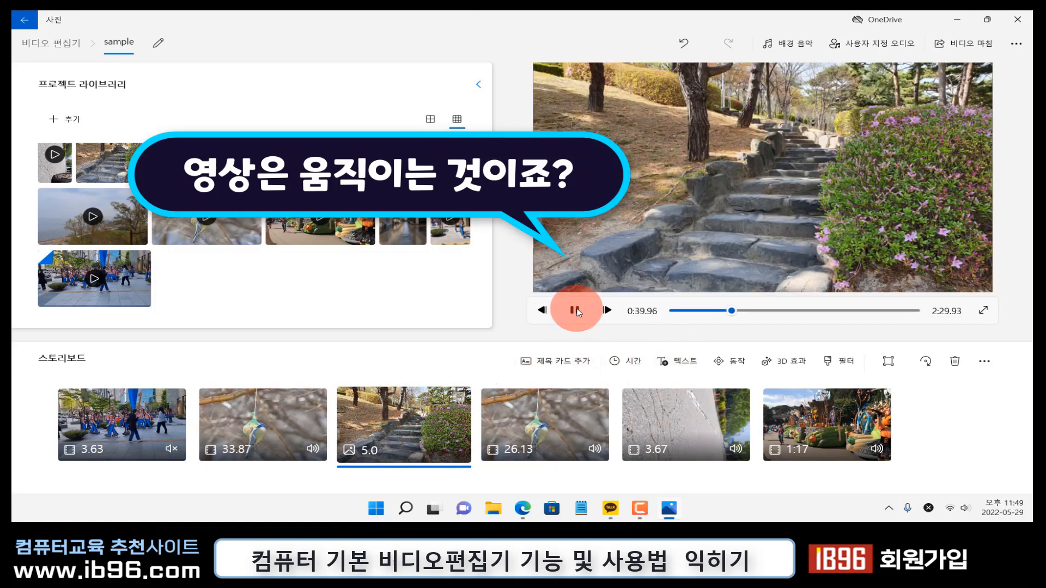
click(576, 310)
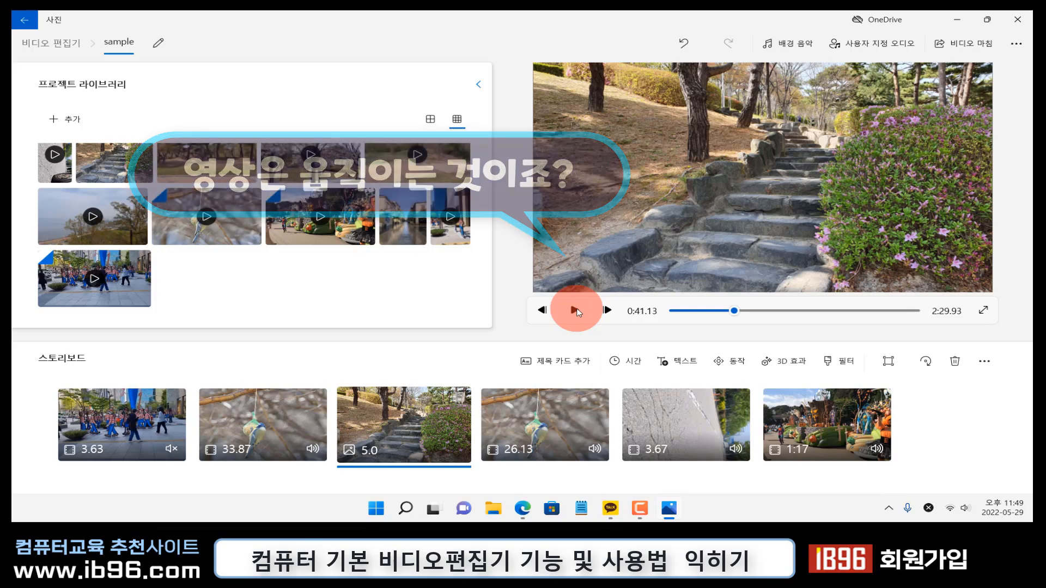
drag(734, 310, 674, 310)
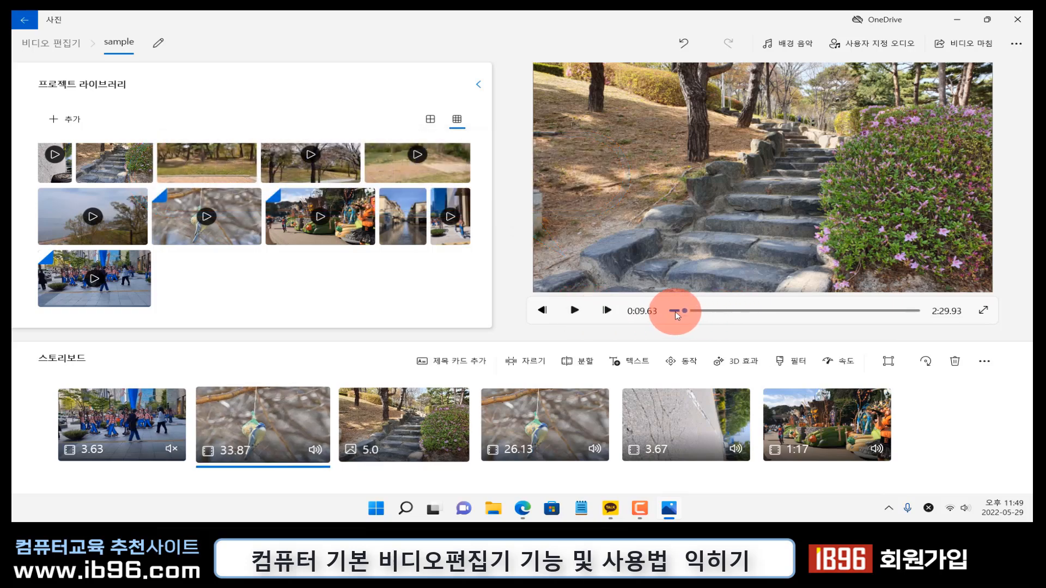
Apply the 오른쪽에서 확대 motion to the stone-steps photo in the storyboard and play it
click(418, 433)
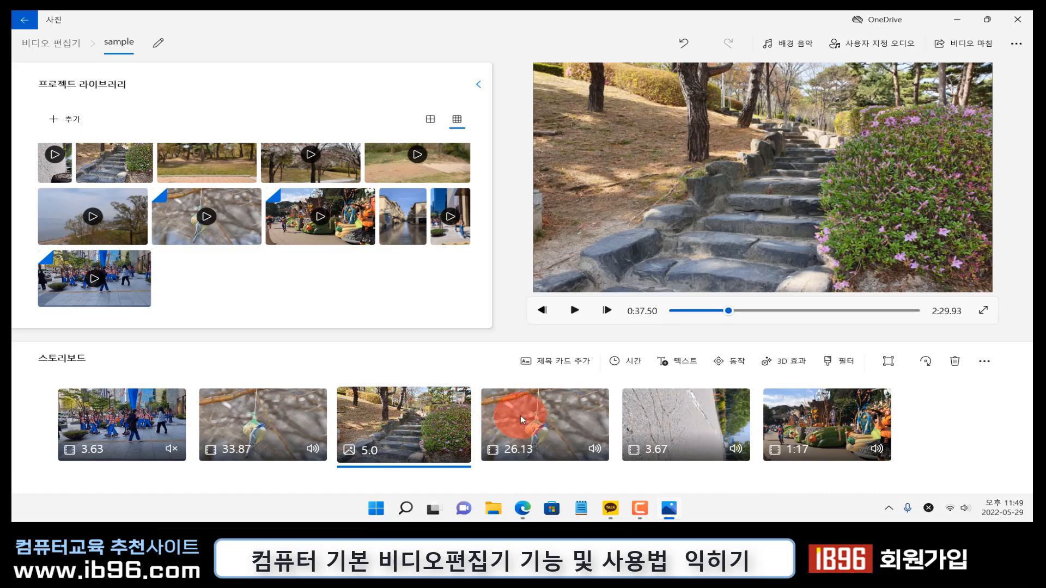
click(734, 362)
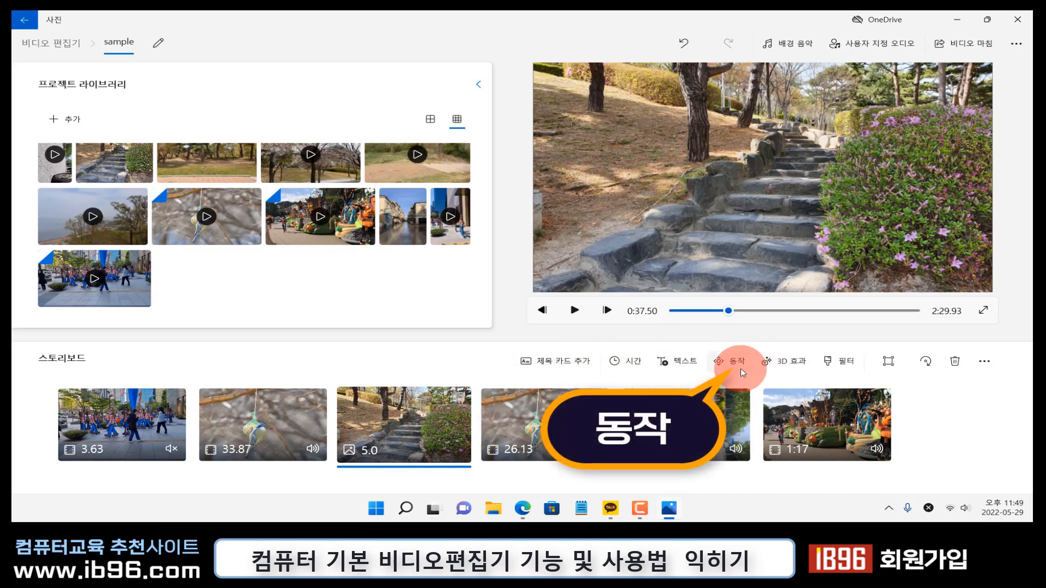
click(735, 362)
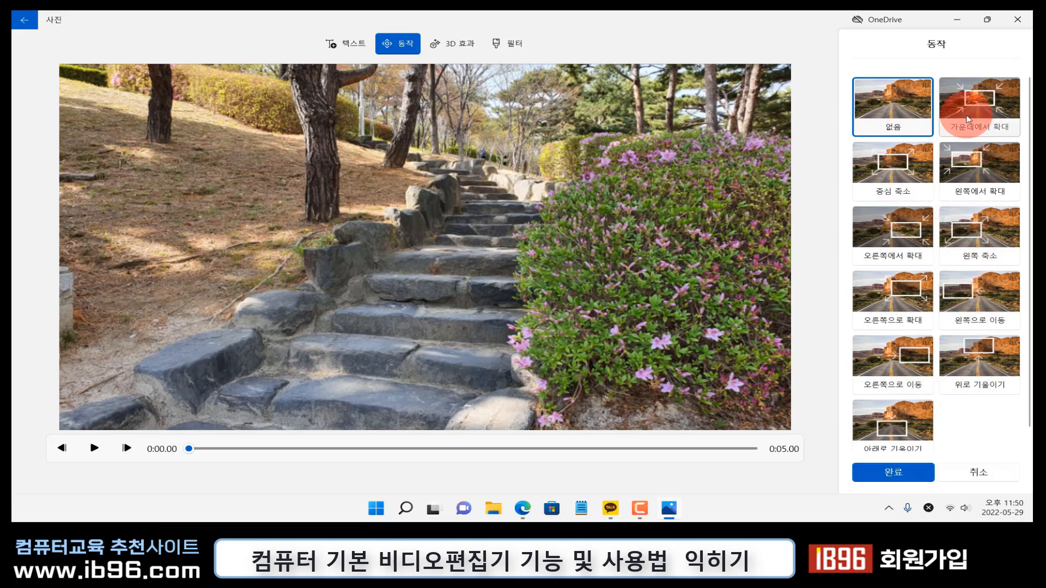
click(899, 230)
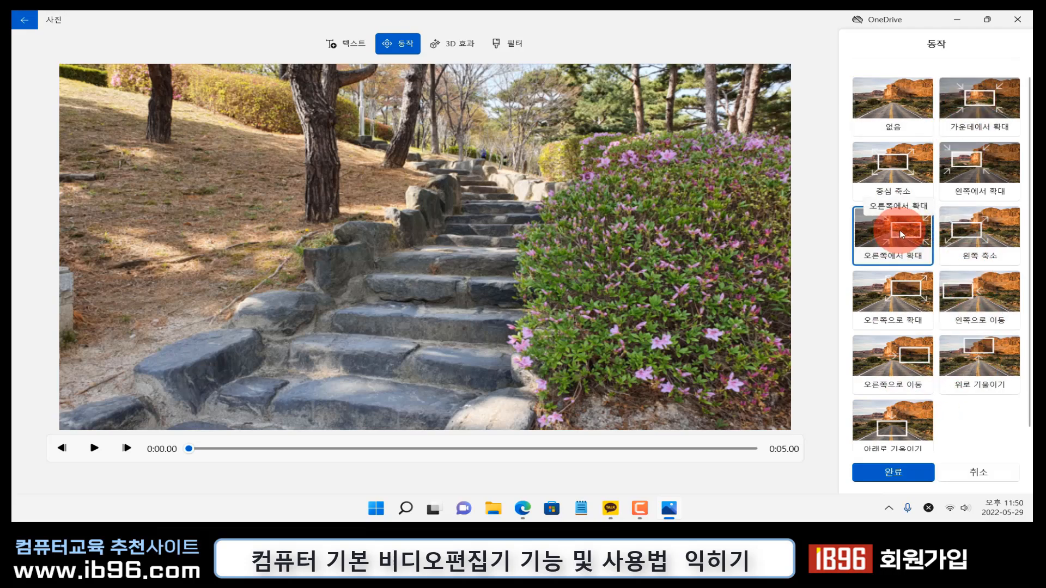
click(94, 448)
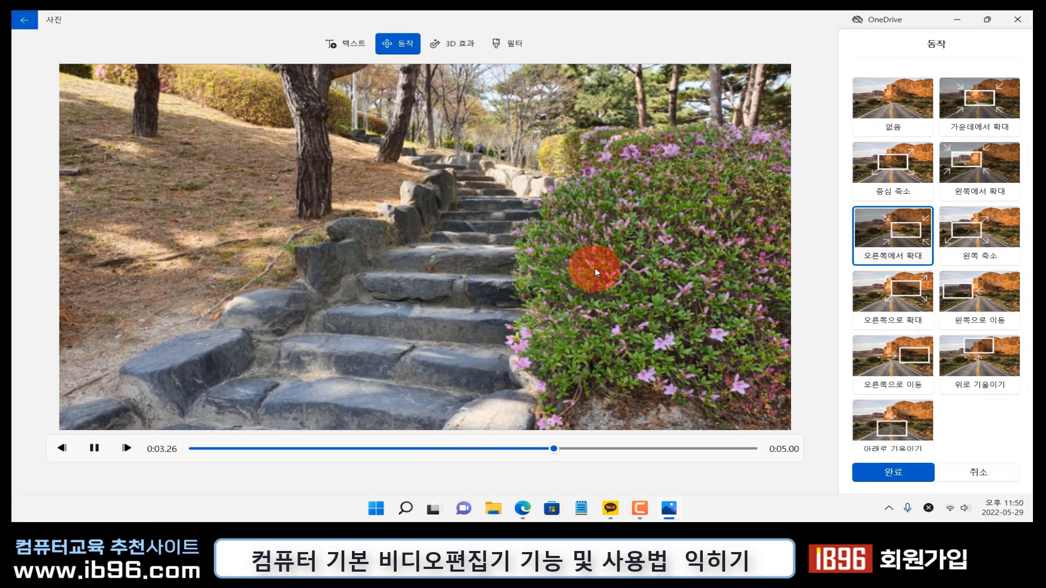
click(95, 448)
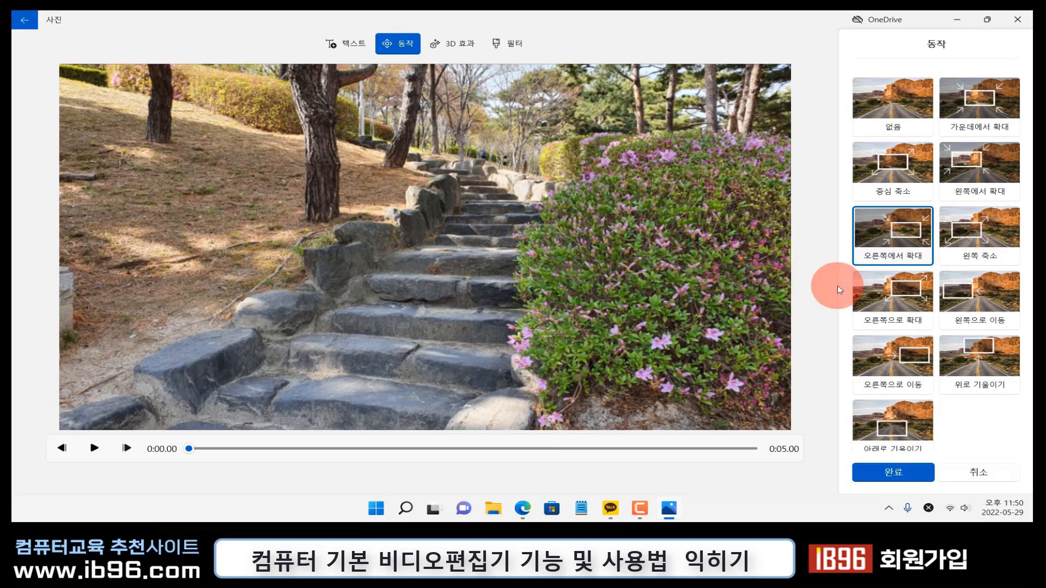
Preview the 위로 기울이기 motion on the photo, switch back to 오른쪽에서 확대 and save the motion
click(984, 373)
click(94, 449)
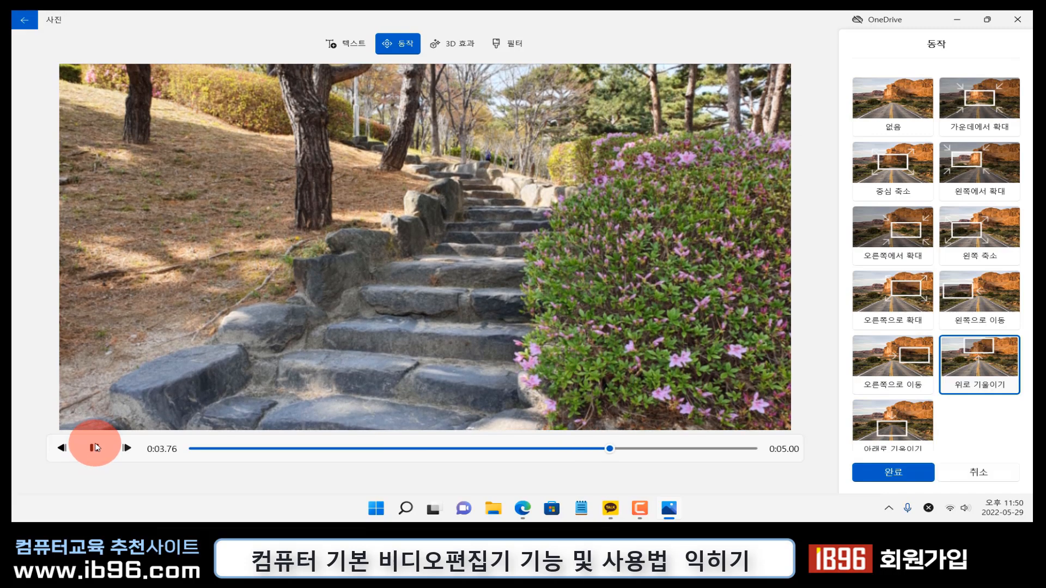
click(925, 215)
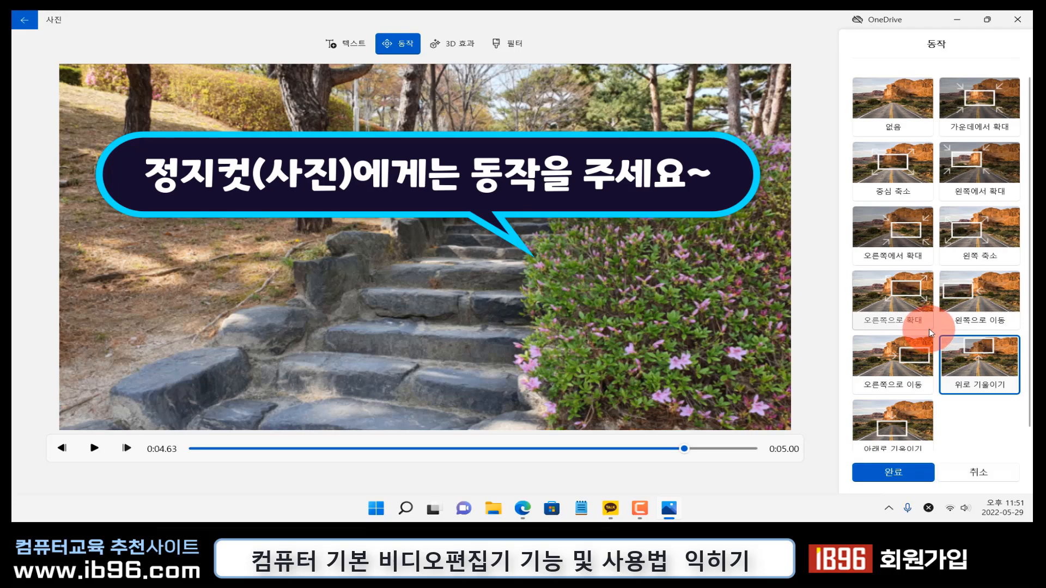
click(911, 231)
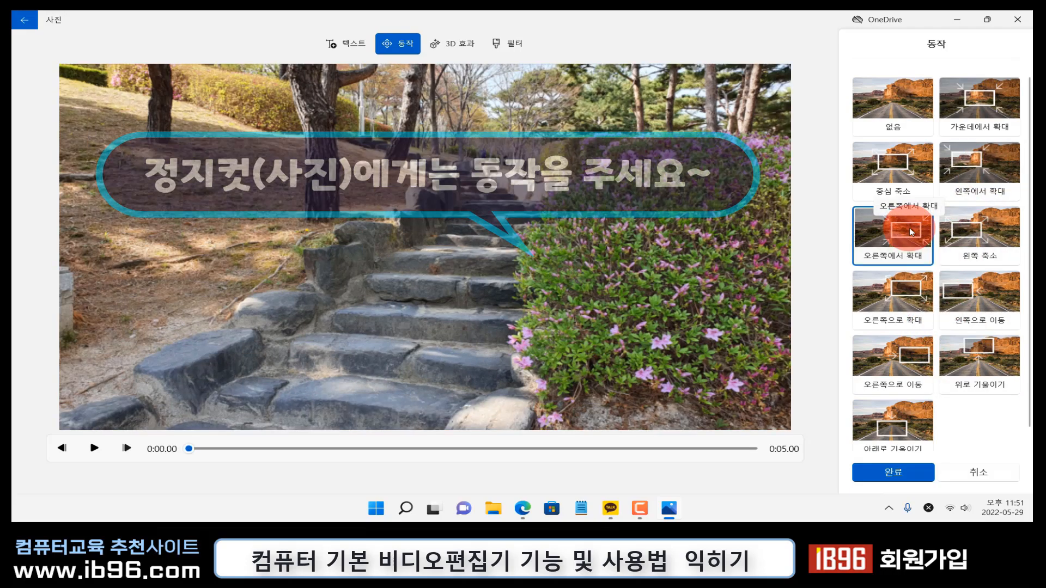
click(896, 478)
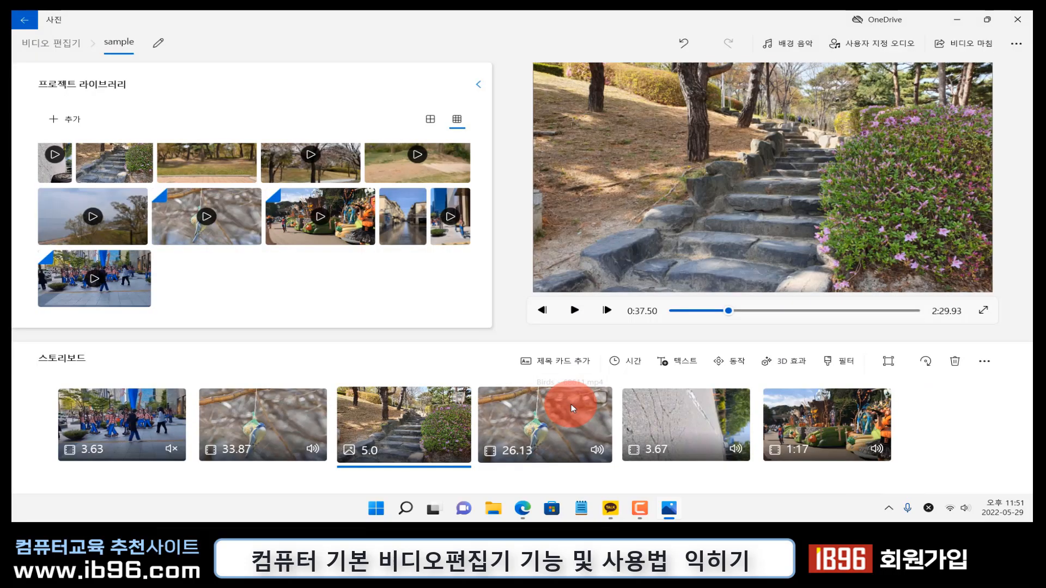
Open the filters for the first storyboard clip and preview several, from 클래식 through 진주, 차가운 빙하 and 세피아 to 흑백 잉크
click(124, 417)
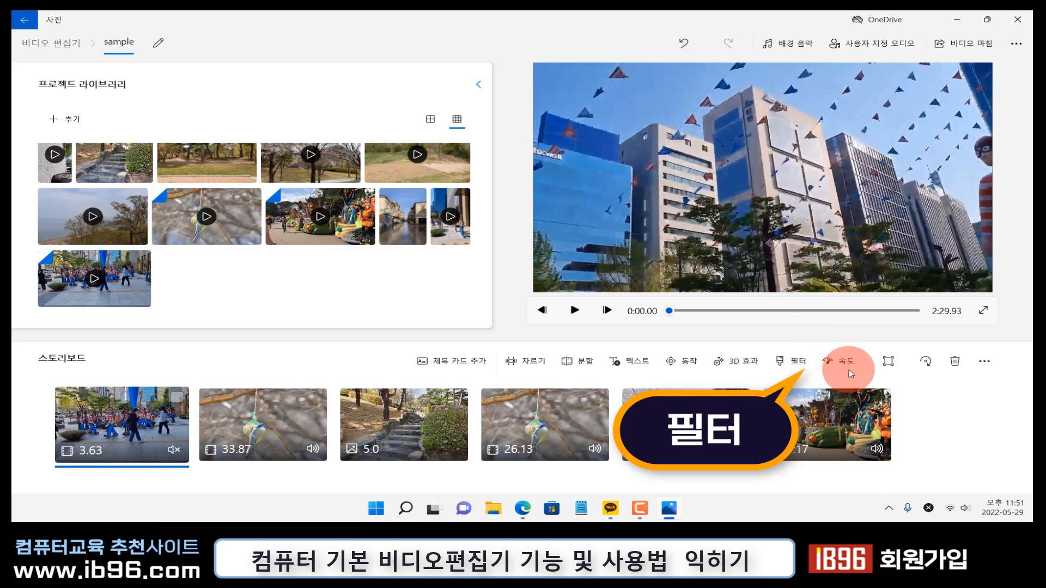
click(798, 364)
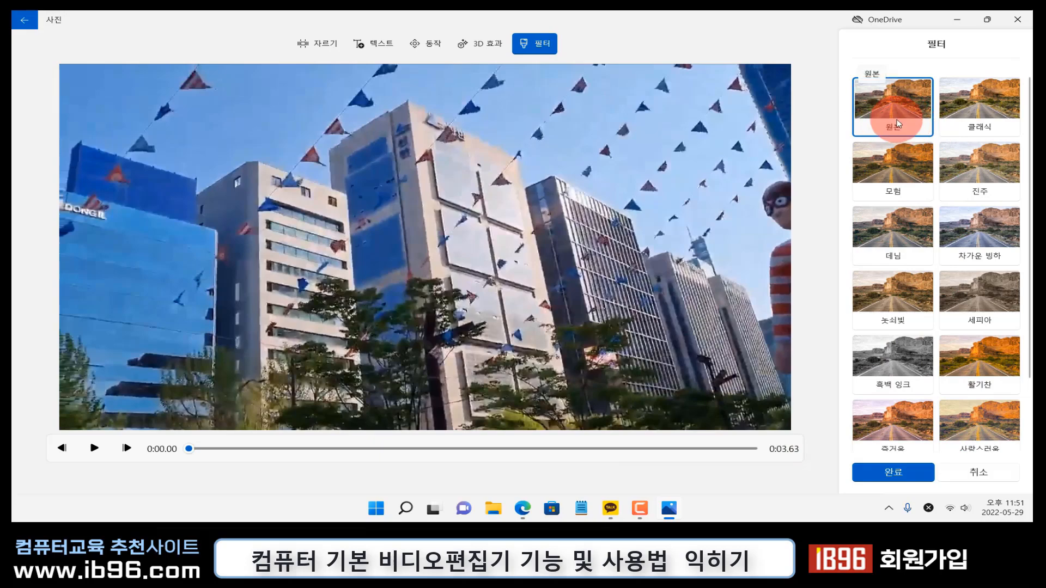
click(957, 115)
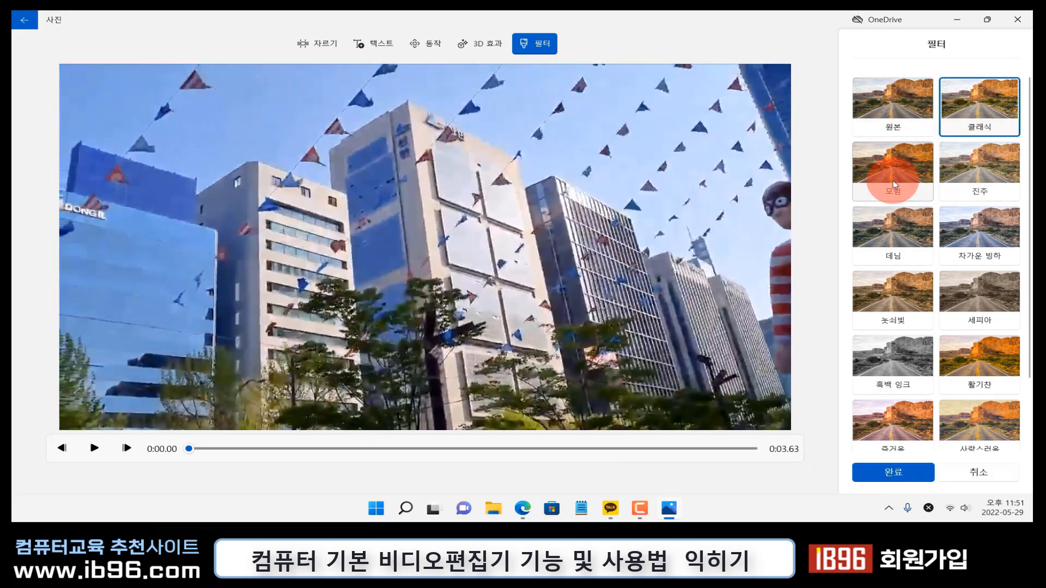
click(894, 181)
click(967, 171)
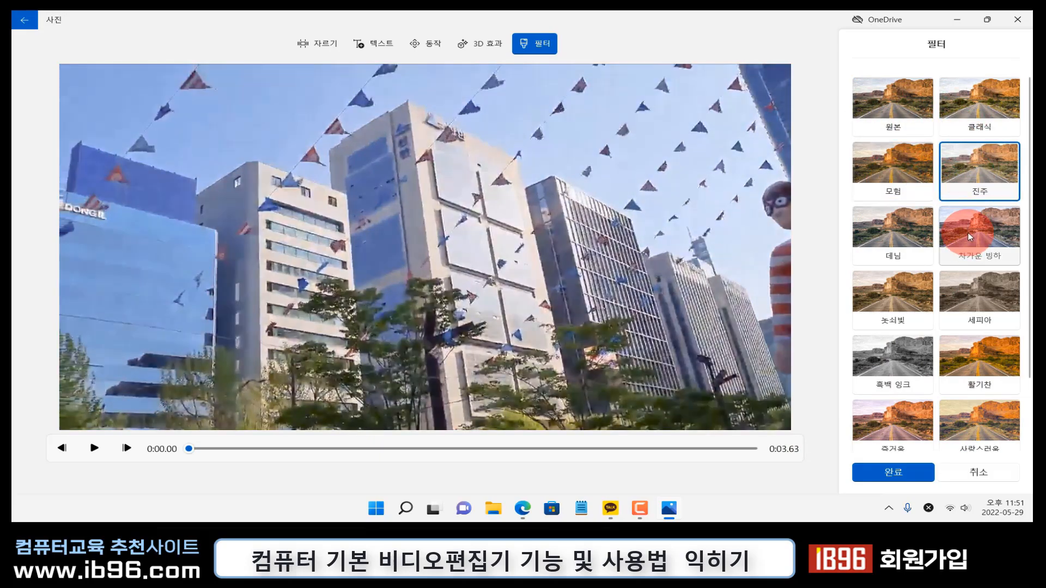
click(967, 232)
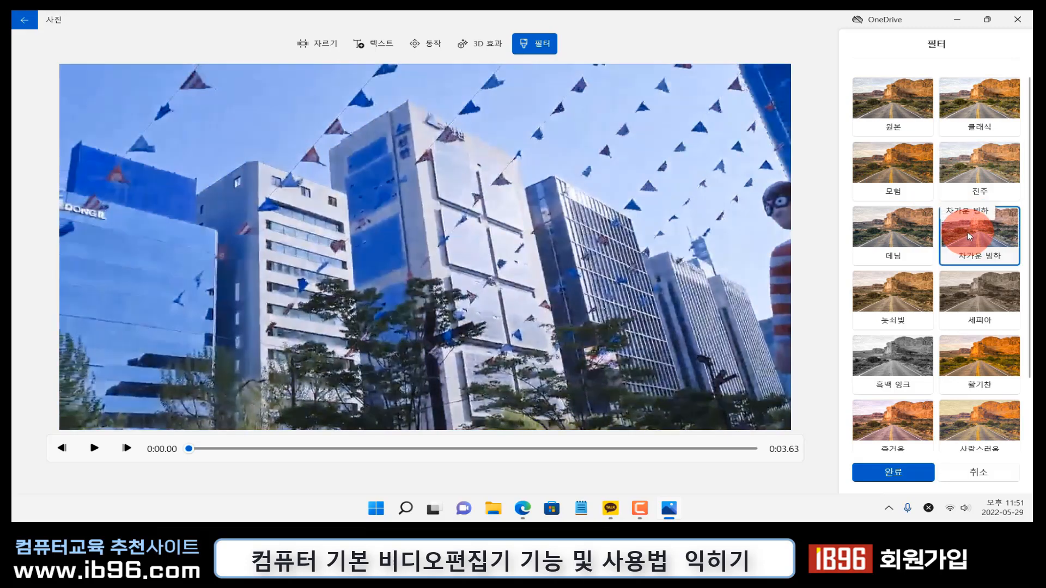
click(905, 299)
click(988, 300)
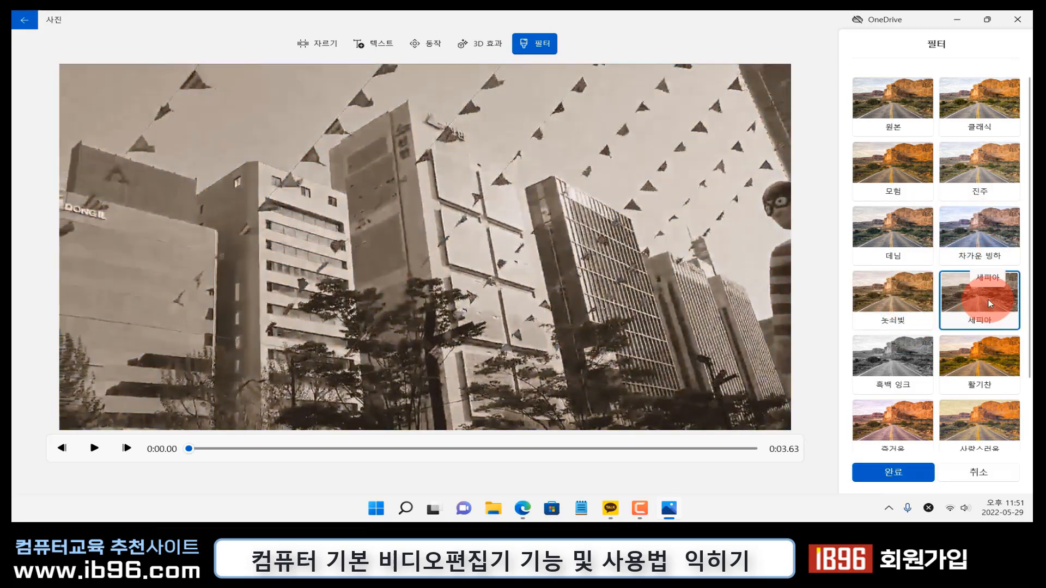
click(902, 364)
scroll(991, 294, down, 2)
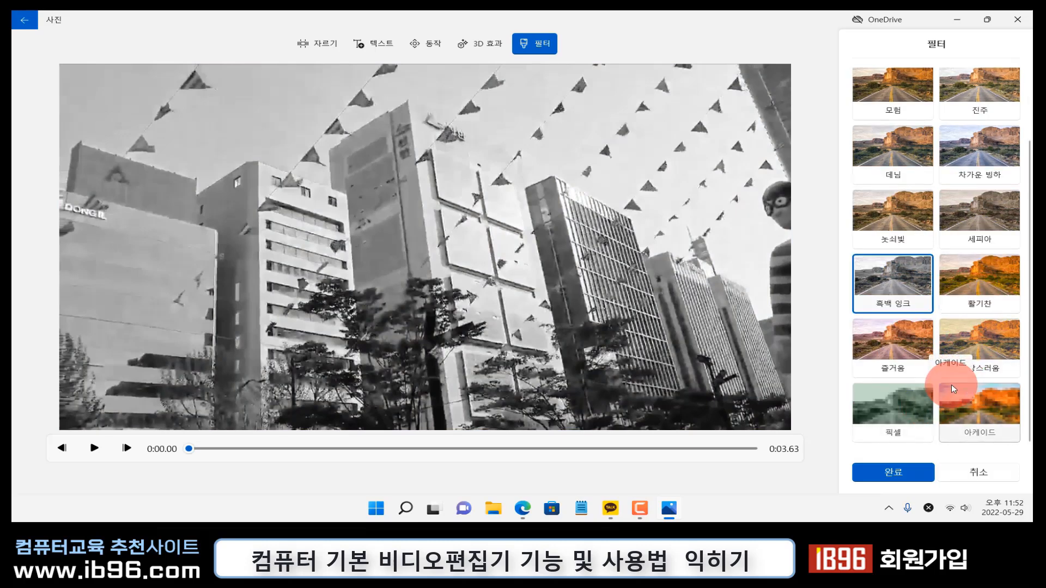
scroll(951, 385, up, 2)
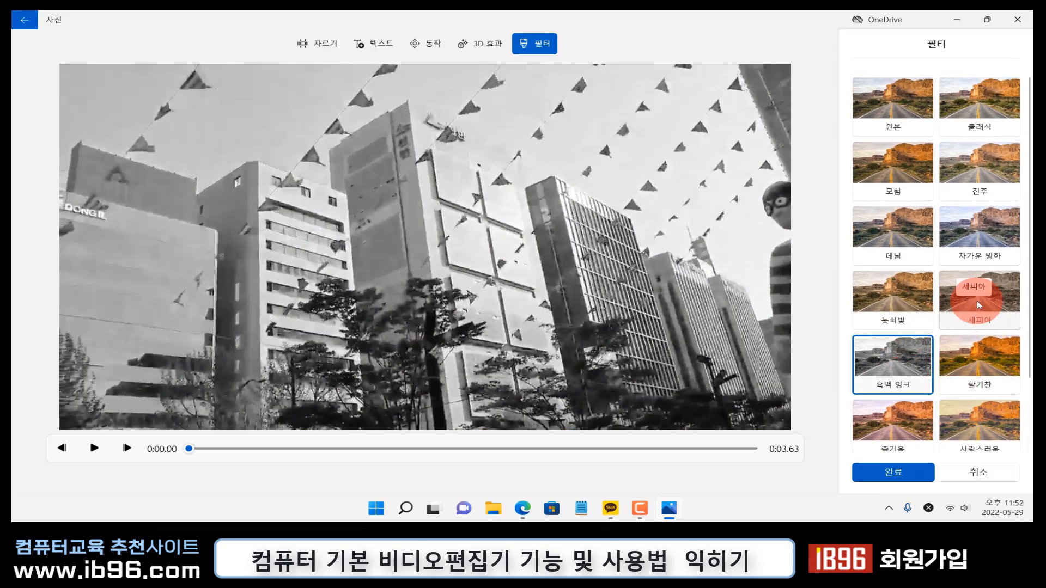
Apply the 세피아 filter to the first storyboard clip, save it and play the project preview
click(999, 299)
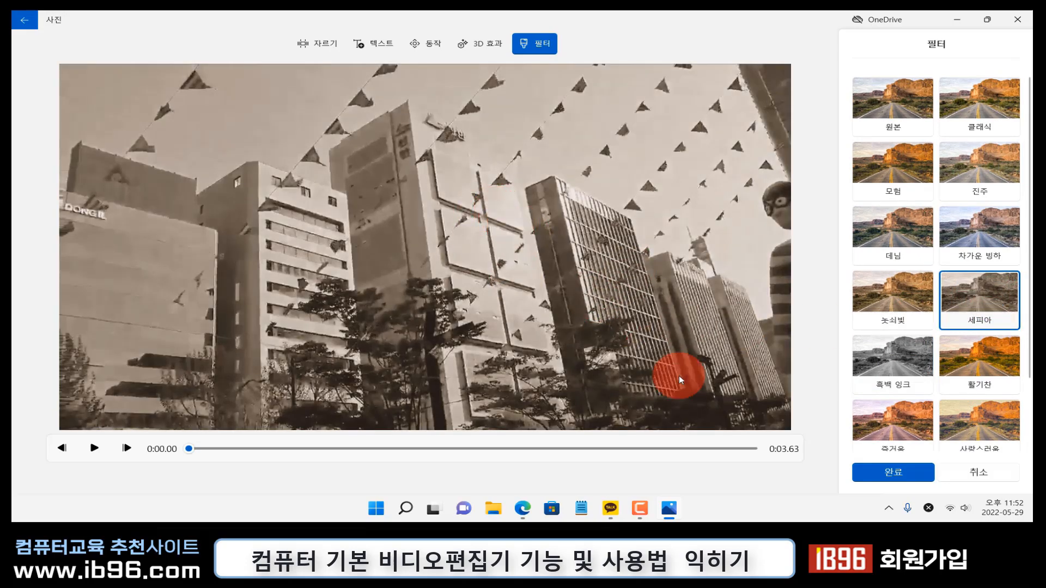
click(867, 472)
click(574, 310)
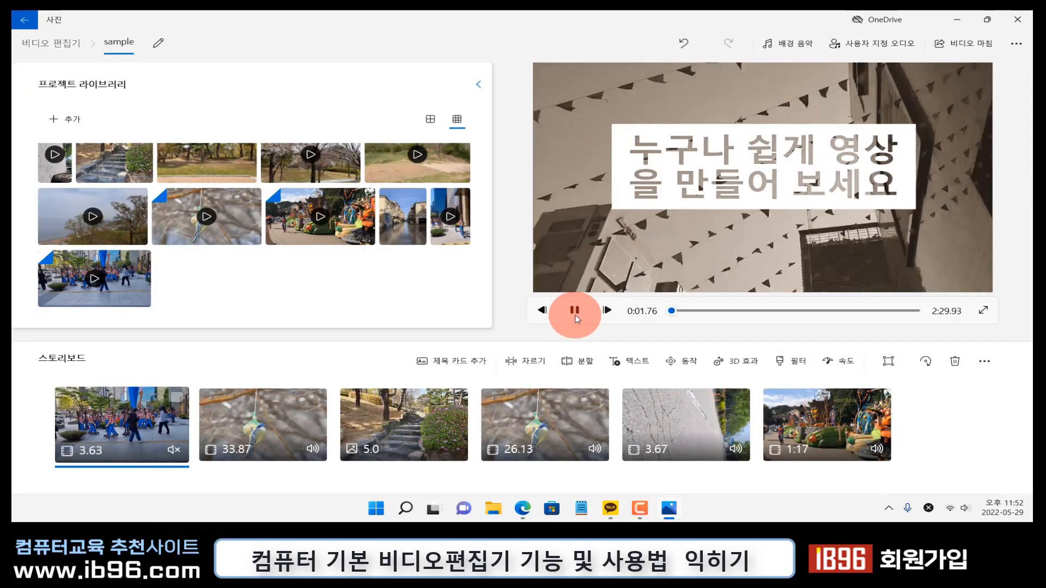
click(575, 314)
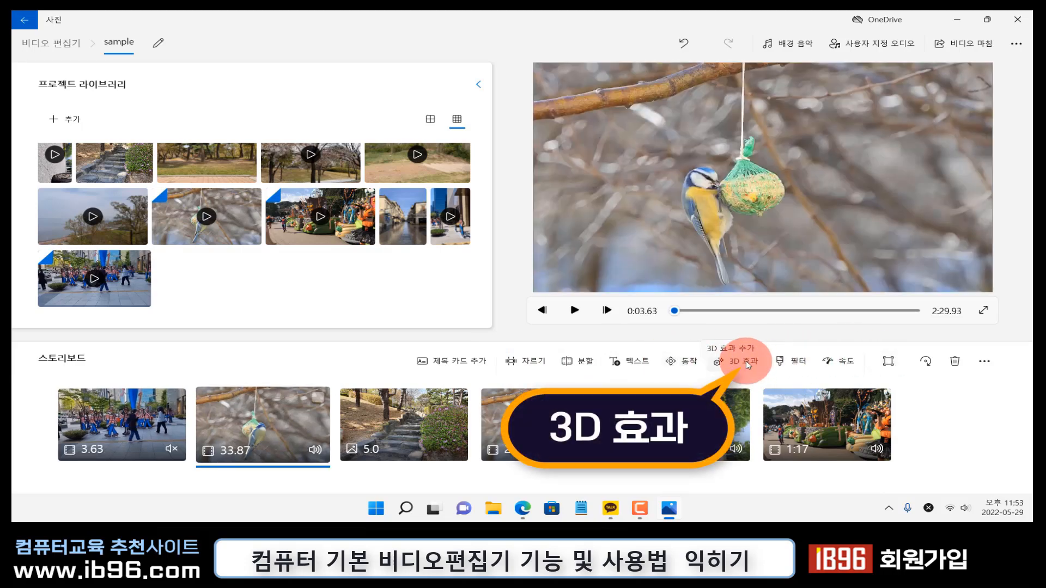
Add the 바람에 흩날리는 눈송이 3D effect to the first Birds clip and dismiss the tip
click(744, 361)
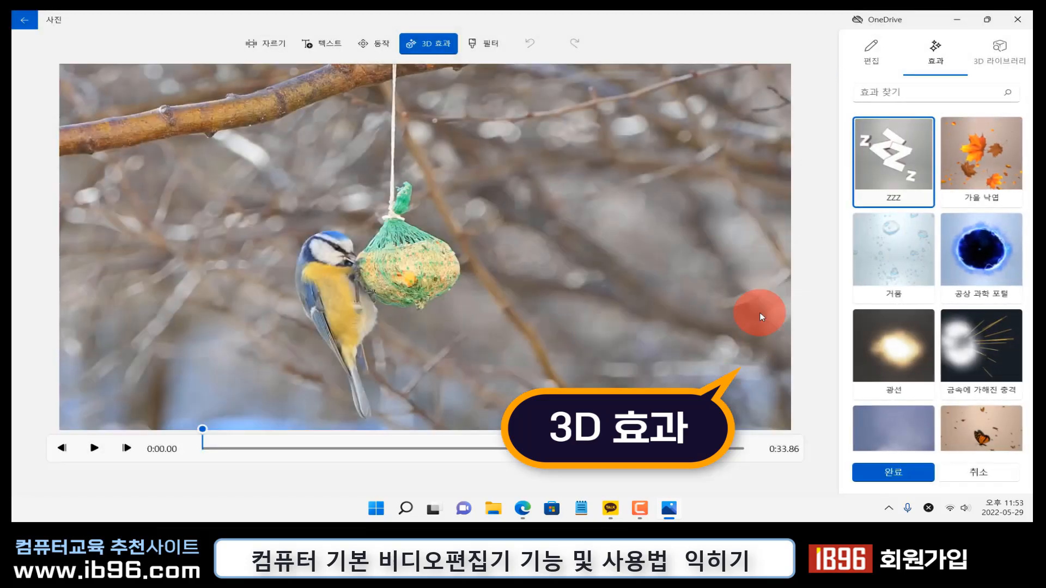
scroll(981, 305, down, 3)
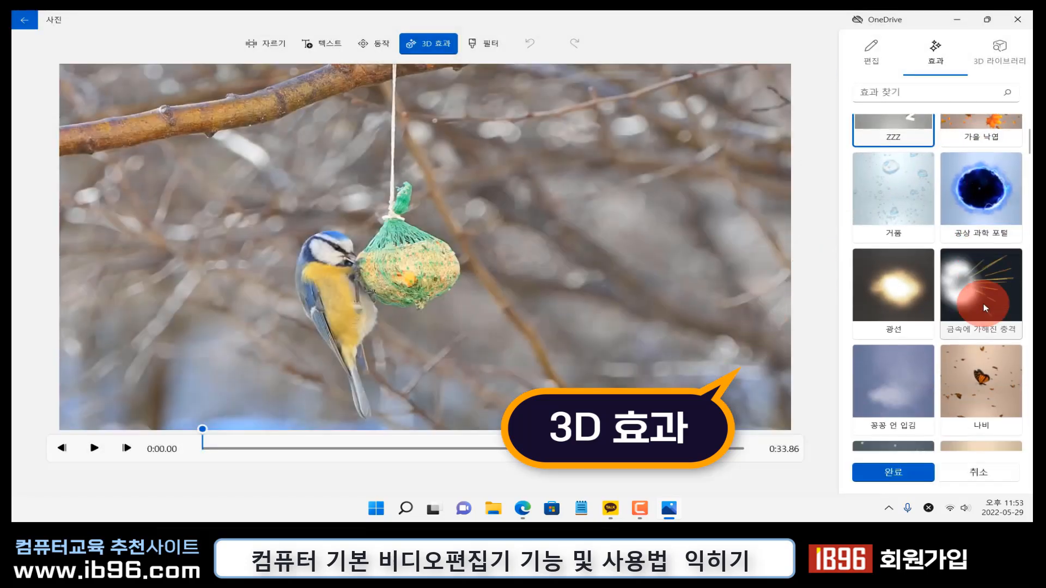
scroll(983, 305, down, 5)
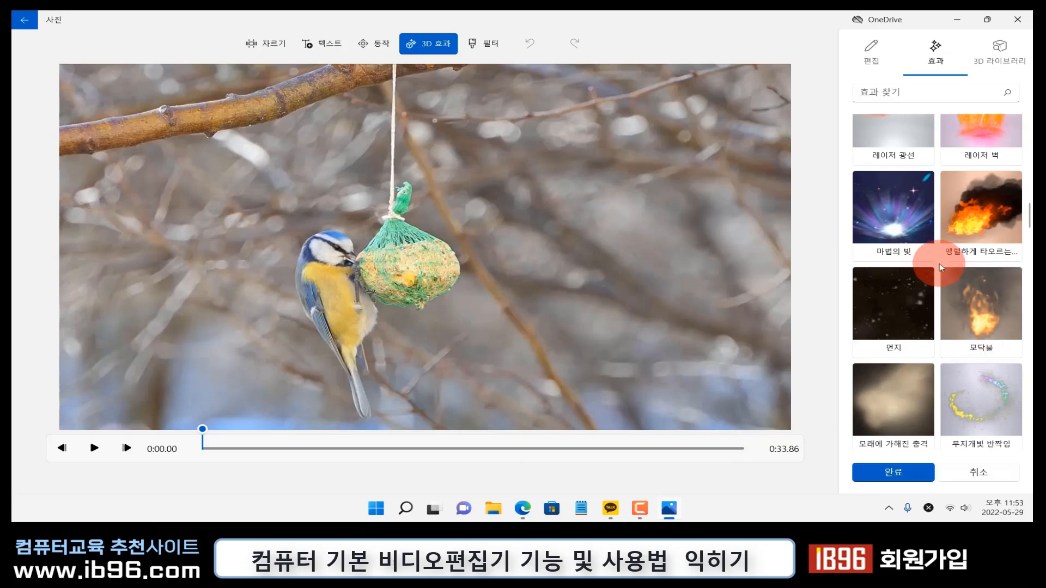
scroll(939, 263, down, 3)
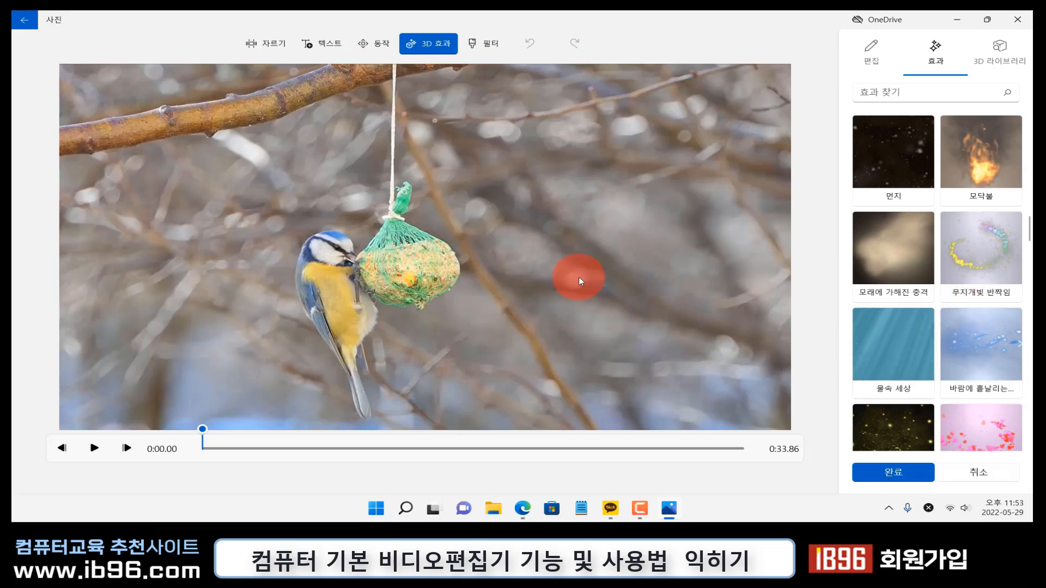
click(973, 342)
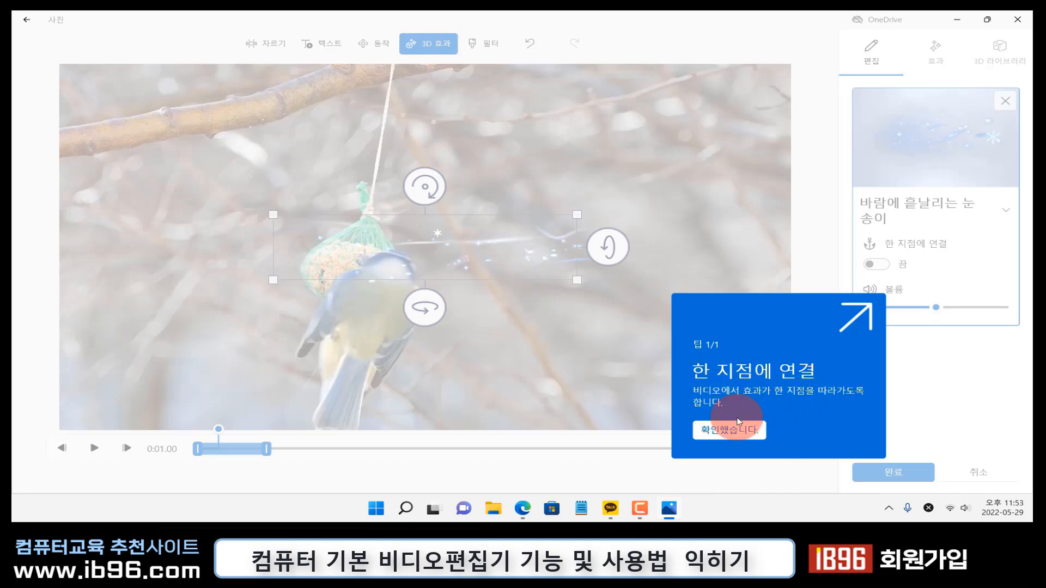
click(735, 431)
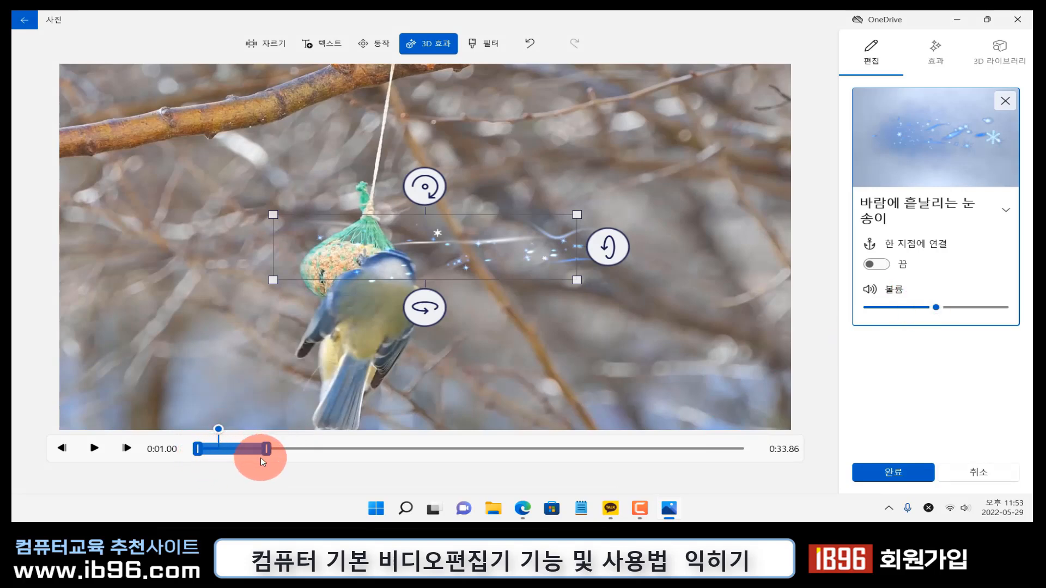
Play the snowflake effect from the start of the Birds clip, then pause it
drag(224, 430, 202, 431)
click(94, 448)
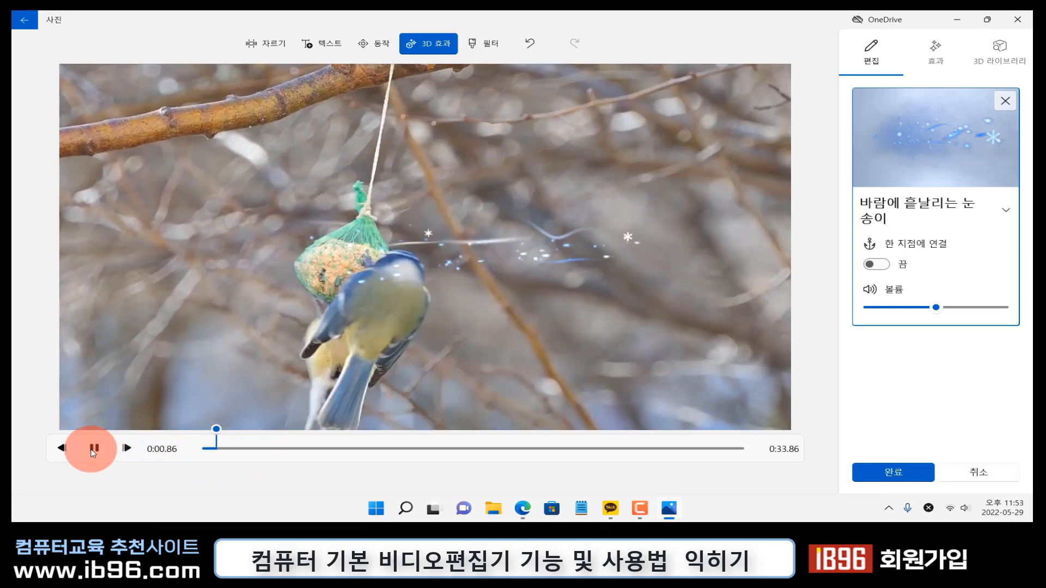
click(94, 447)
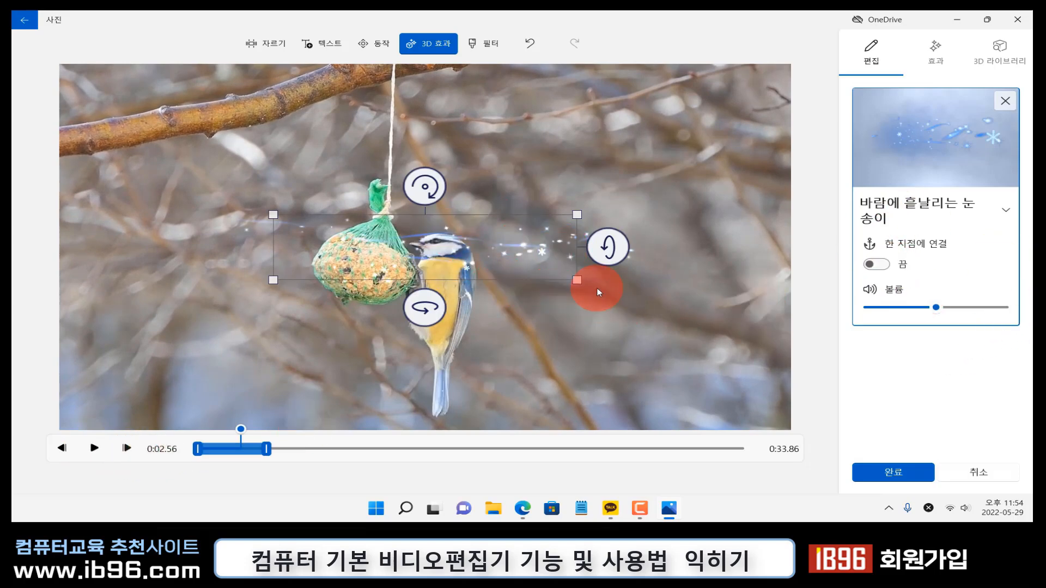
Enlarge the snowflake effect to span nearly the full frame width and turn its volume all the way down
drag(578, 280, 745, 337)
drag(274, 215, 133, 158)
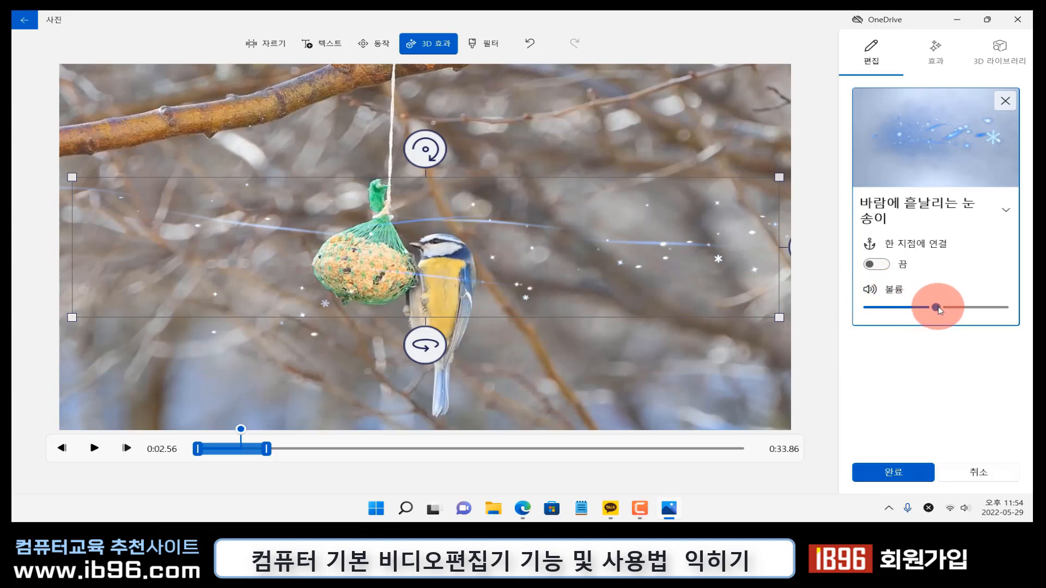
drag(935, 307, 854, 308)
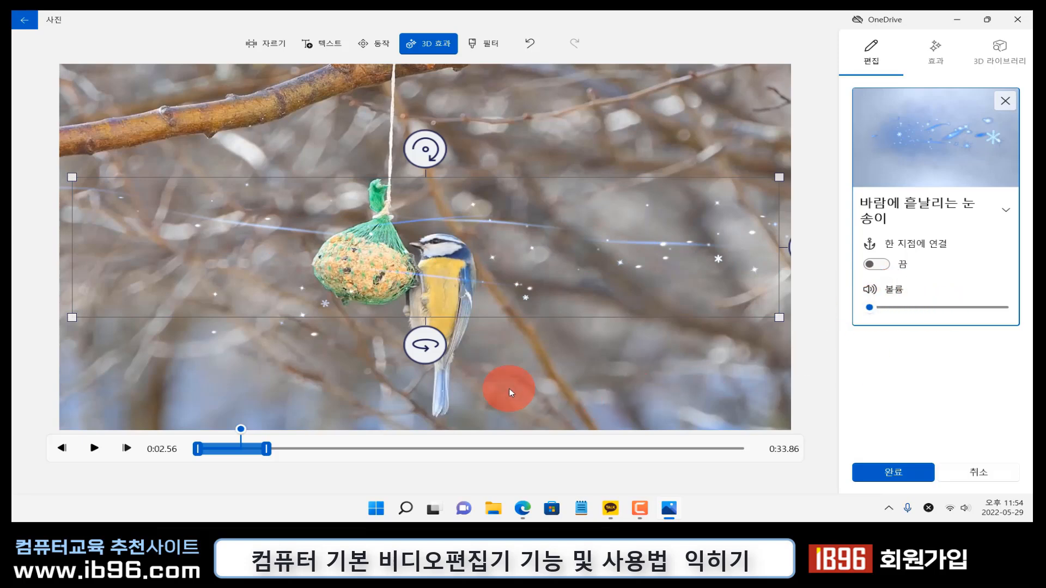
Play the enlarged snowflake effect from the clip's start, pause it and save the 3D effect
drag(240, 430, 201, 431)
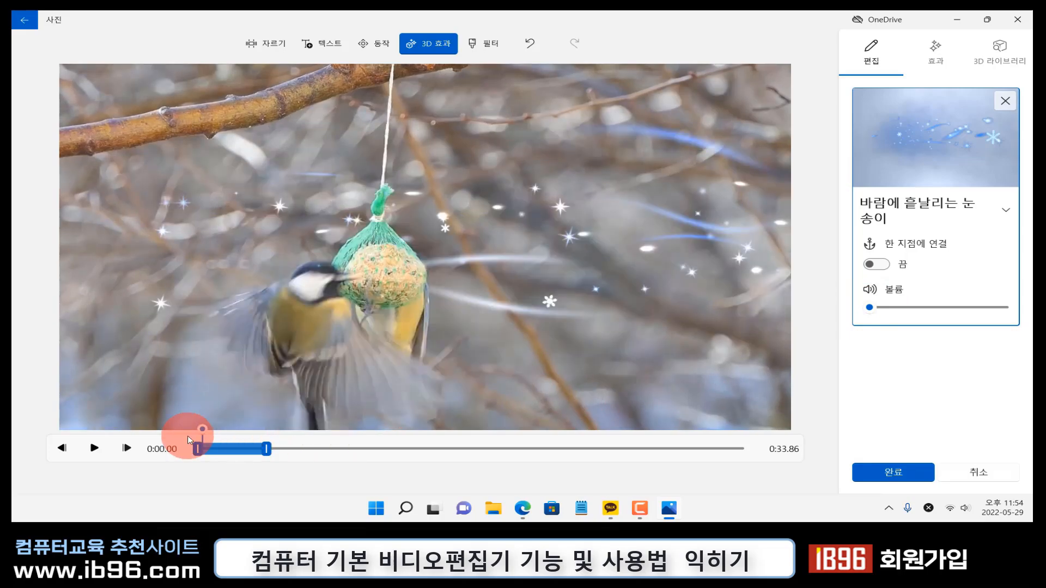
click(95, 450)
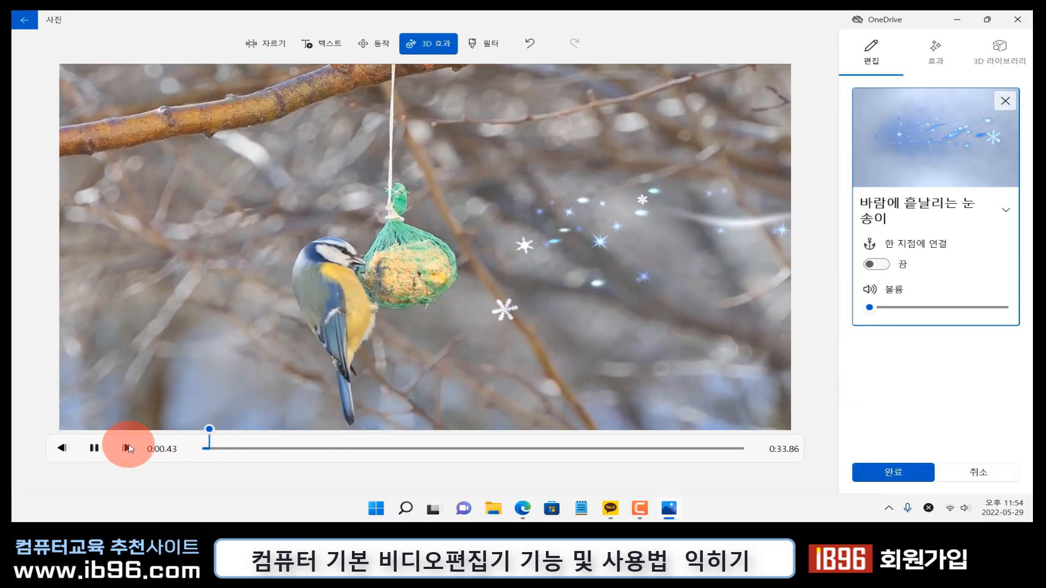
click(94, 448)
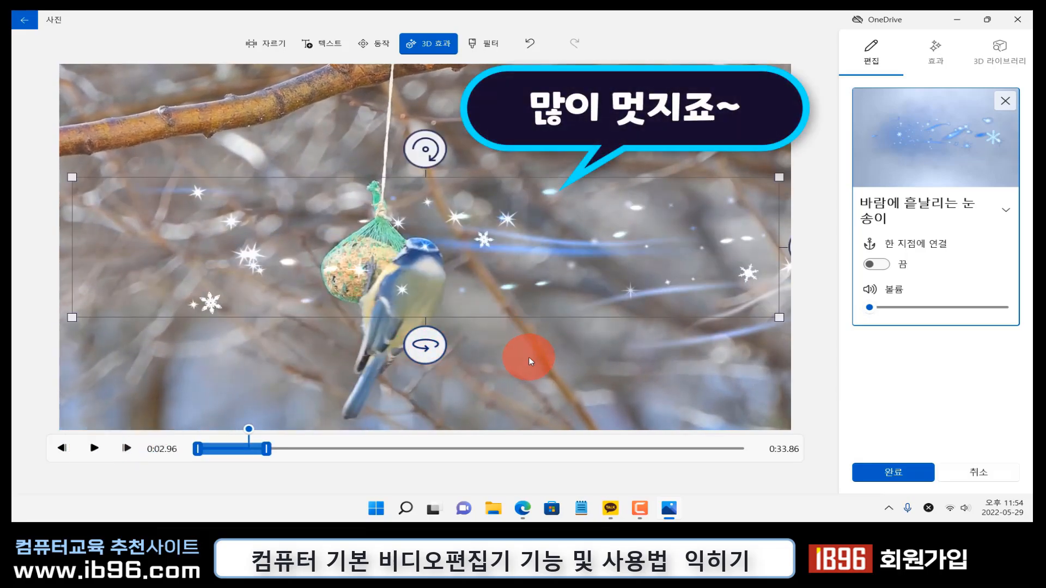
click(907, 475)
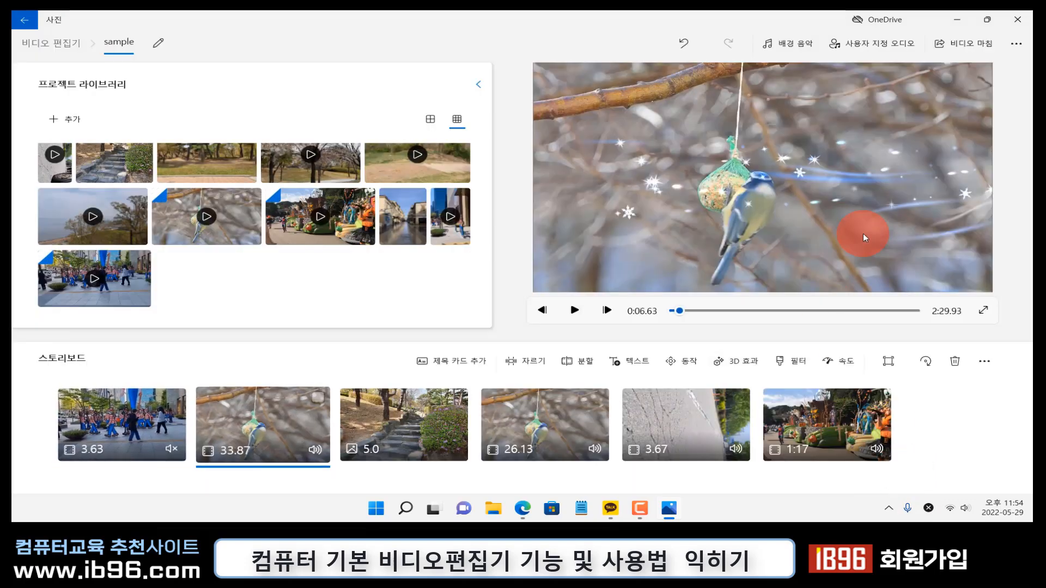
Play the first Birds clip in the project preview to check the snowflake effect, then pause
click(252, 431)
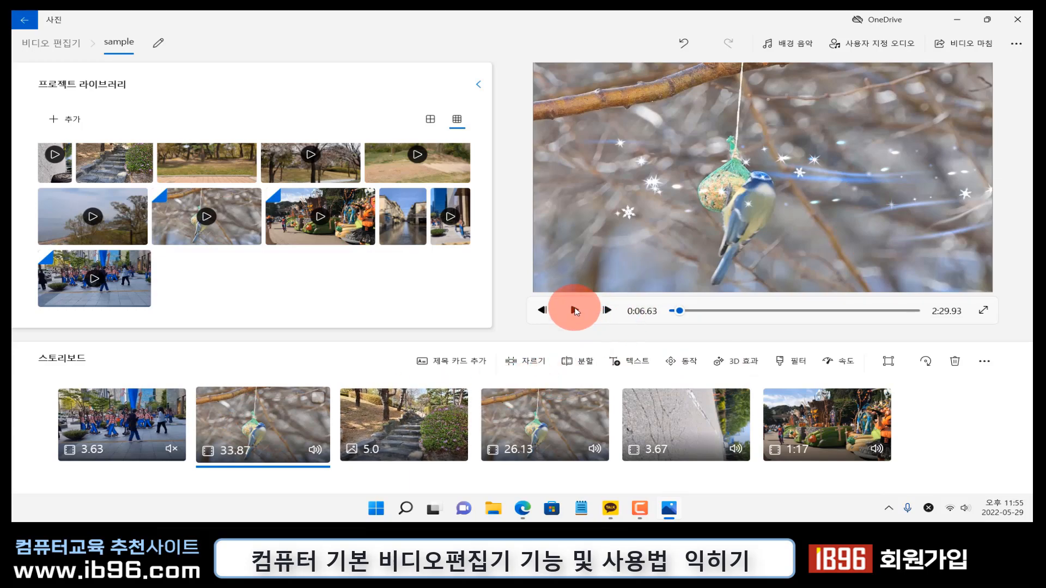
click(575, 311)
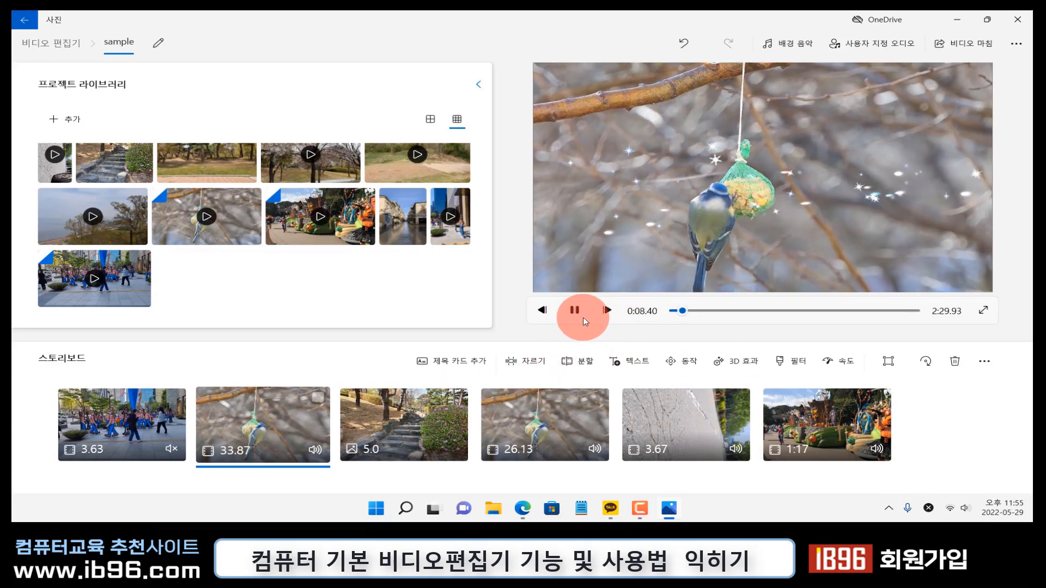
click(582, 317)
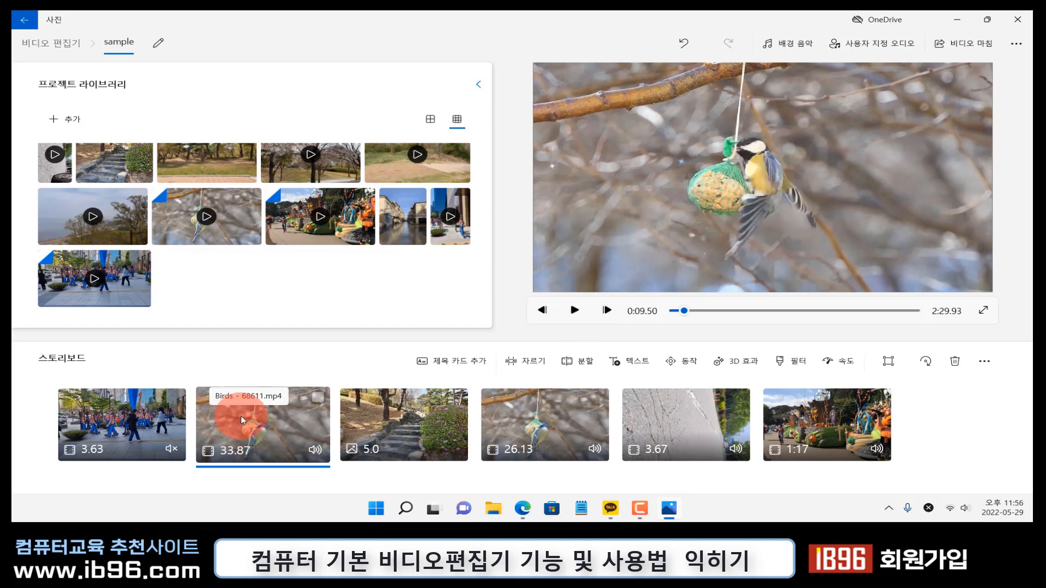
right_click(240, 417)
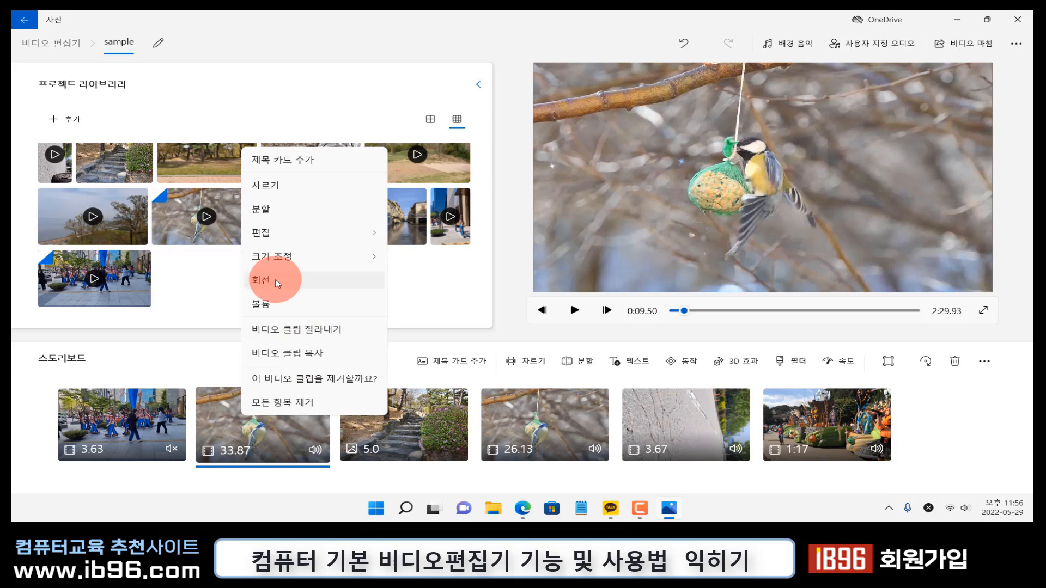
click(285, 191)
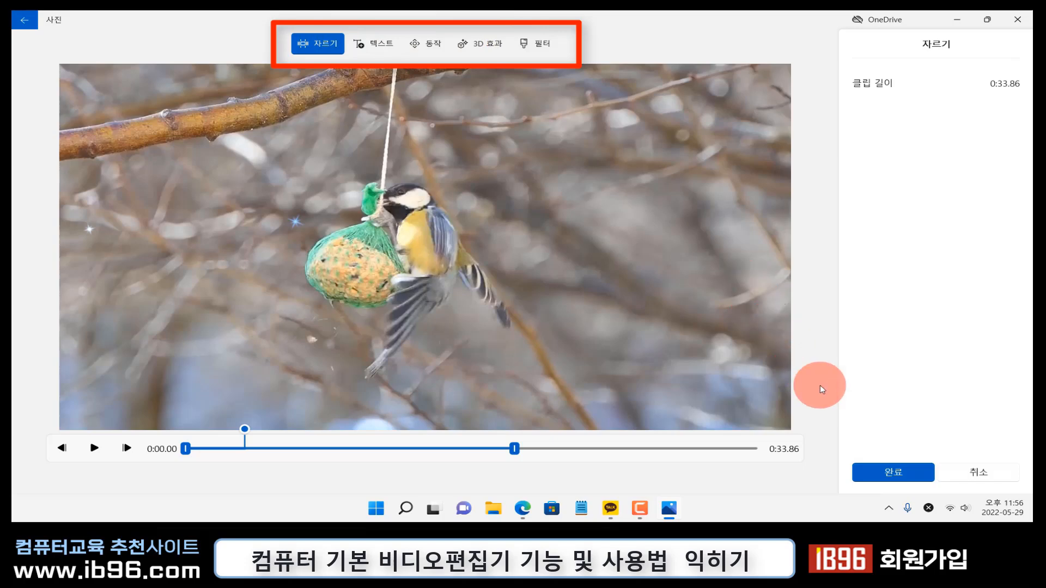
click(975, 471)
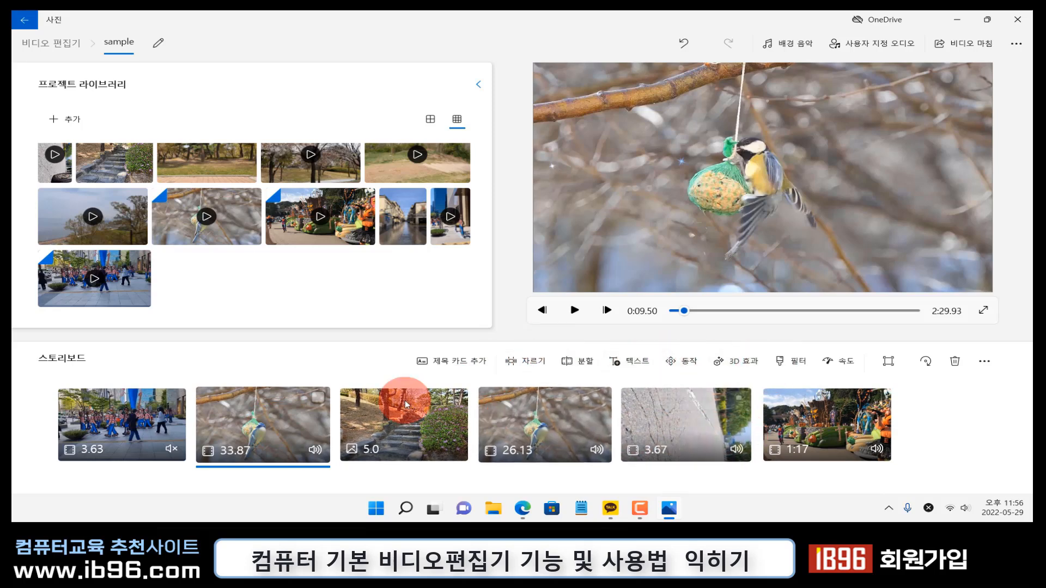
Play the first storyboard clip from its start to check the sepia look and caption, then pause
click(149, 420)
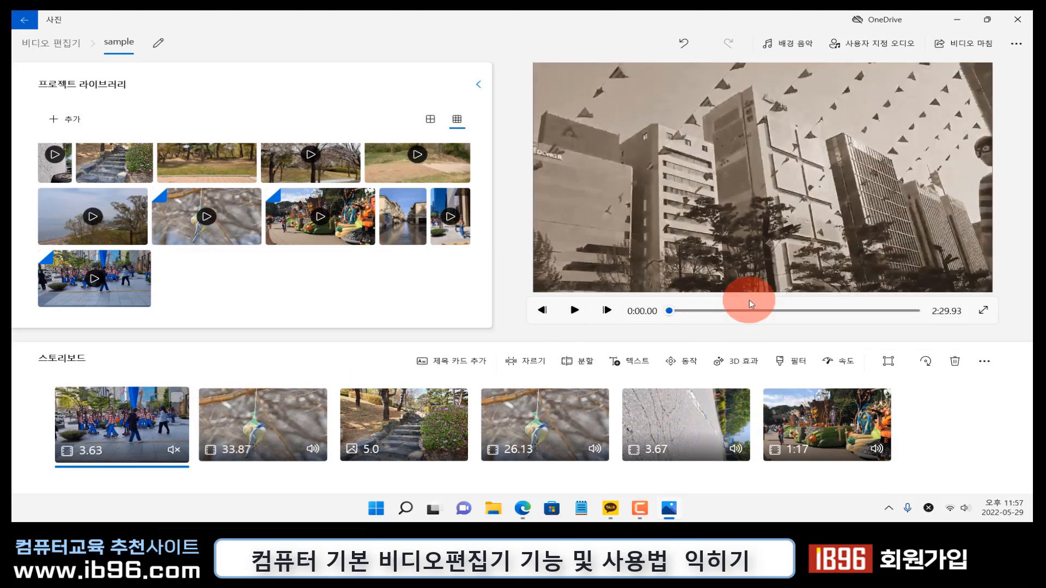
click(574, 311)
click(574, 312)
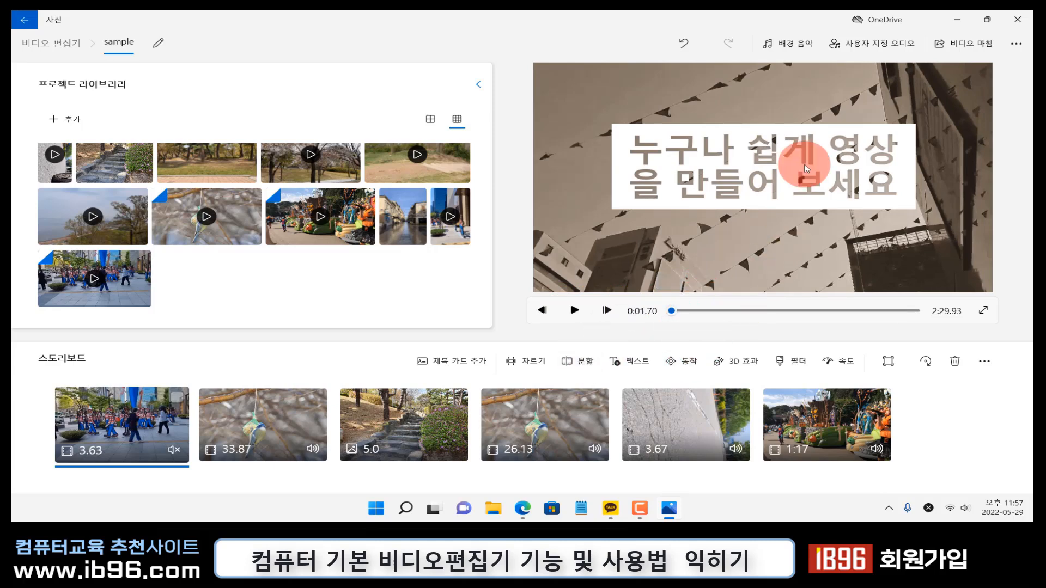
Open the background music selection and browse through the list of available tracks
click(801, 45)
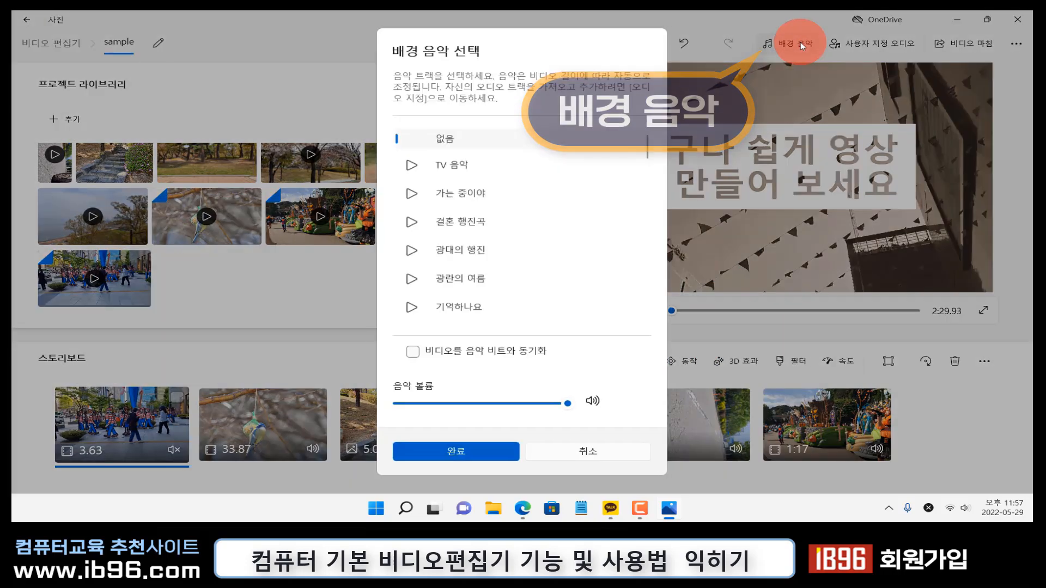
scroll(533, 196, down, 2)
scroll(534, 194, up, 2)
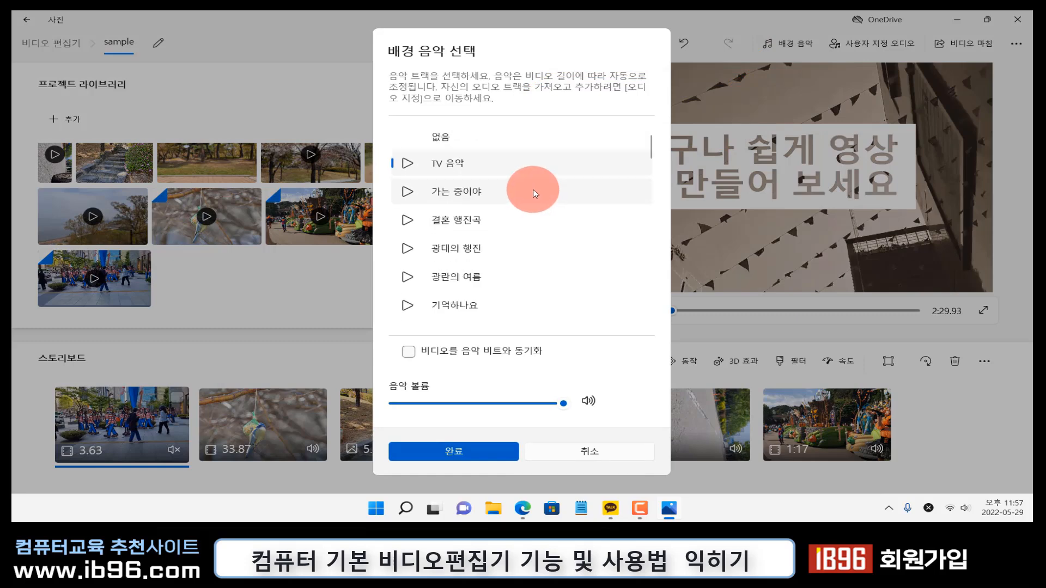
scroll(533, 189, down, 6)
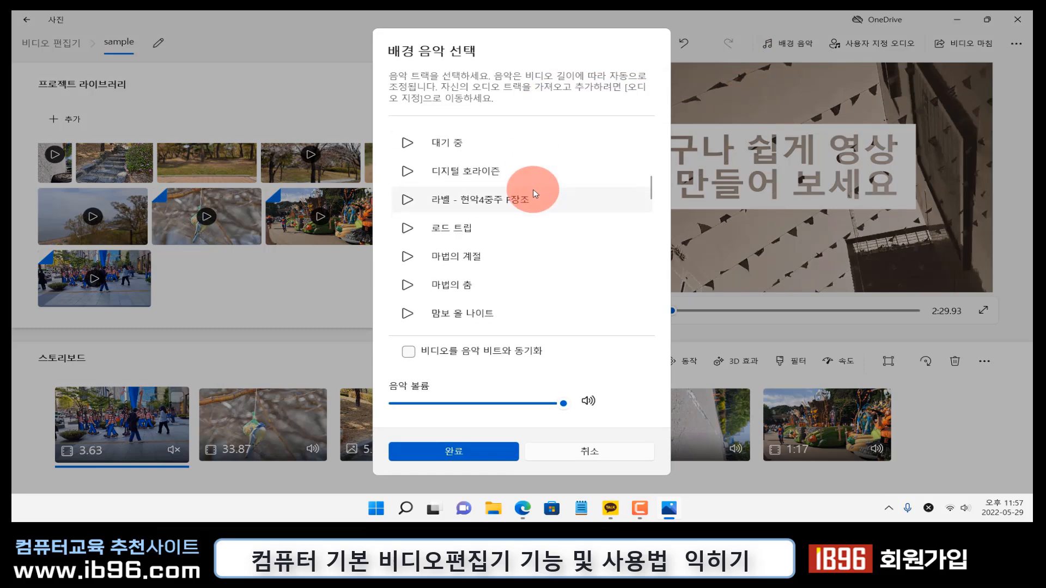
scroll(533, 189, down, 2)
scroll(533, 188, up, 5)
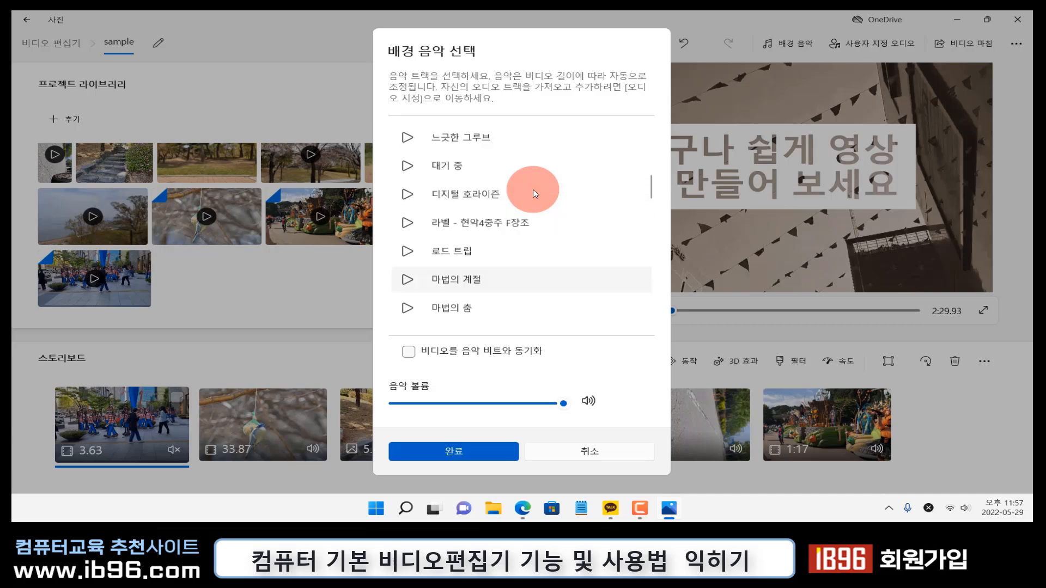
scroll(533, 189, up, 3)
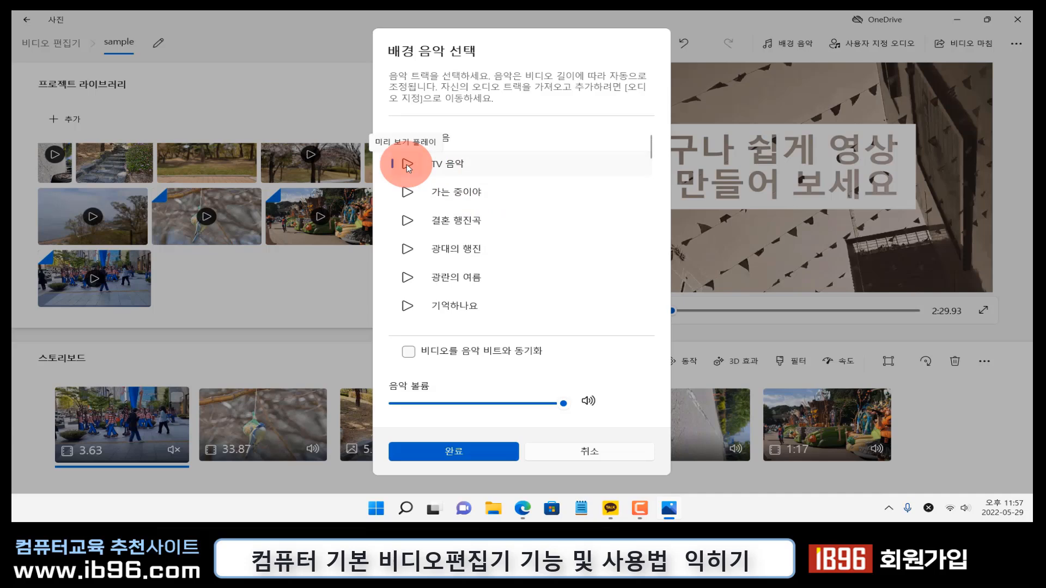
Preview several background music tracks, including TV 음악, 기억하나요 and 느긋한 그루브, and look further through the list
click(406, 165)
scroll(532, 198, down, 2)
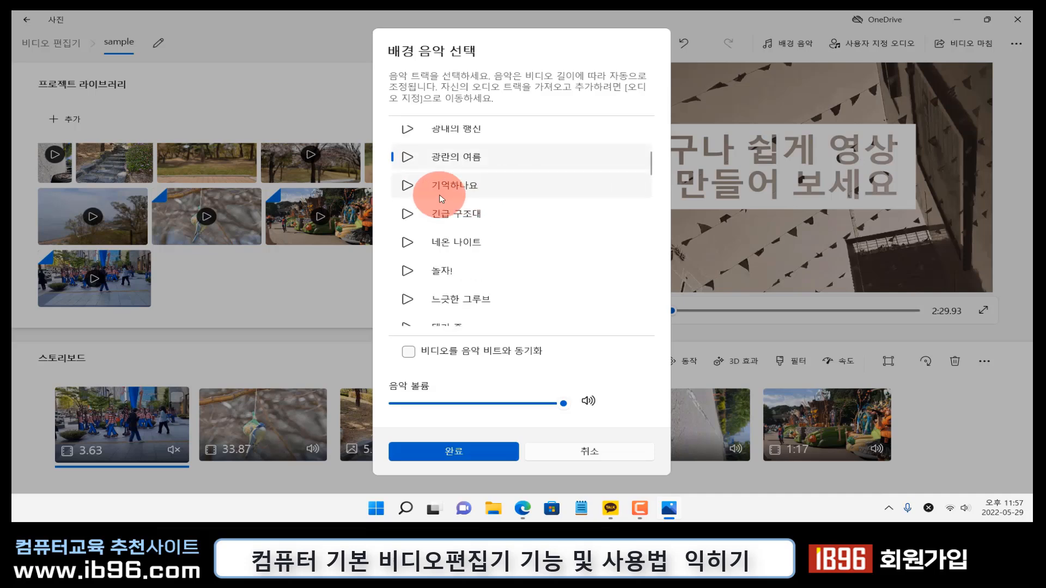
click(407, 186)
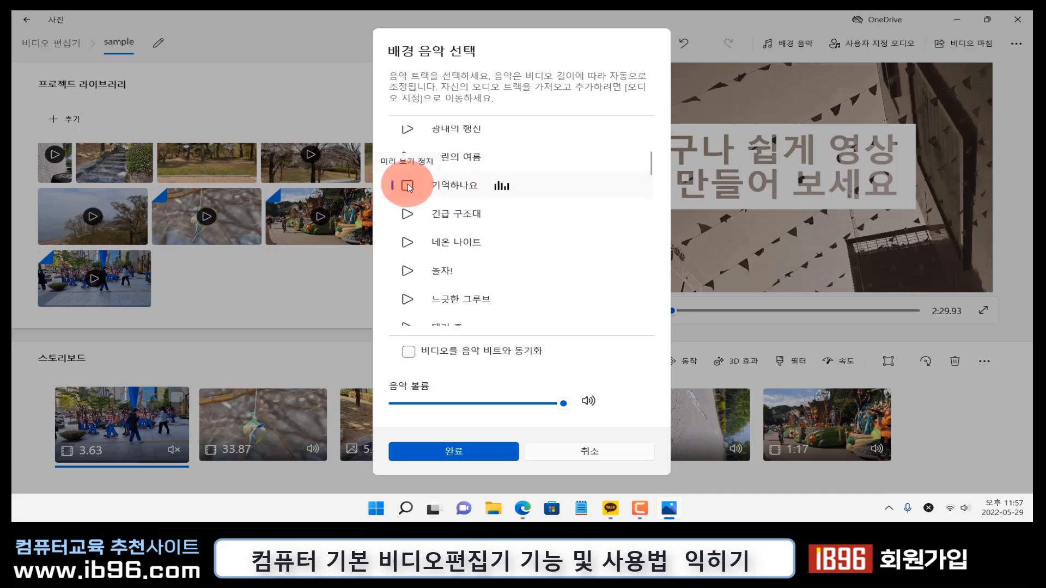
scroll(533, 187, down, 2)
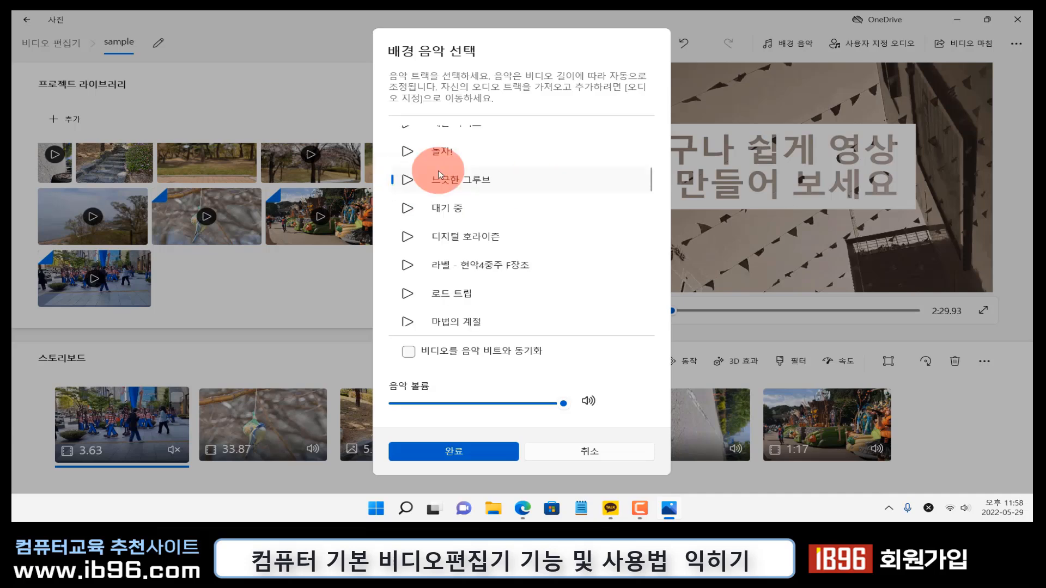
click(408, 181)
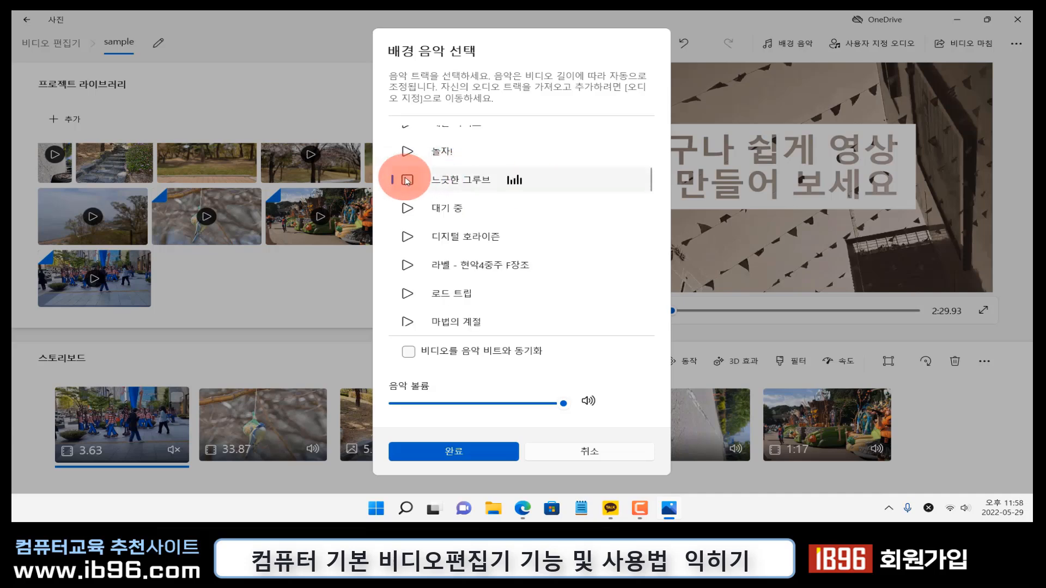
click(408, 181)
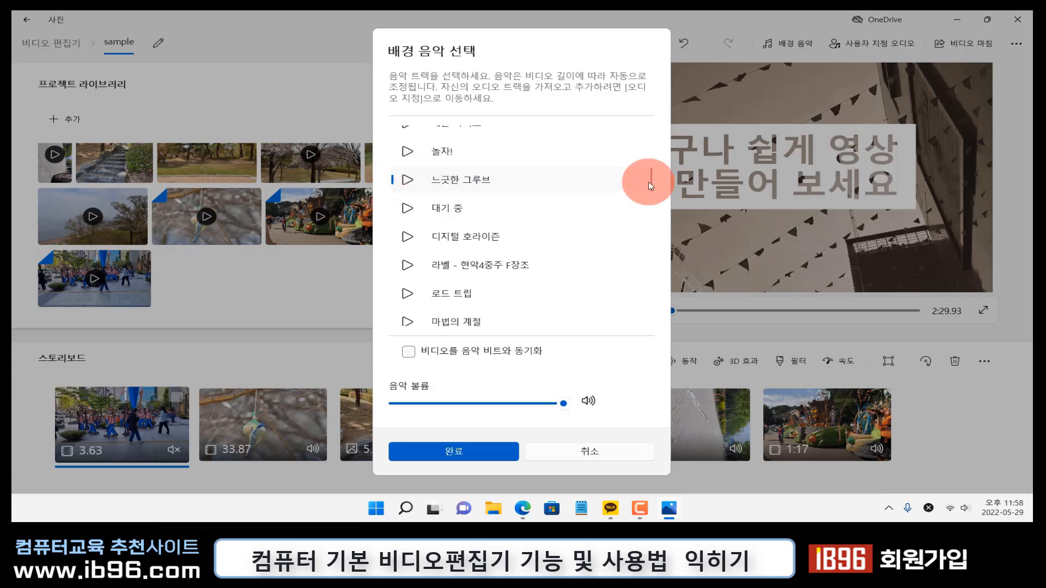
drag(652, 175, 604, 218)
click(603, 218)
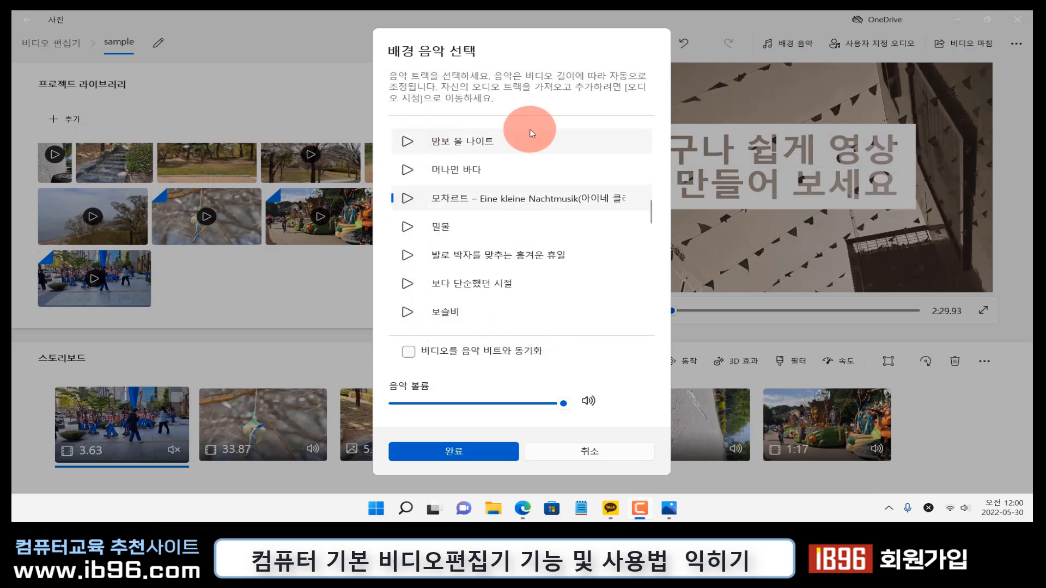
Apply 기억하나요 as the background music with the music volume set to 86
scroll(490, 218, up, 3)
click(418, 253)
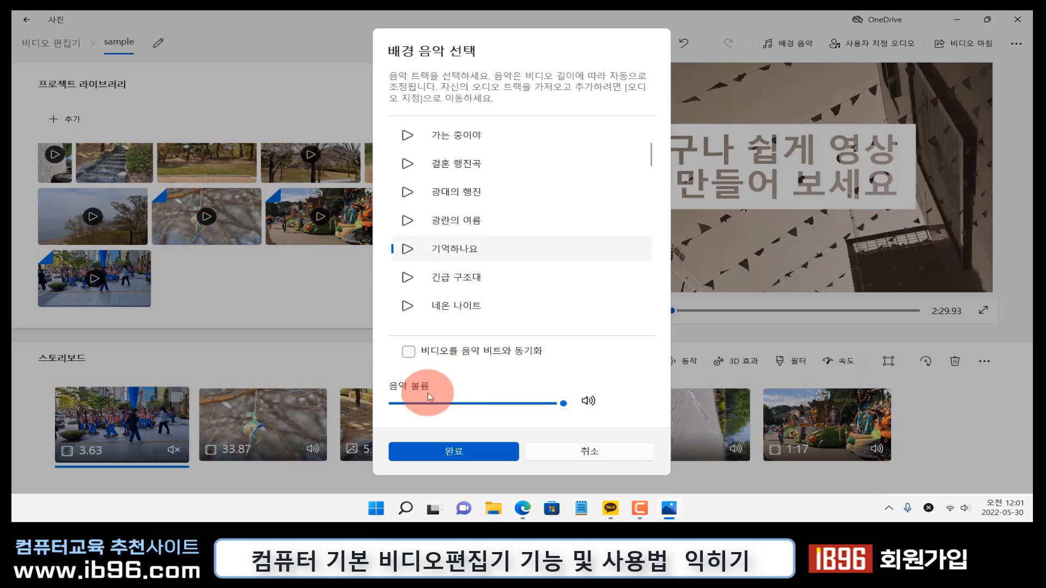
drag(564, 408, 511, 407)
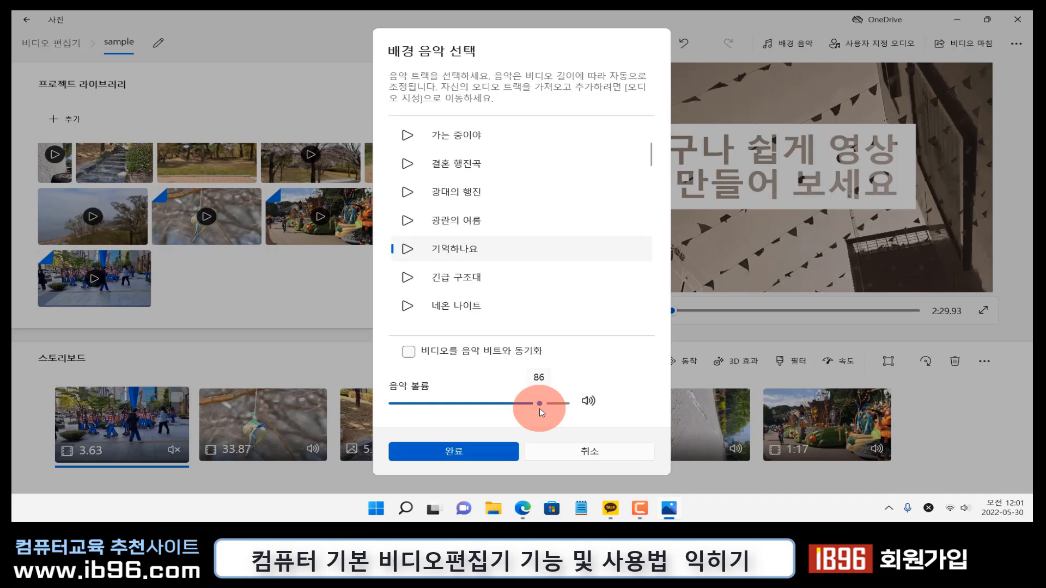
click(489, 455)
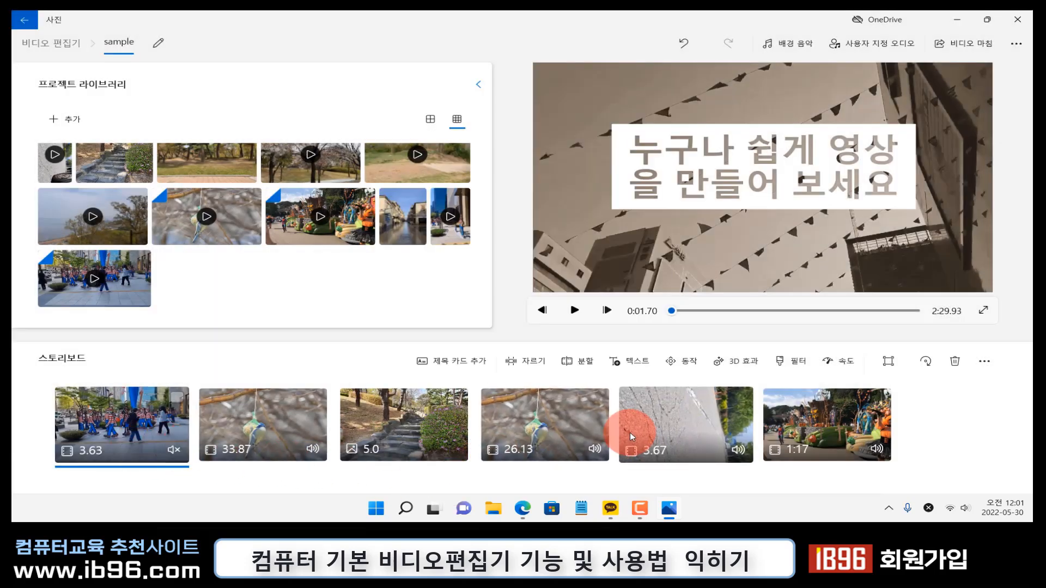
Play the project from the first clip into the Birds clip to check the background music, then pause
click(576, 309)
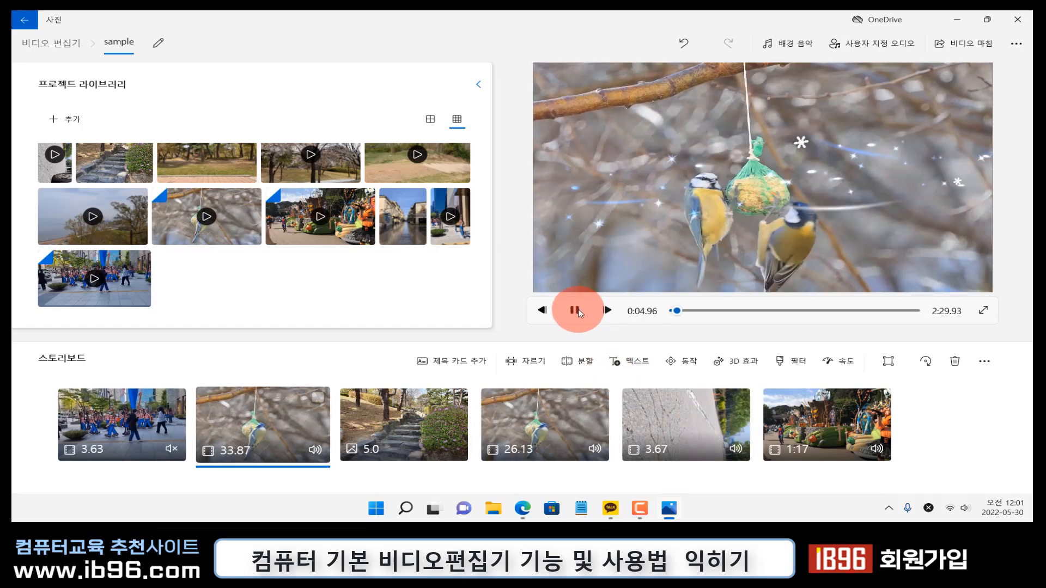
click(576, 310)
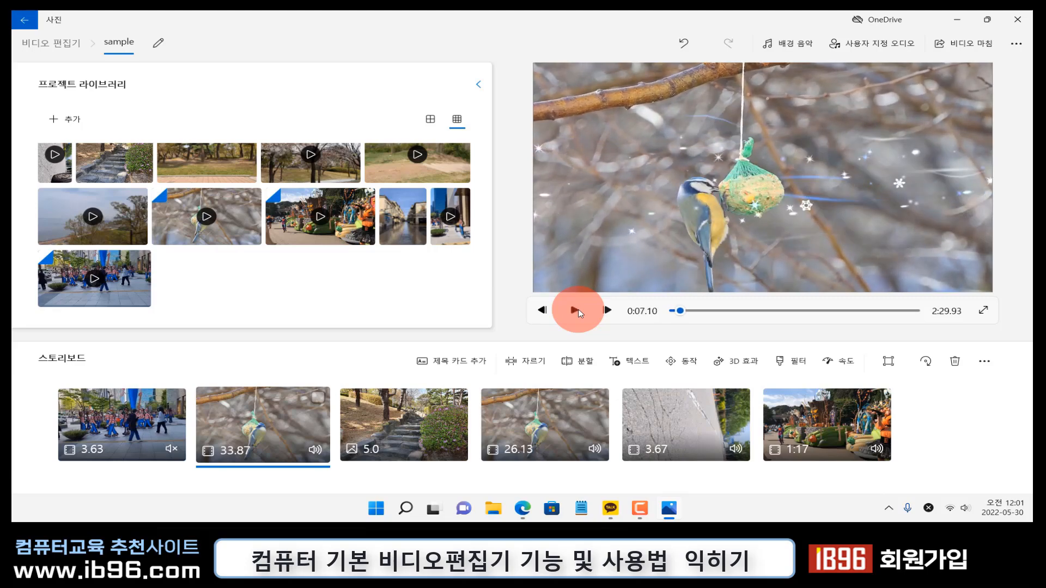
click(680, 362)
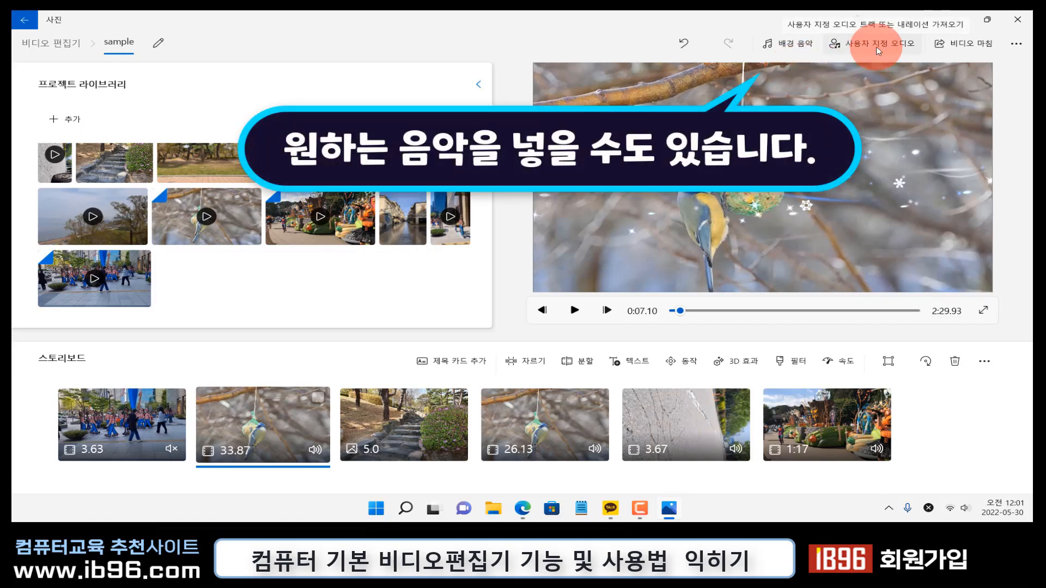
Open the custom audio editor, look in the movie folder for audio files and leave the file chooser without adding any
click(878, 51)
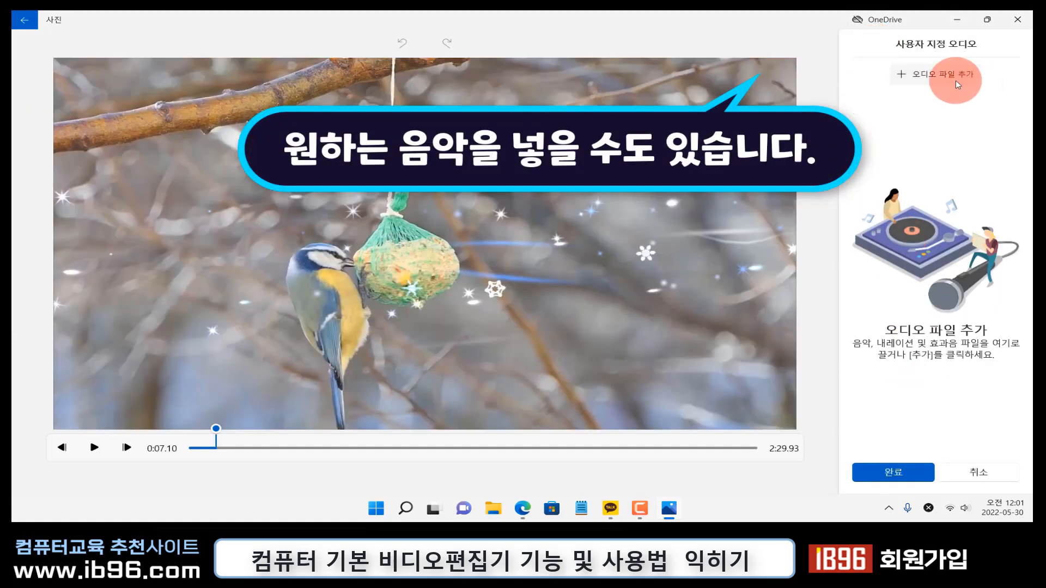
click(925, 74)
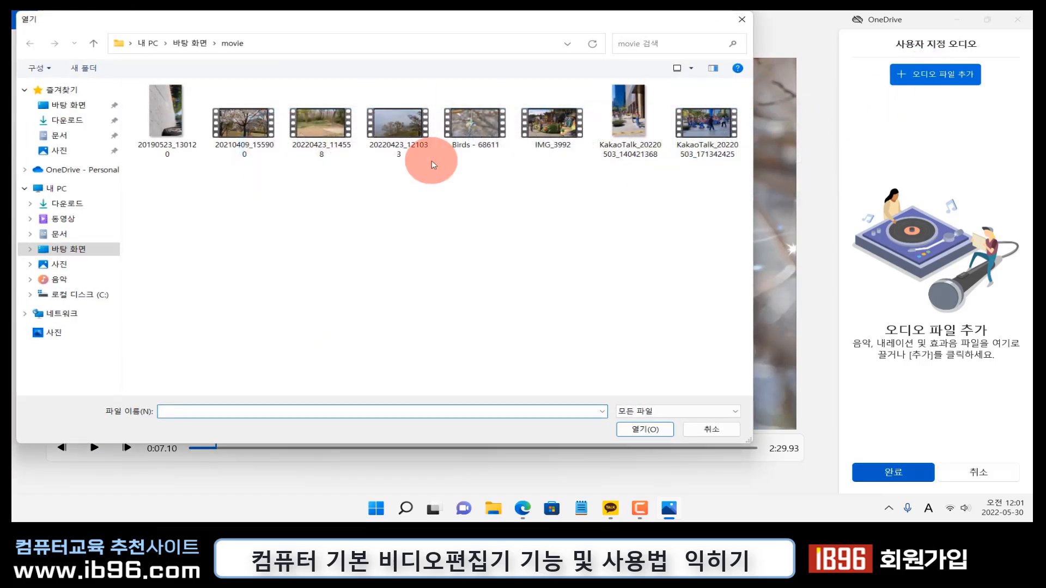
click(720, 428)
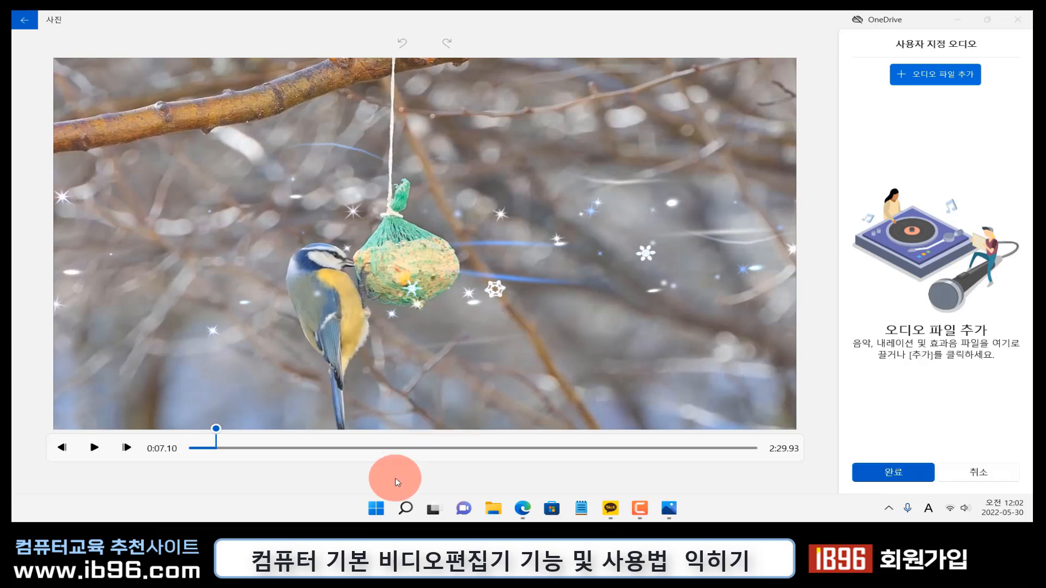
Search Windows for 녹음기, open the 음성 녹음기 app and allow it to access the microphone
click(376, 510)
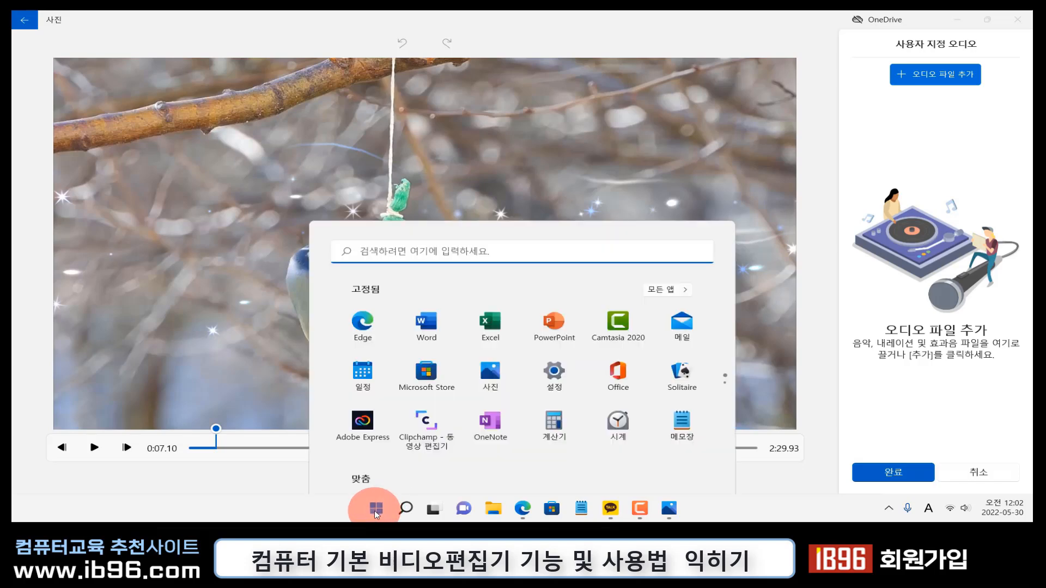
text(오)
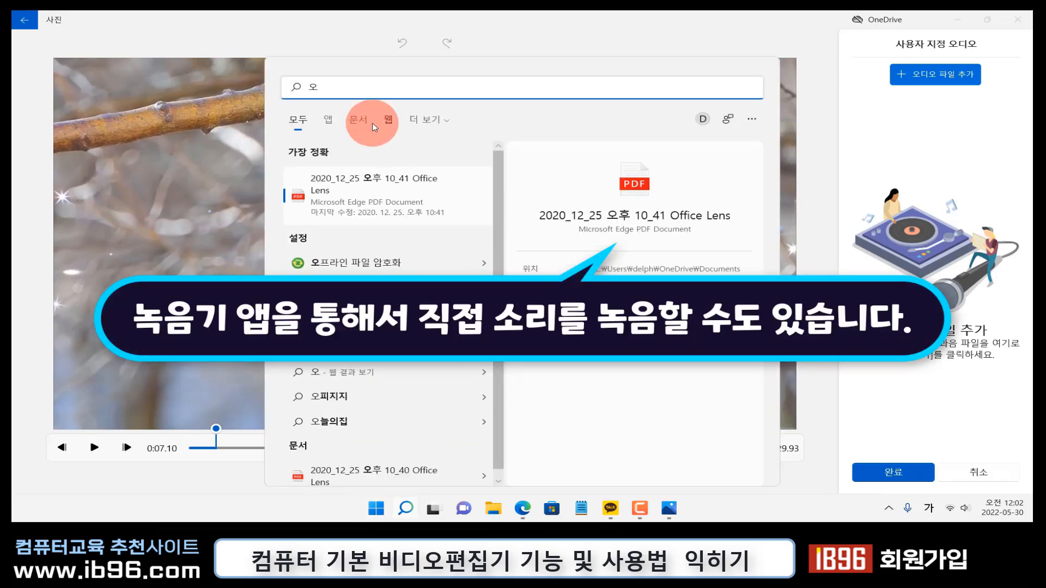
drag(331, 89, 257, 67)
text(녹음기)
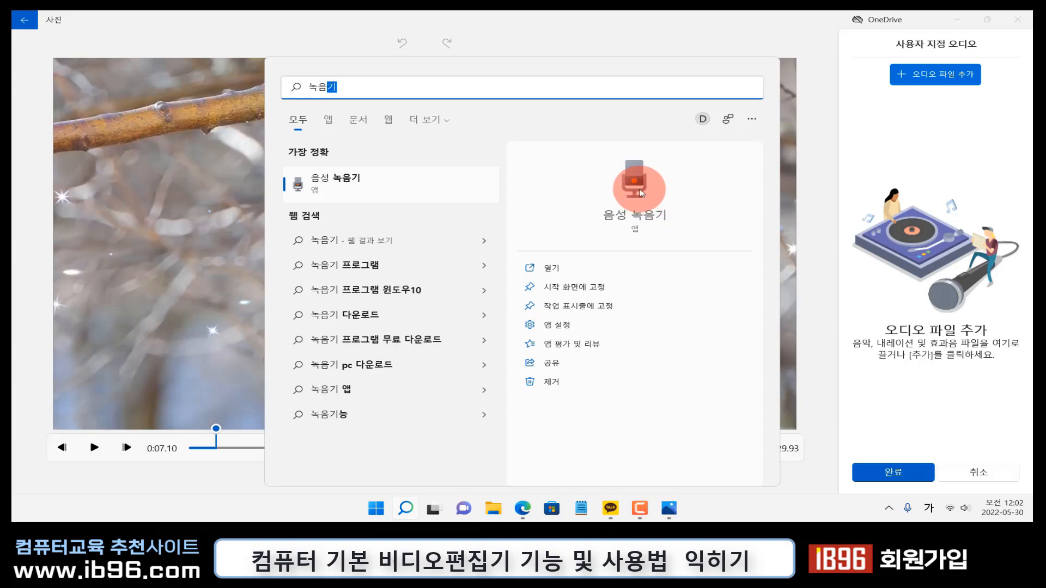
click(641, 192)
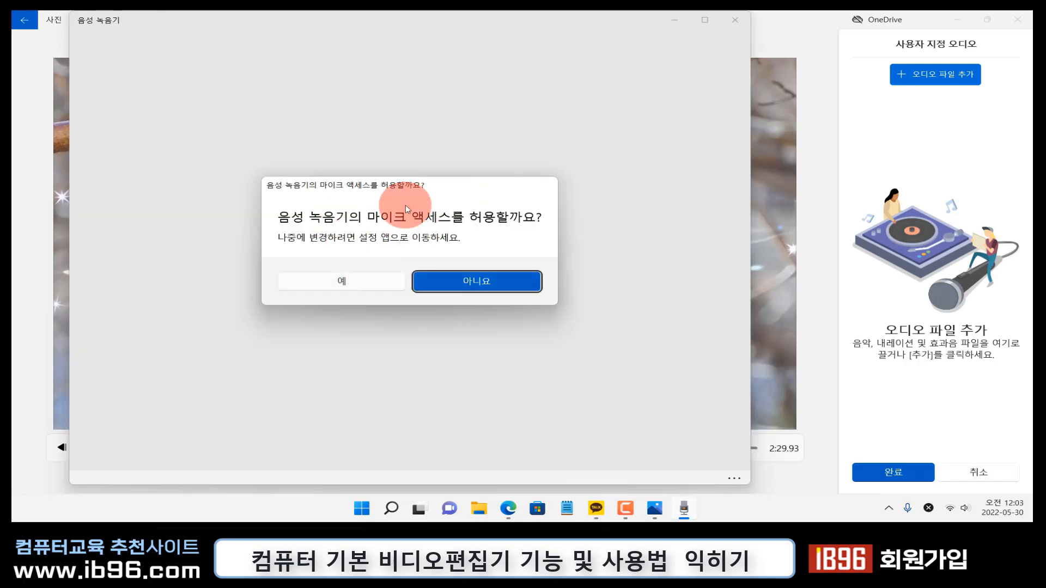
click(354, 282)
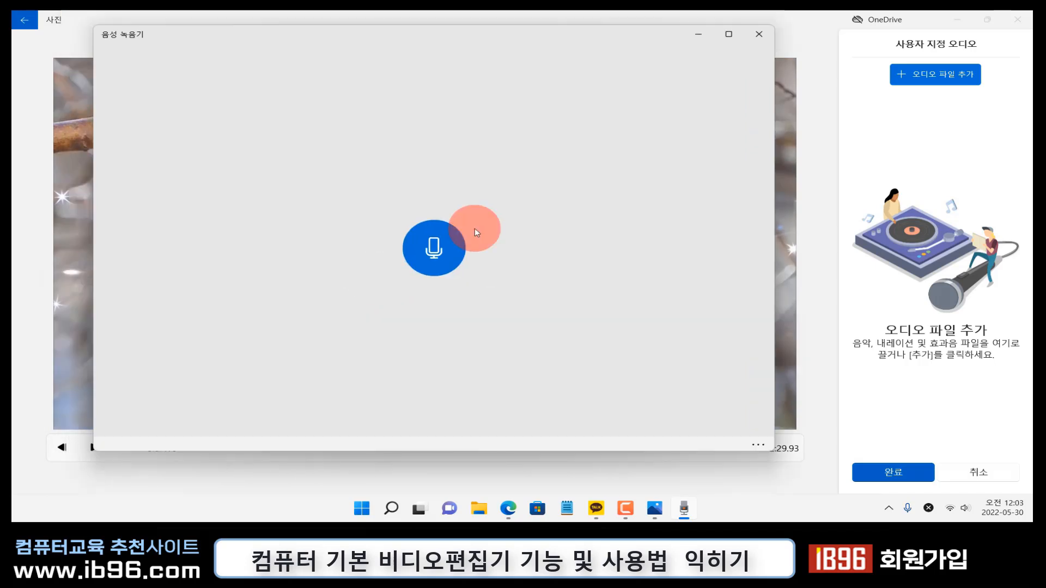
Record a voice clip about 7 seconds long, play it back, pause and move the playhead near its end
click(441, 255)
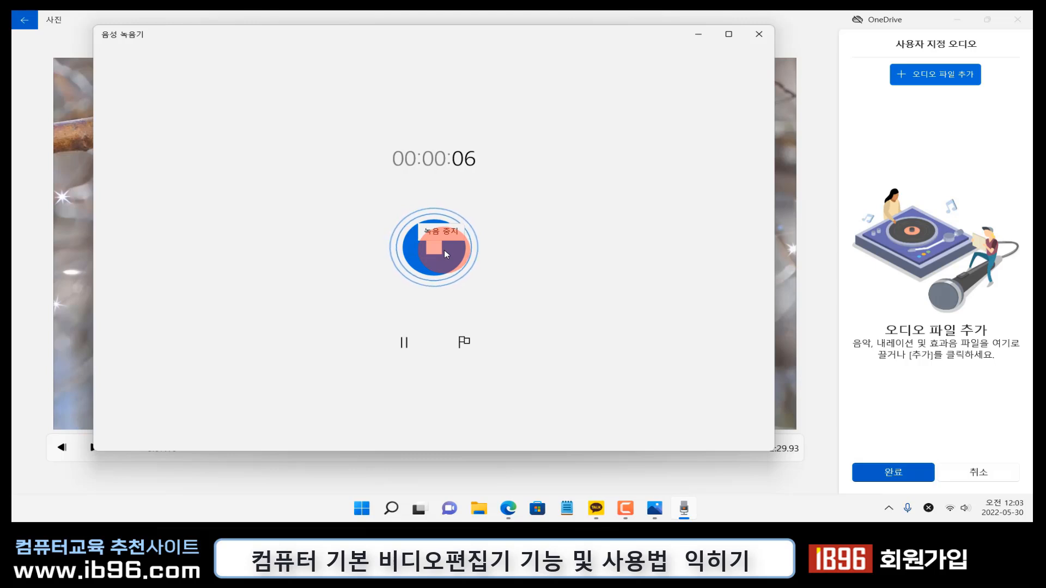
click(444, 250)
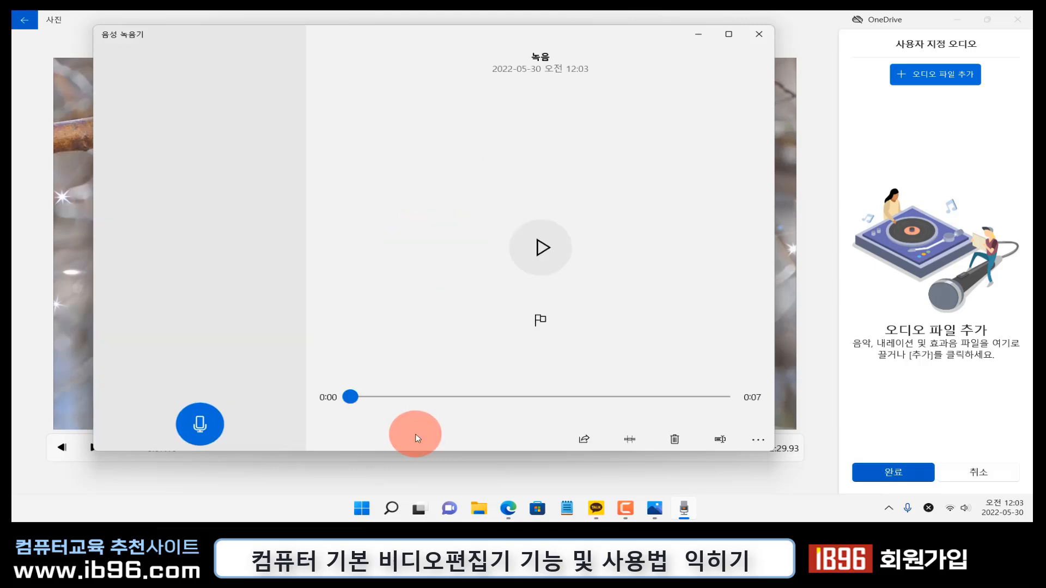
click(544, 248)
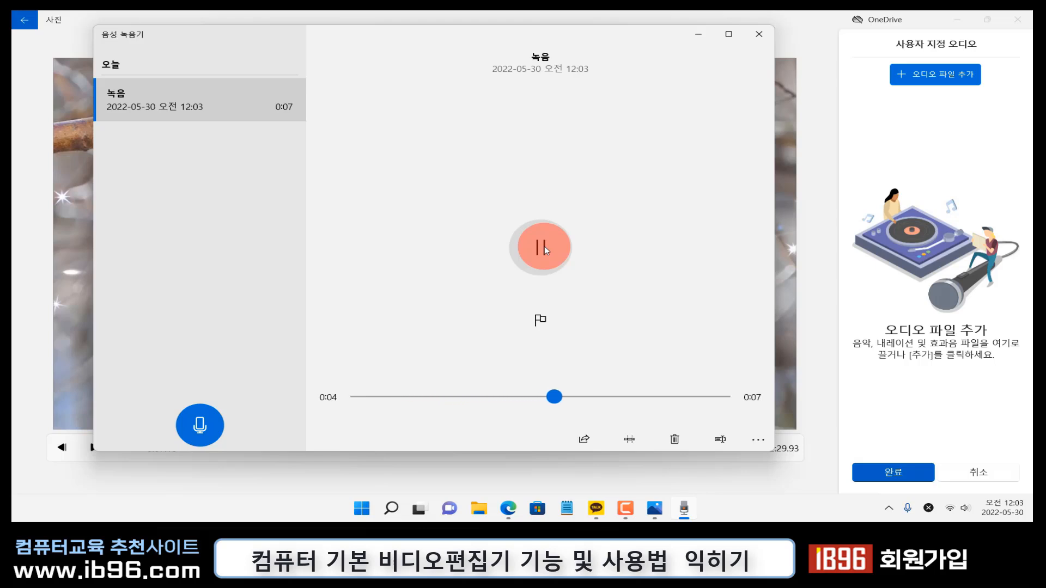
click(544, 246)
drag(563, 398, 682, 397)
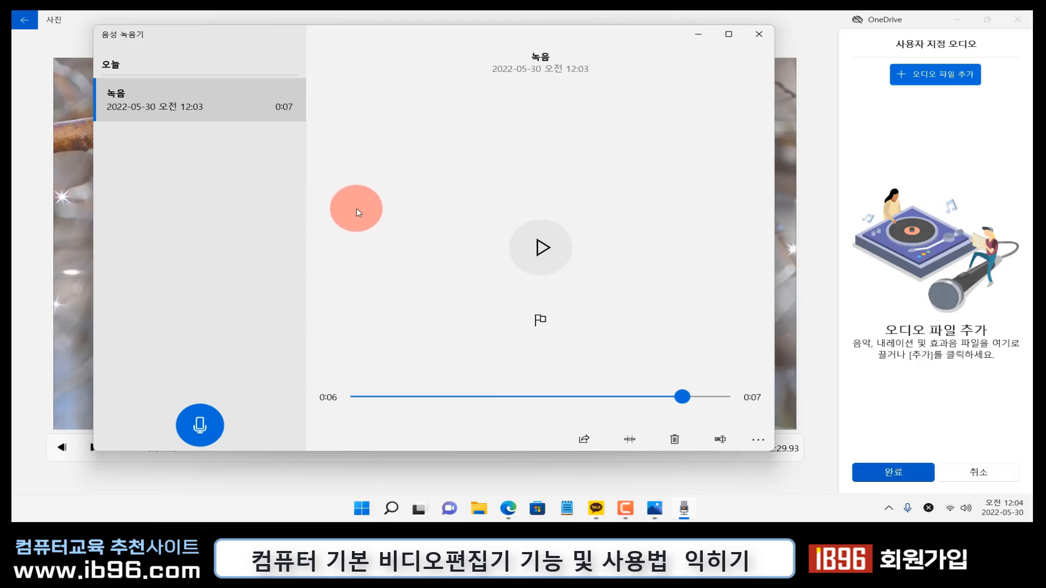
Open the recording's file location, switch to the desktop folder, move the 녹음 file into the movie folder and close the window
right_click(217, 92)
click(275, 160)
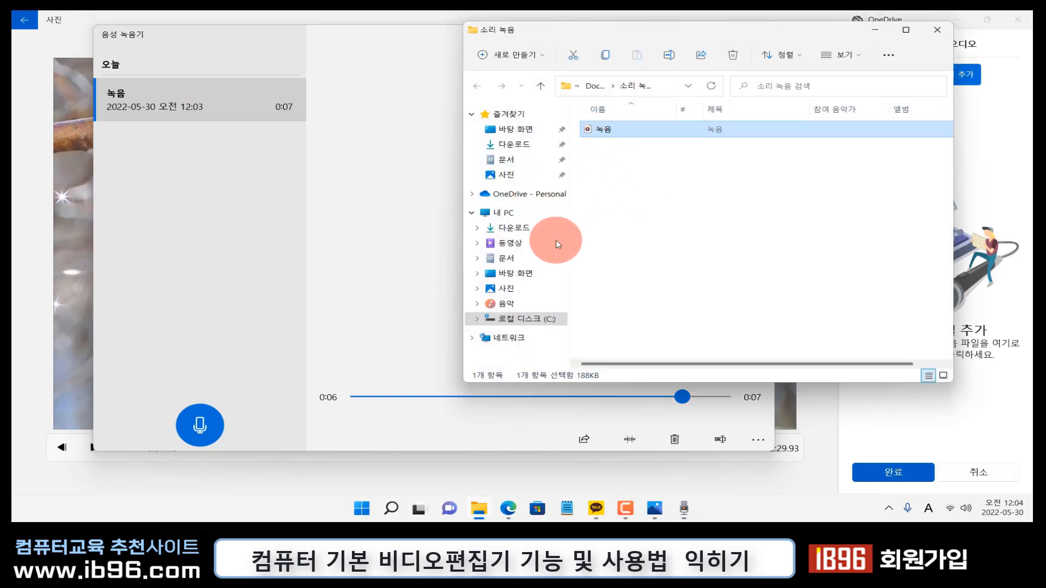
click(515, 129)
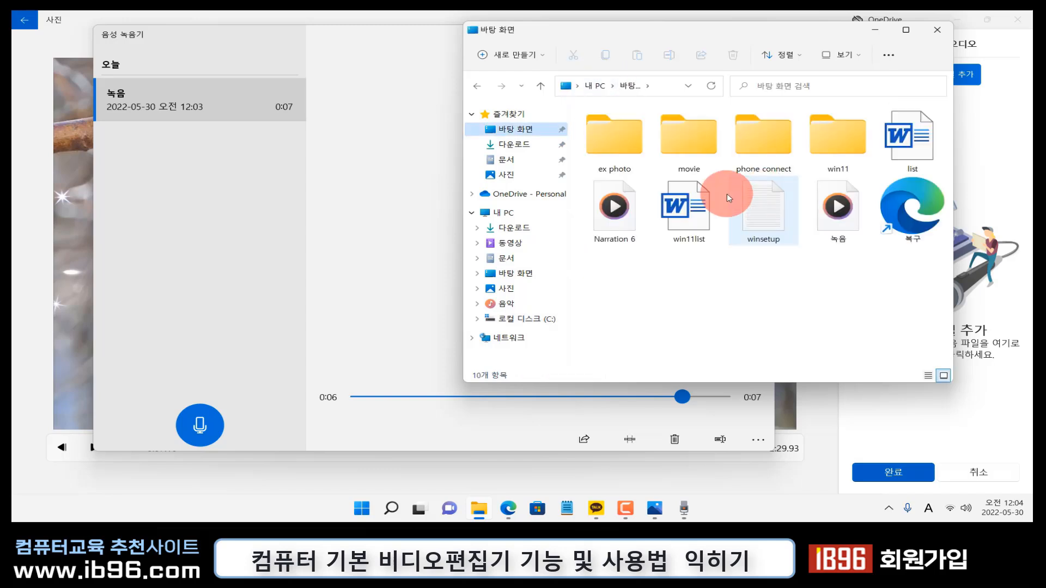
click(697, 150)
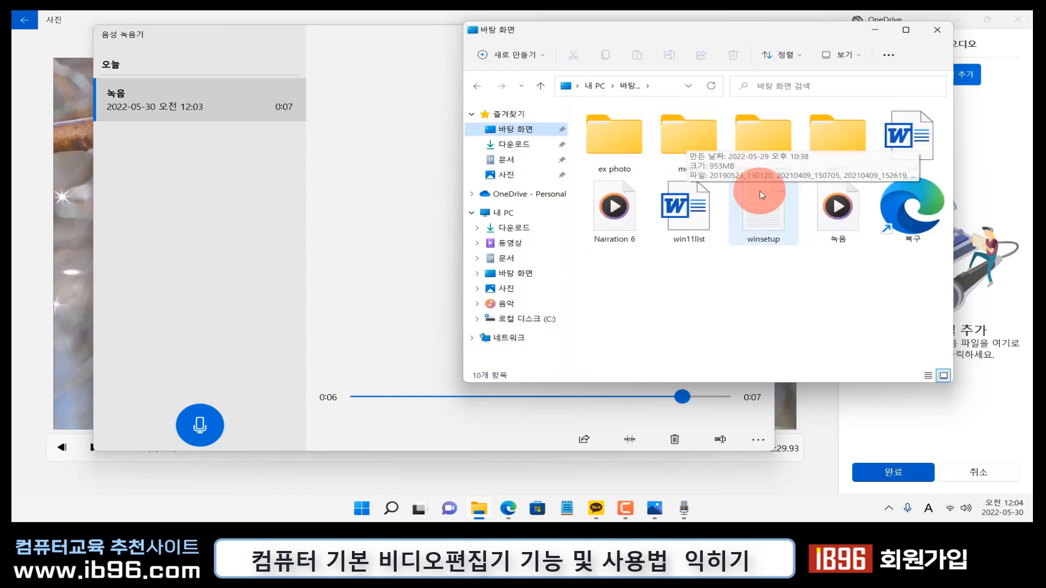
click(837, 208)
drag(837, 209, 686, 139)
click(934, 31)
Add the 녹음 audio file from the movie folder to the project as a custom audio track
click(910, 74)
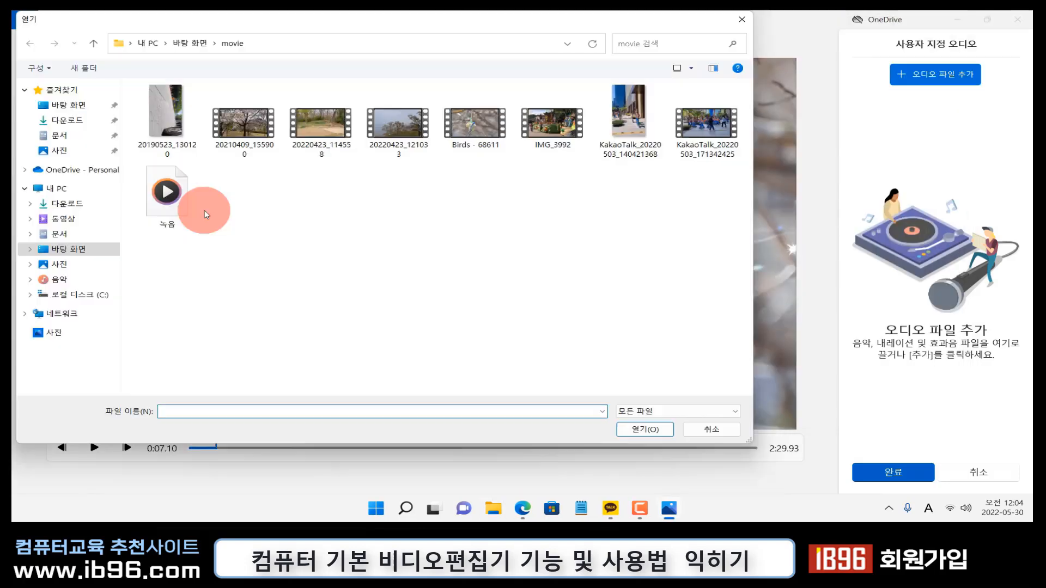
click(206, 214)
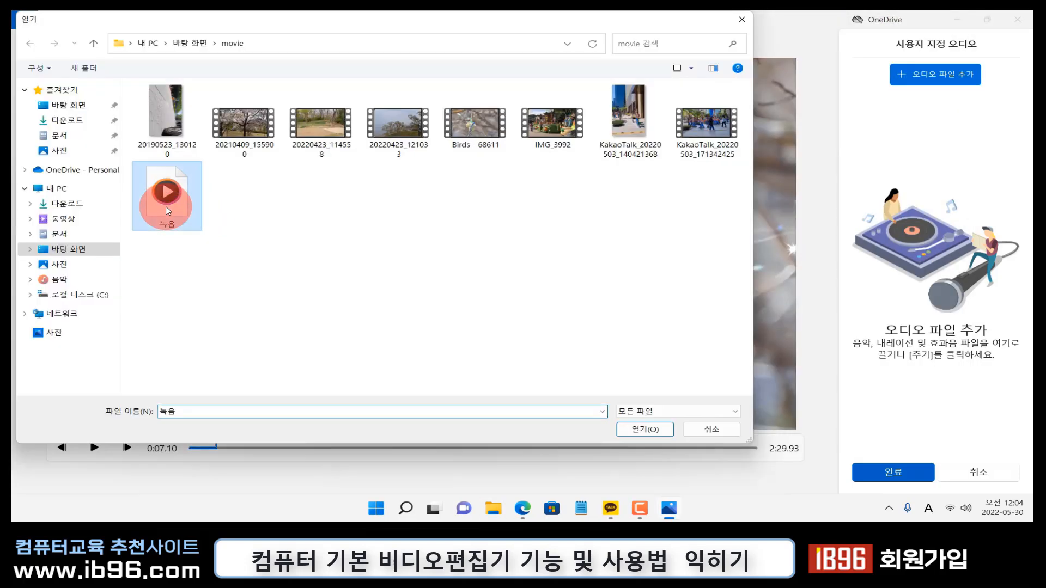
click(646, 431)
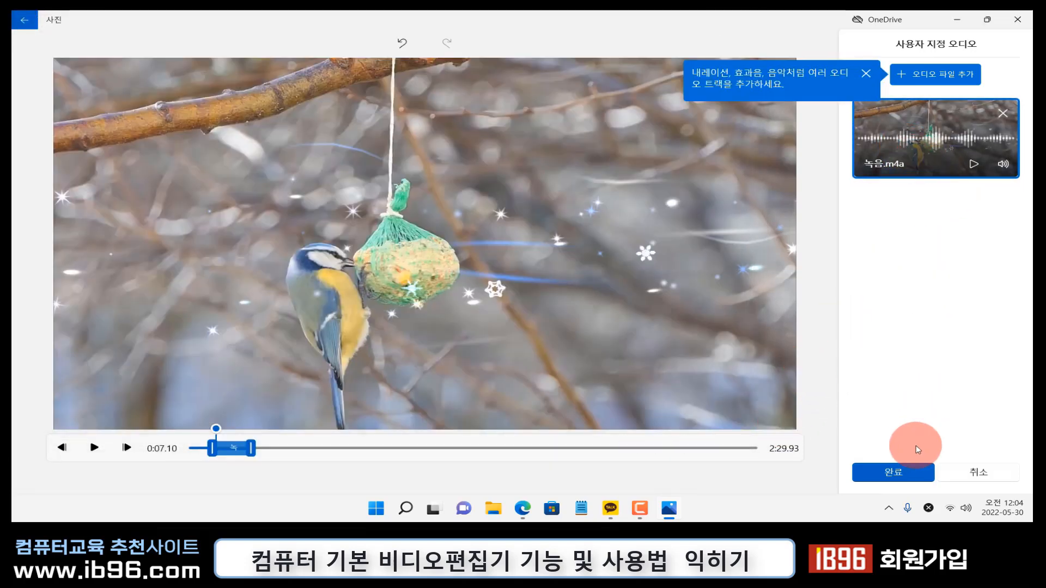
Preview the 녹음.m4a track, move its audio range to the very start of the timeline and apply the custom audio
click(972, 164)
click(975, 165)
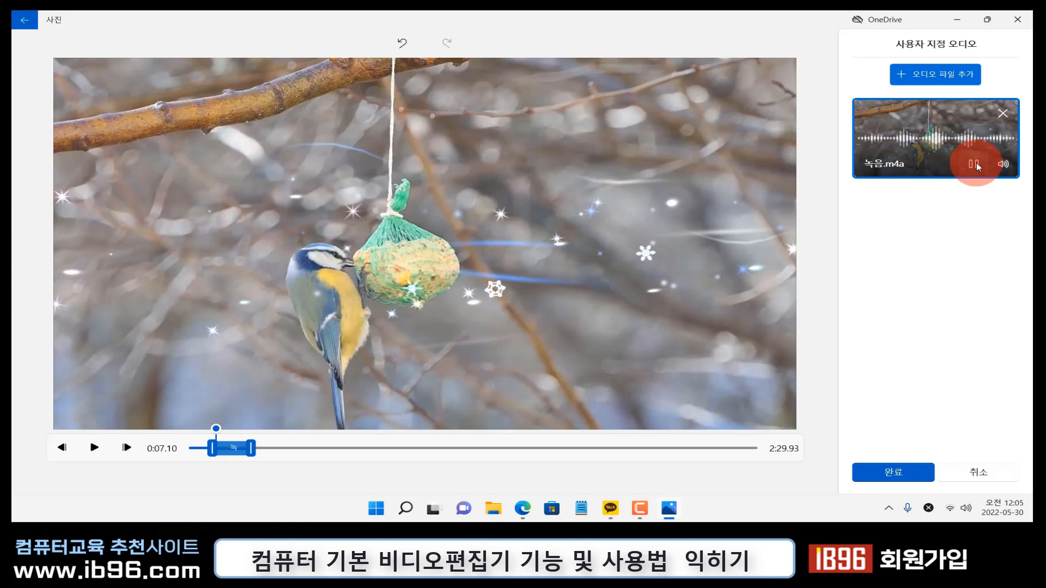
click(243, 448)
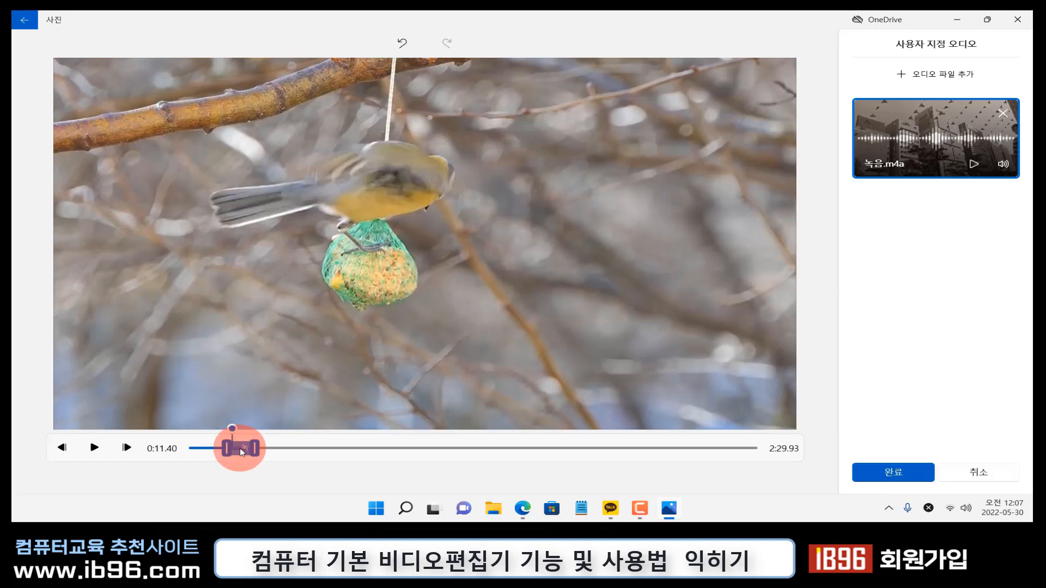
drag(242, 452, 190, 448)
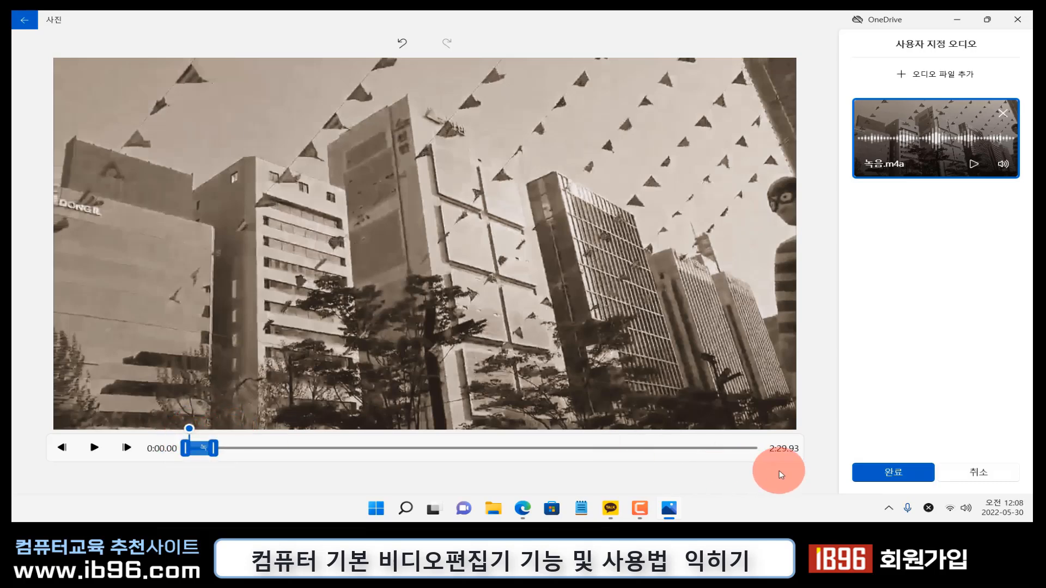
click(891, 474)
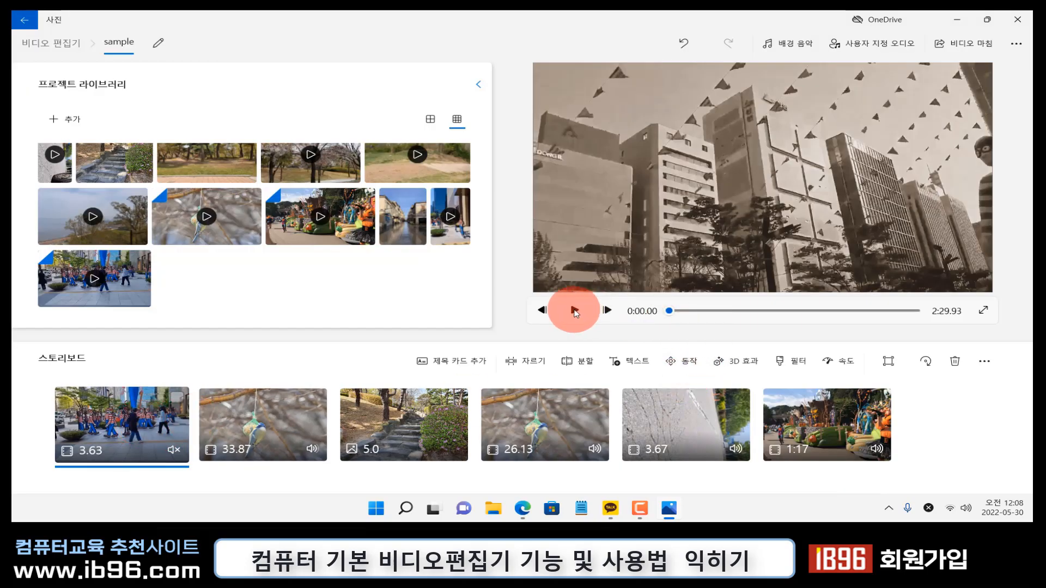
Play the project from the beginning to check the recorded audio and pause it shortly after the second clip starts
click(574, 310)
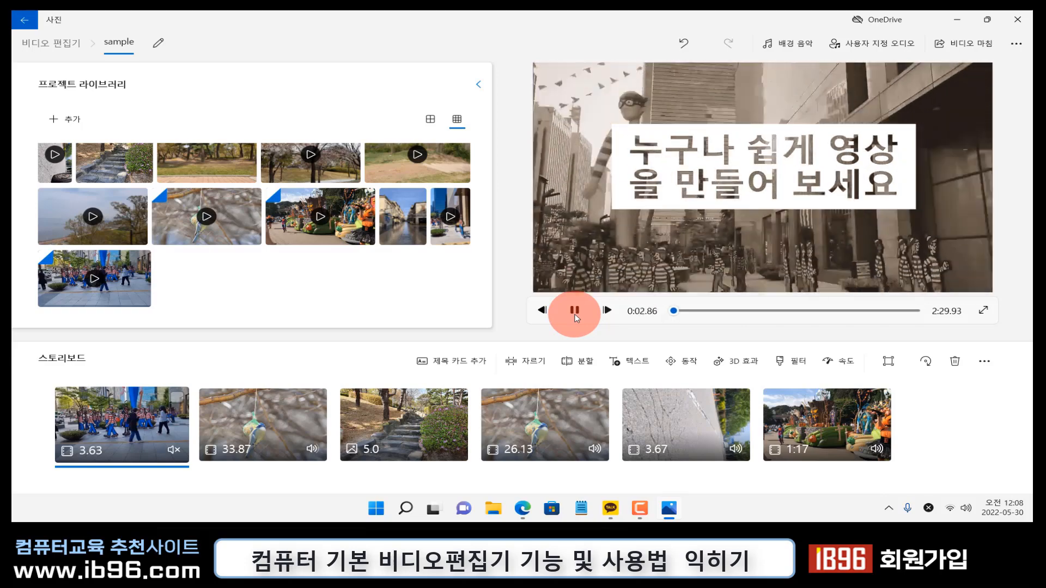
click(582, 314)
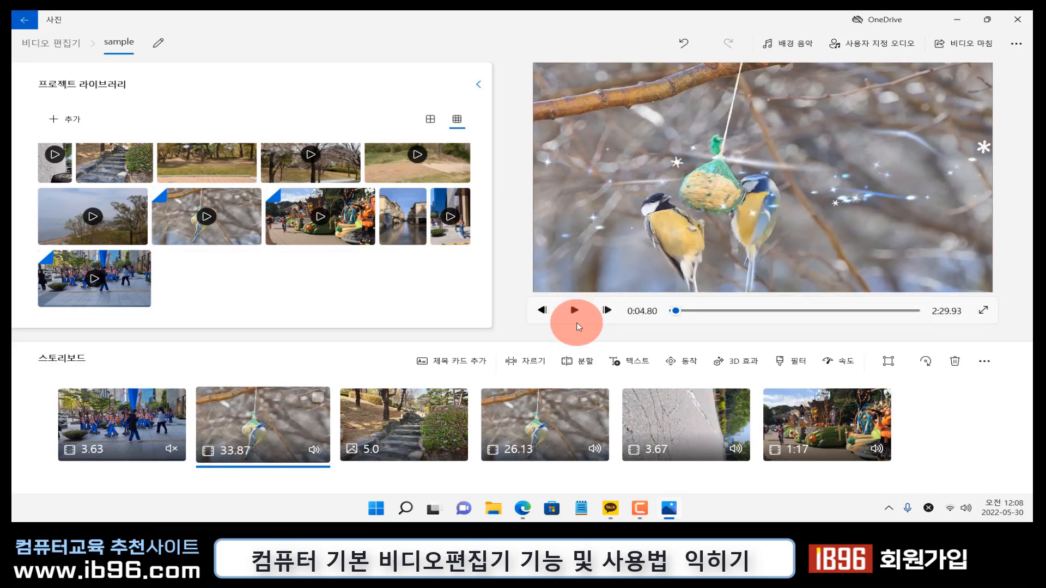
click(590, 423)
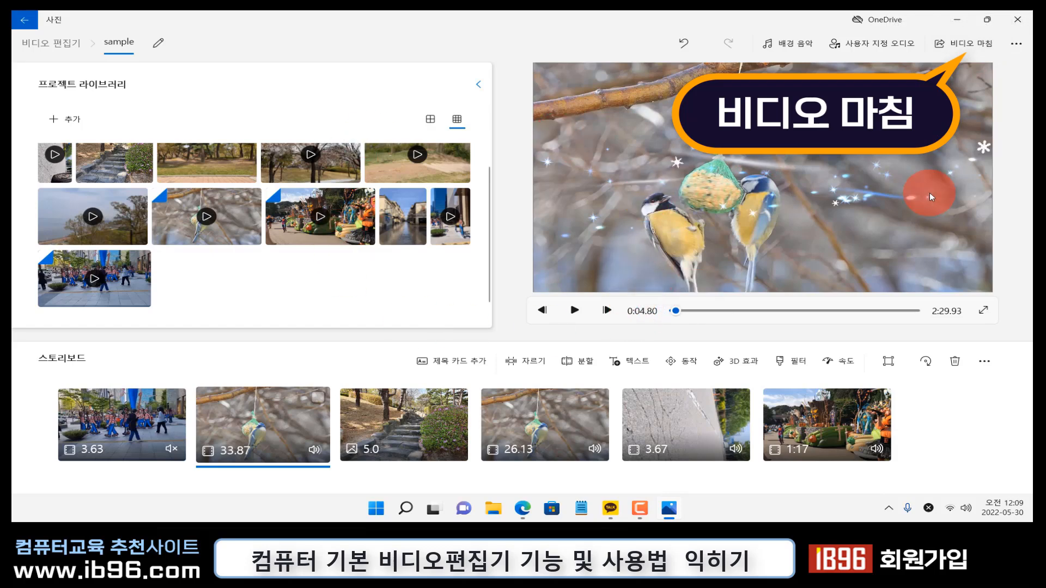
Start finishing the video with 높음 1080p(권장) quality and check the hardware-accelerated encoding option
click(968, 47)
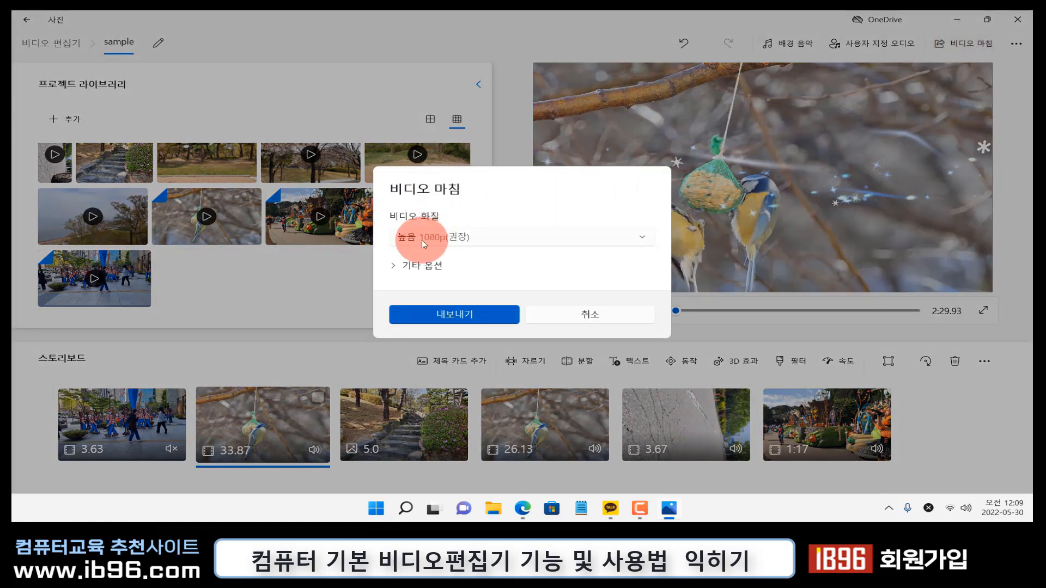
click(472, 239)
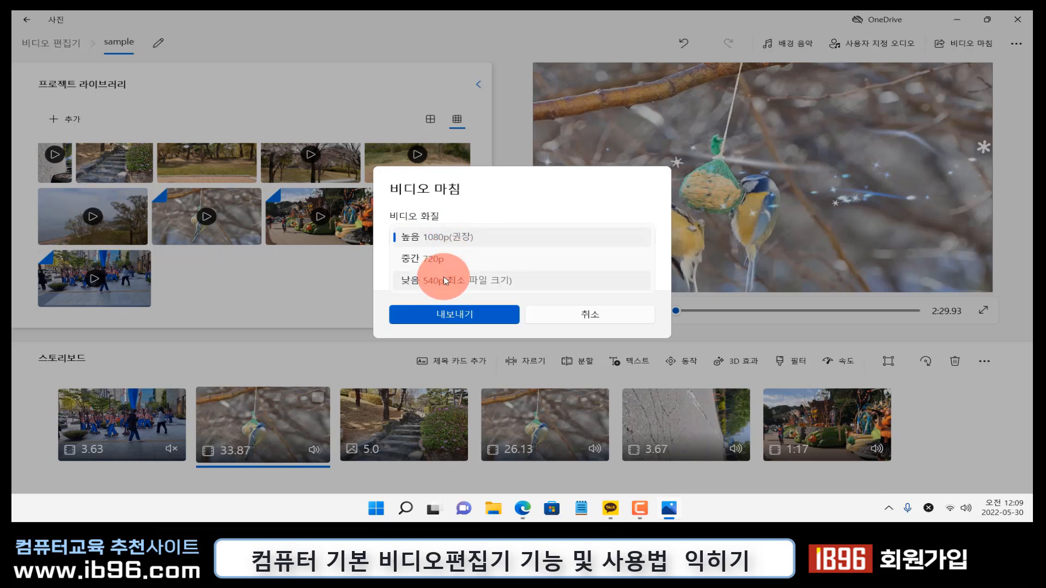
click(456, 236)
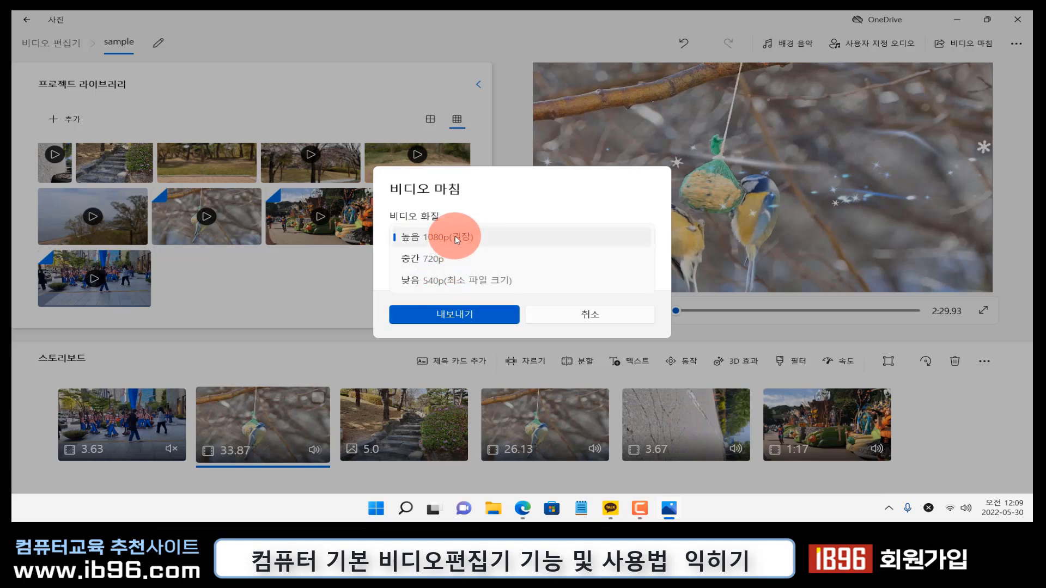
click(442, 267)
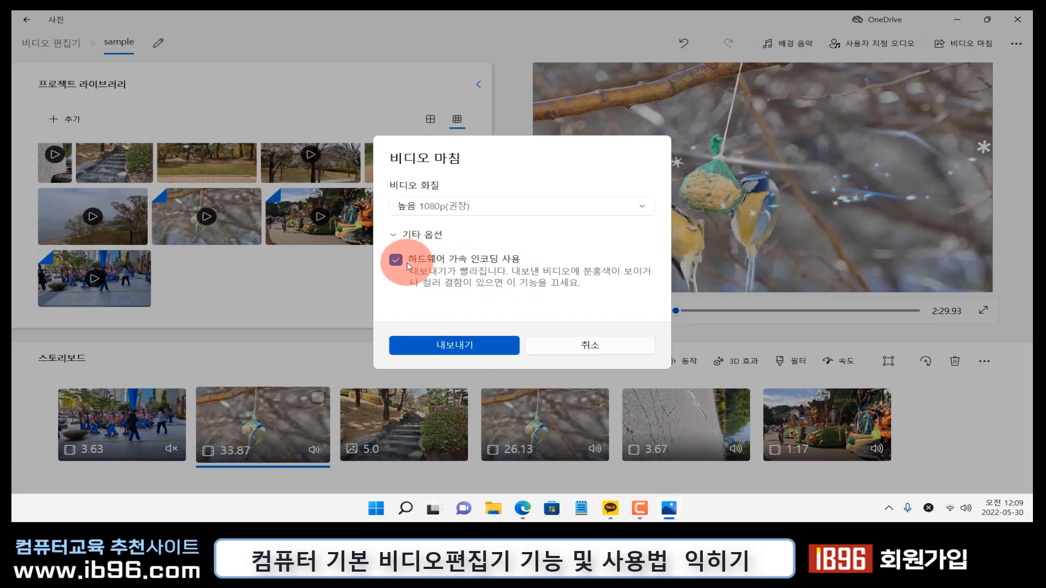
click(397, 234)
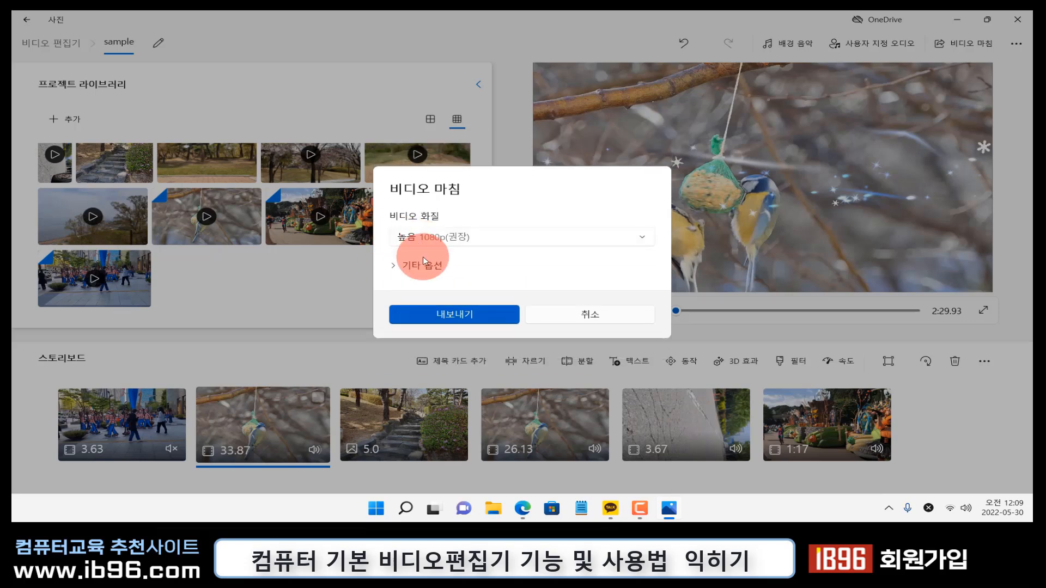
Export the video to the 바탕 화면 folder under the file name sample
click(467, 315)
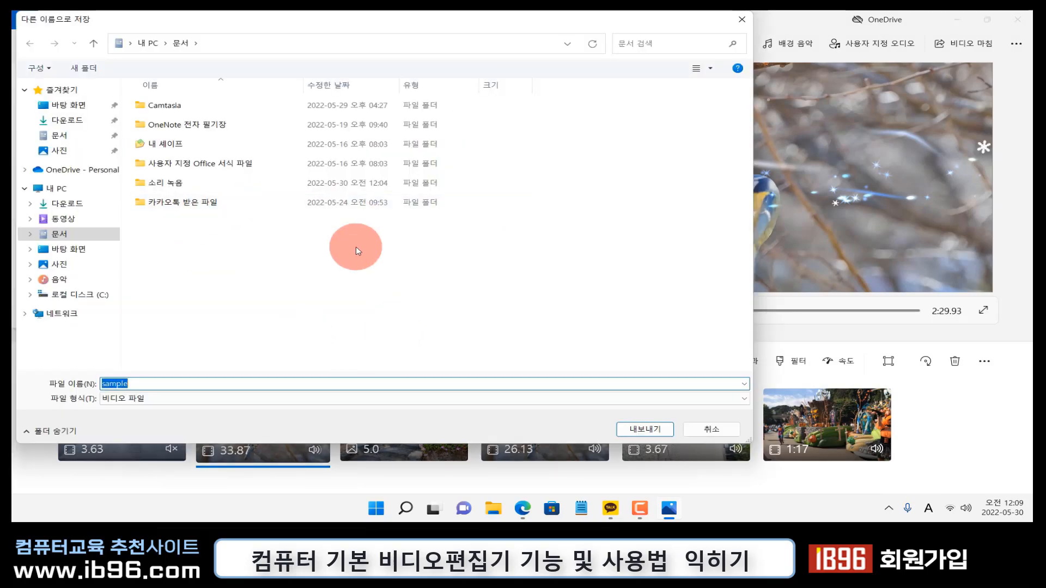
click(74, 110)
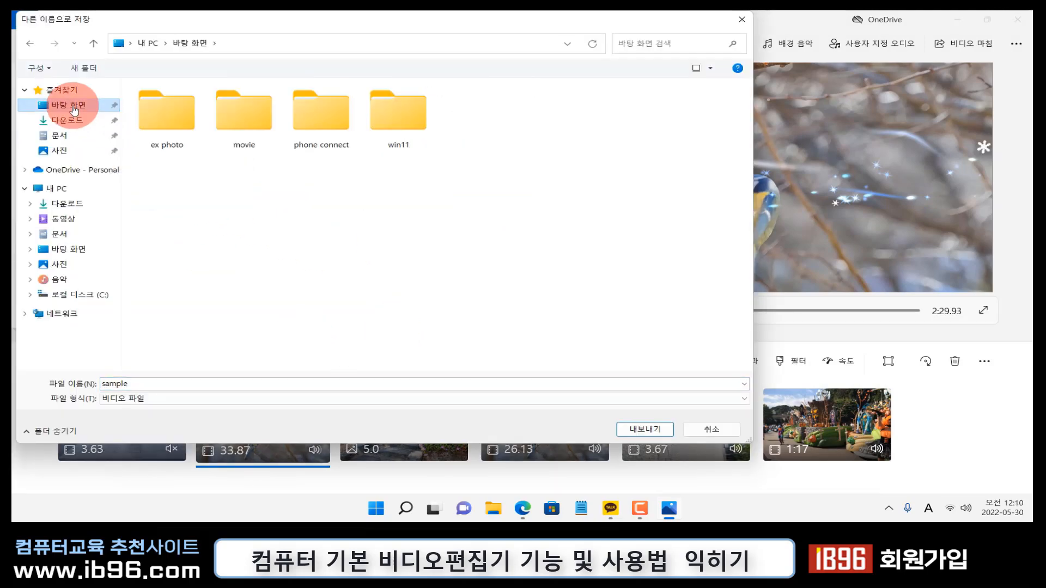
click(658, 431)
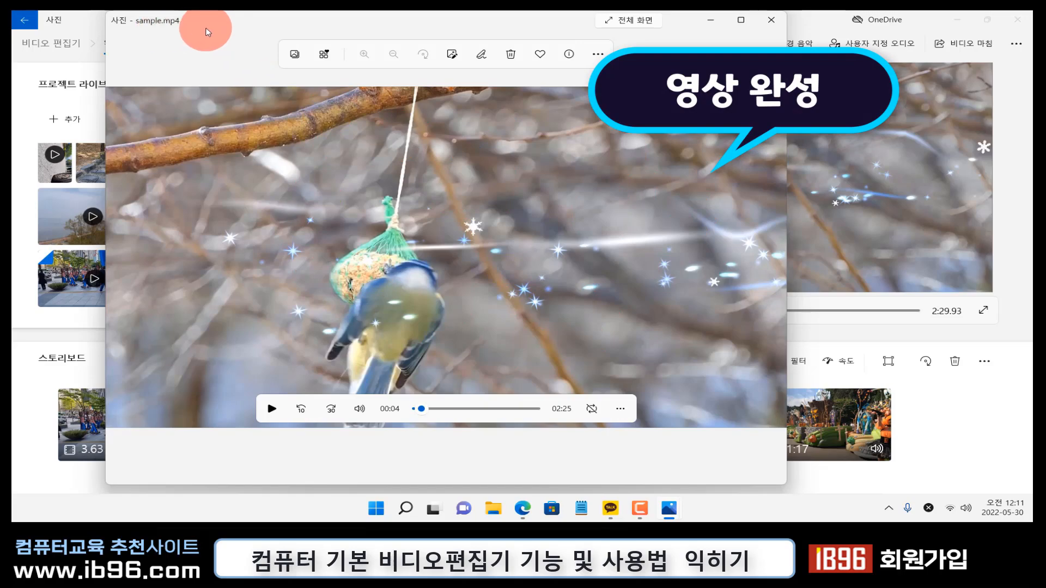
Close the exported video's player, minimize the video editor and move the sample file to an empty area of the desktop
click(768, 22)
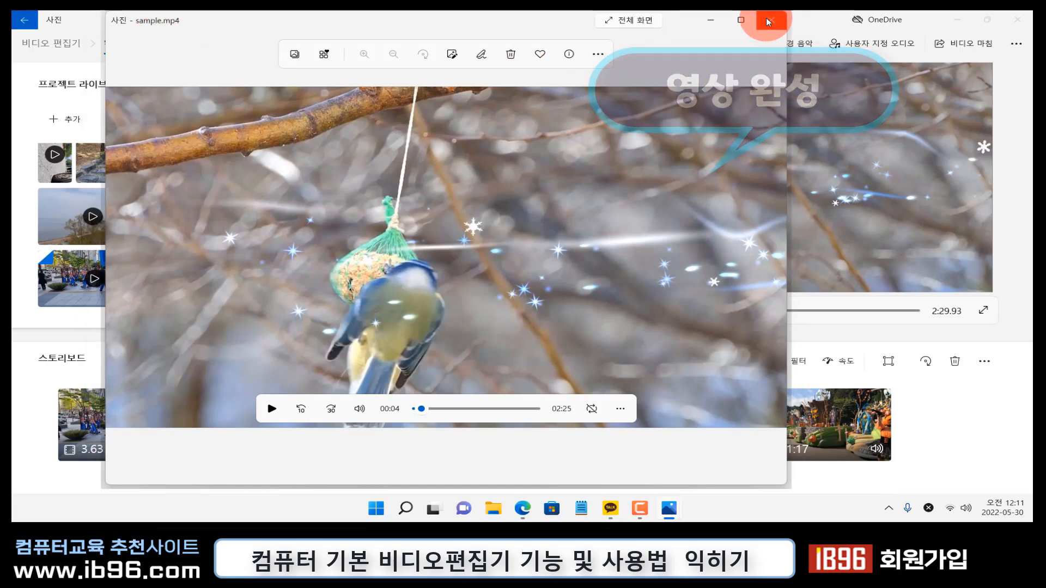
click(959, 20)
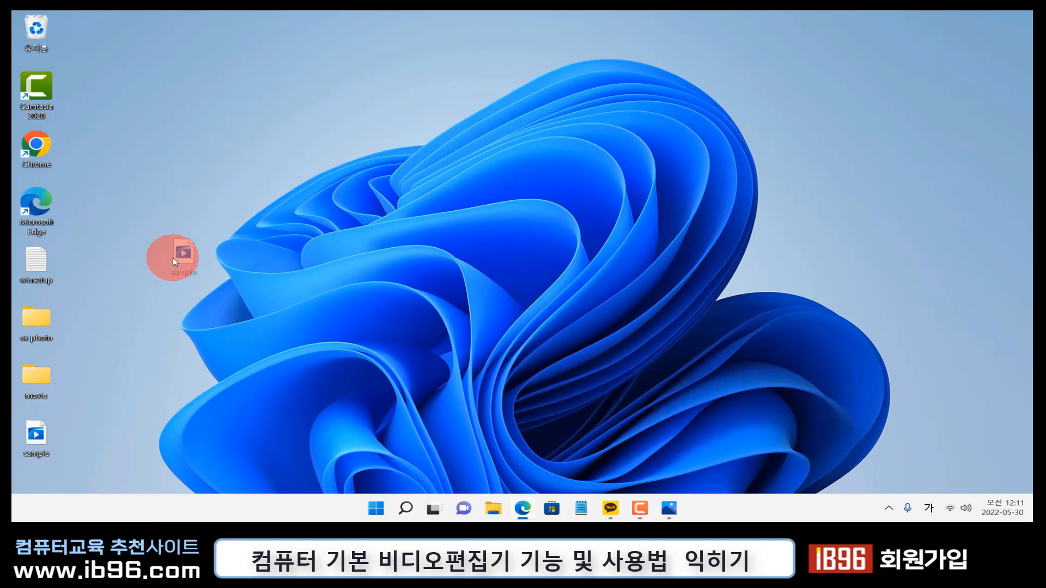
drag(172, 257, 186, 207)
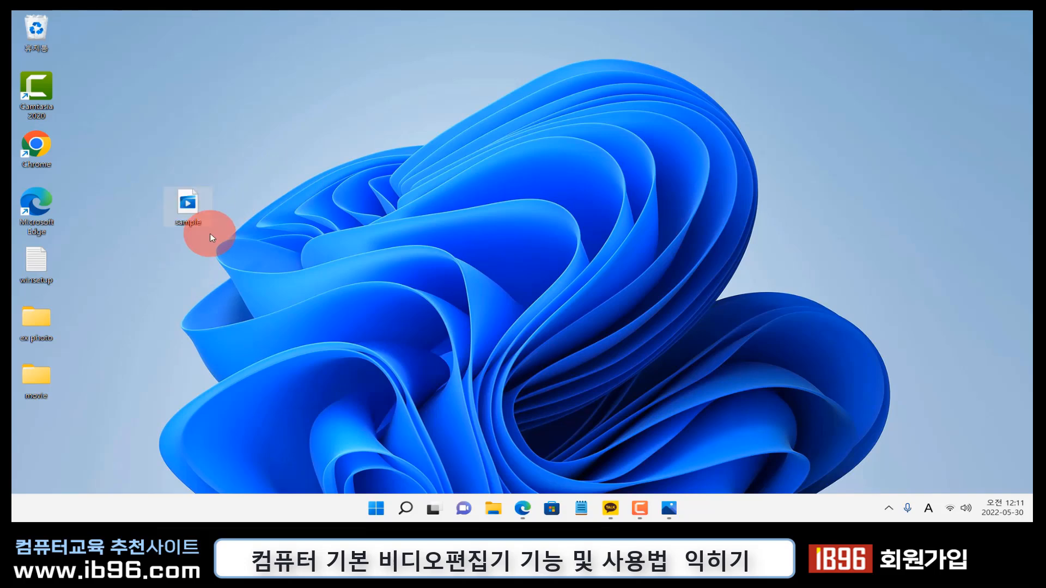